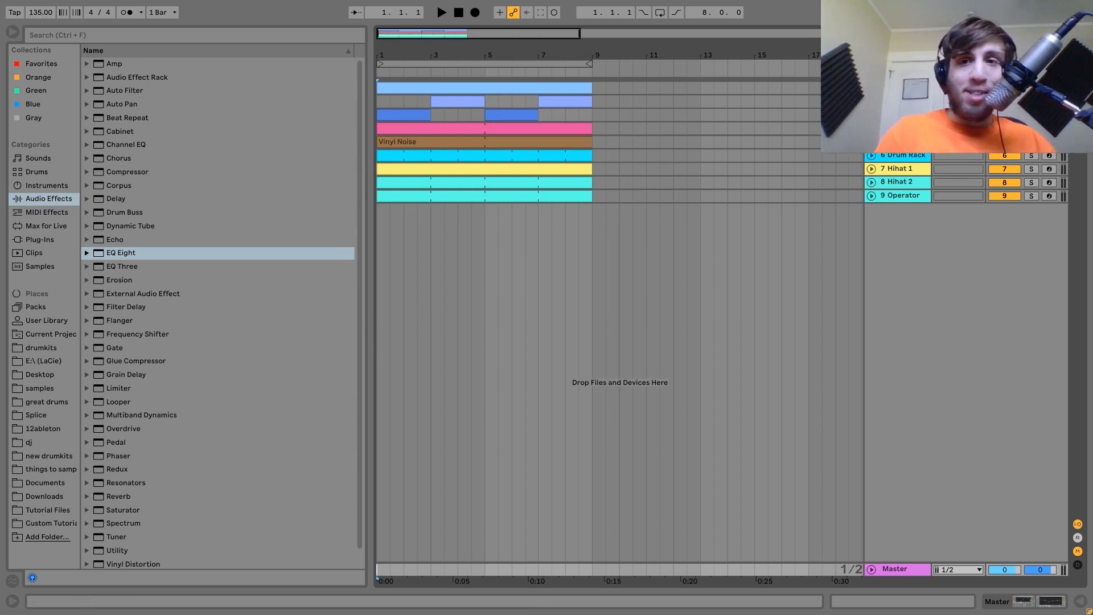
# Unfold the Drone track, play it with the other tracks muted, and look over its device chain
pyautogui.click(897, 87)
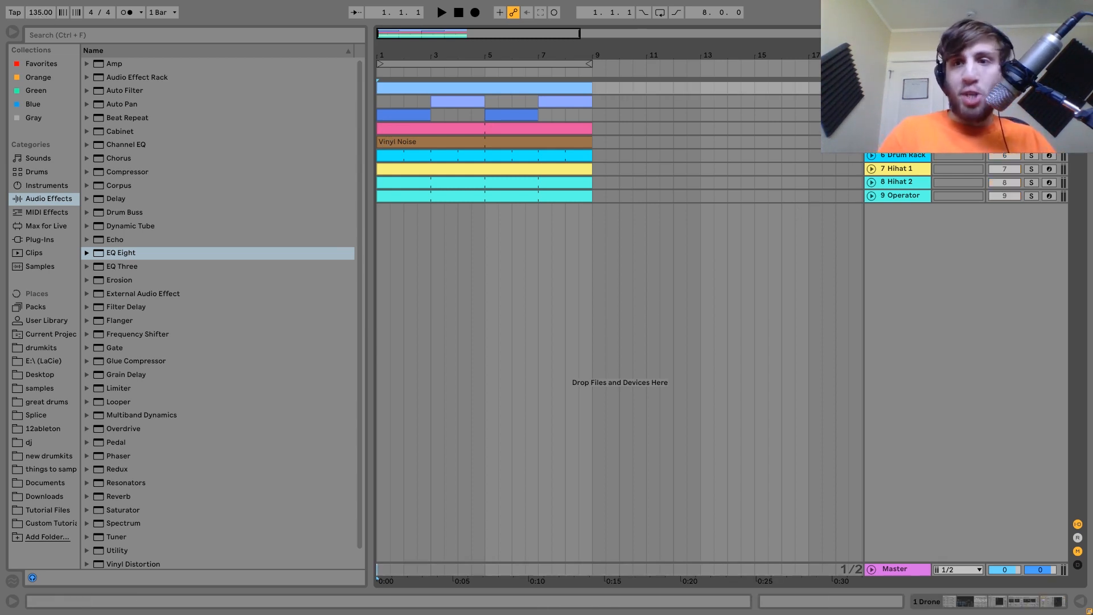
pyautogui.click(871, 87)
pyautogui.press('space')
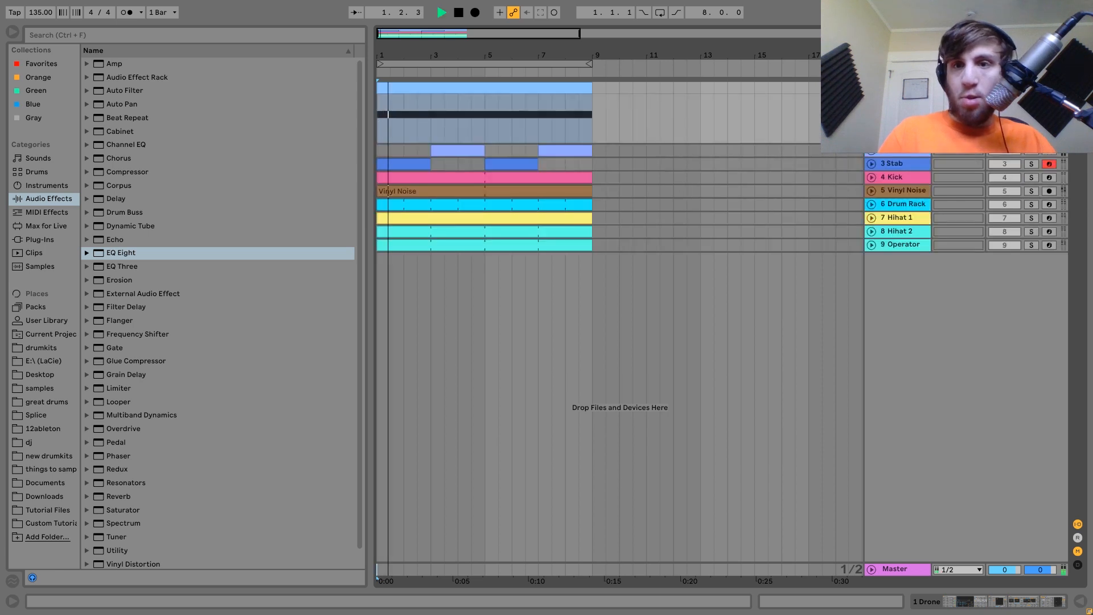
pyautogui.doubleClick(896, 87)
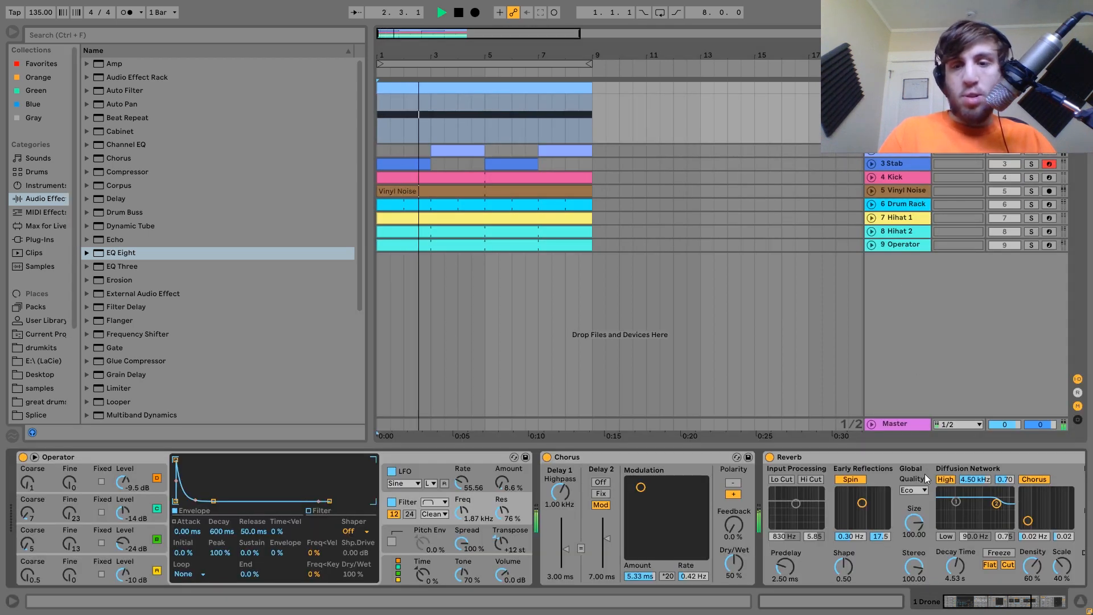
pyautogui.scroll(-3, 910, 520)
pyautogui.scroll(3, 910, 520)
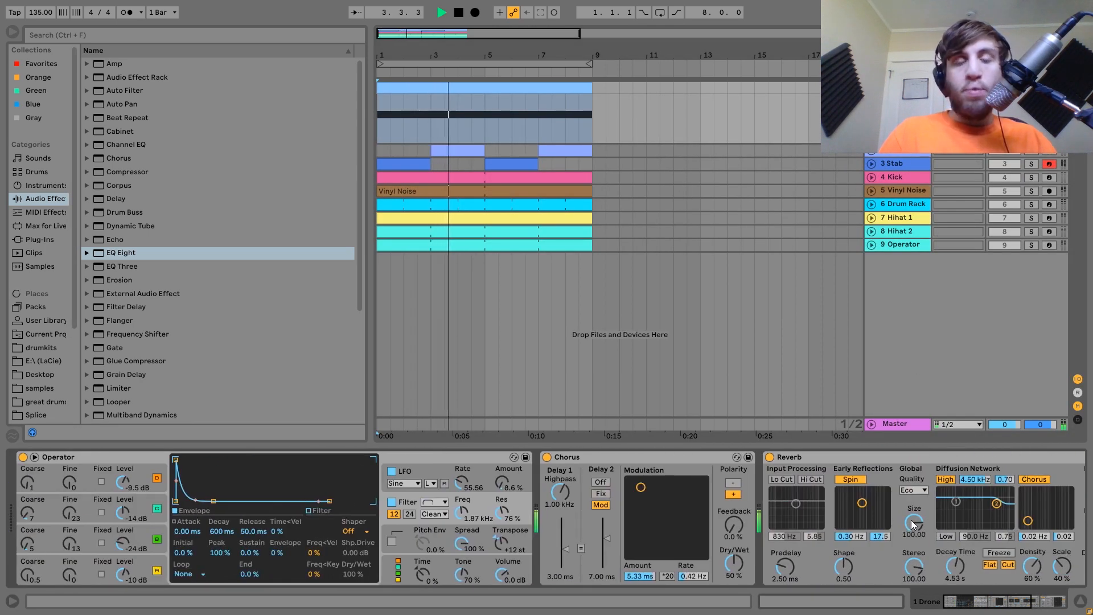
pyautogui.press('space')
# Examine the Drone track's MIDI clip with Fold turned off, and return to the track's devices
pyautogui.doubleClick(446, 85)
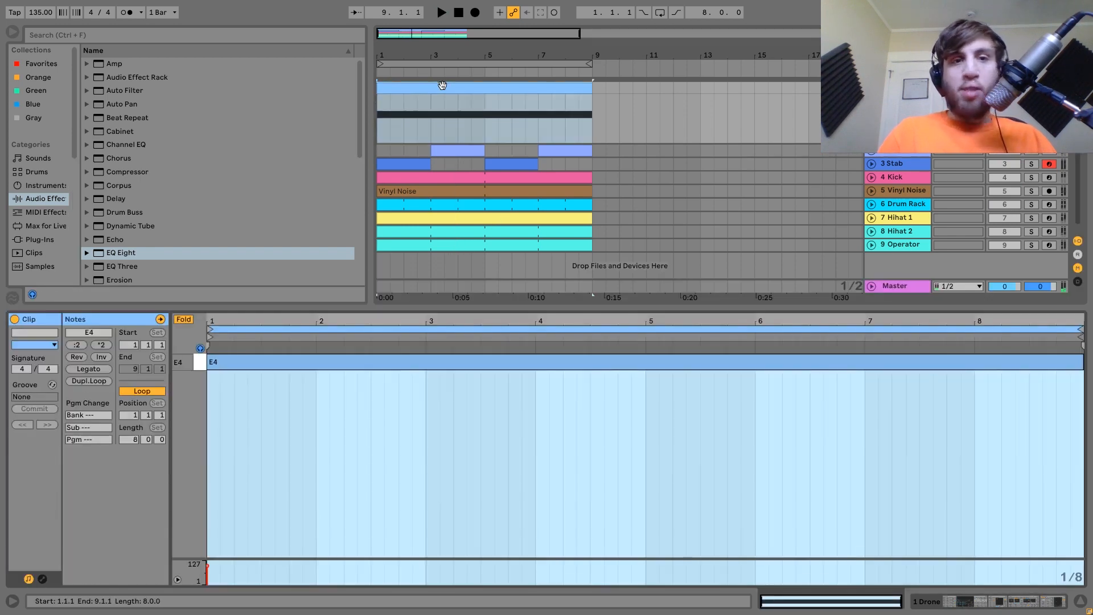
pyautogui.click(183, 319)
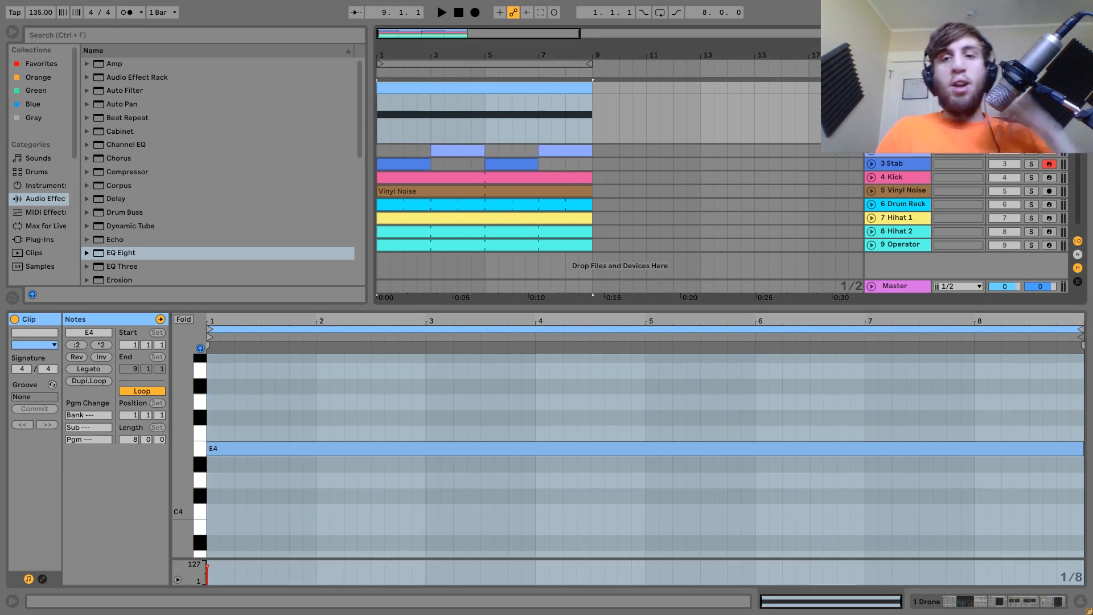
pyautogui.hotkey('shift', 'Tab')
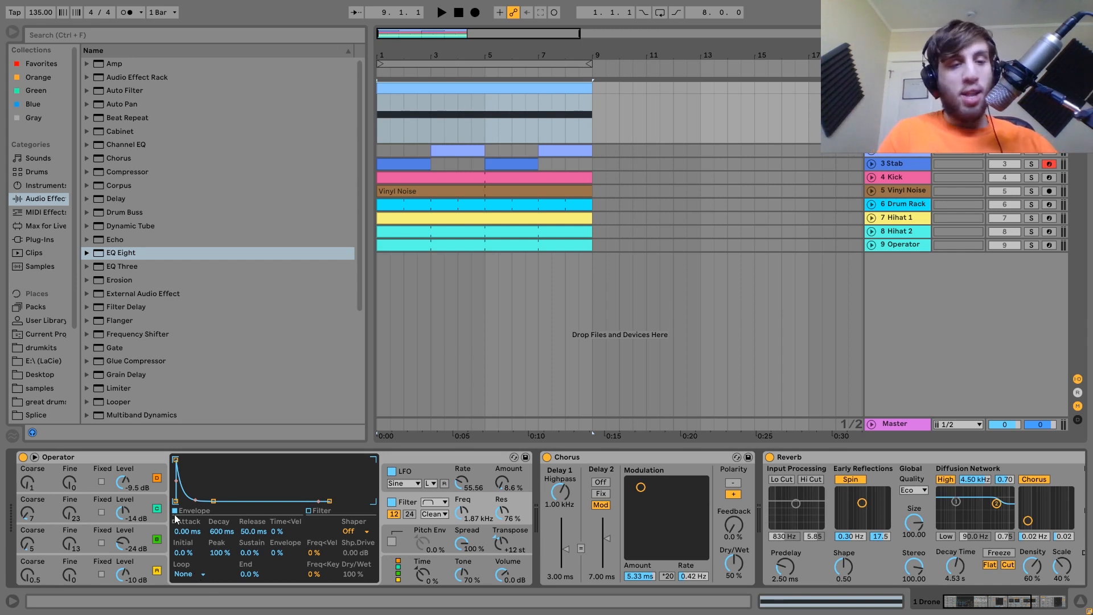
# Look over the Drone Operator's oscillator and filter settings, and audition the drone with the filter temporarily bypassed
pyautogui.click(159, 560)
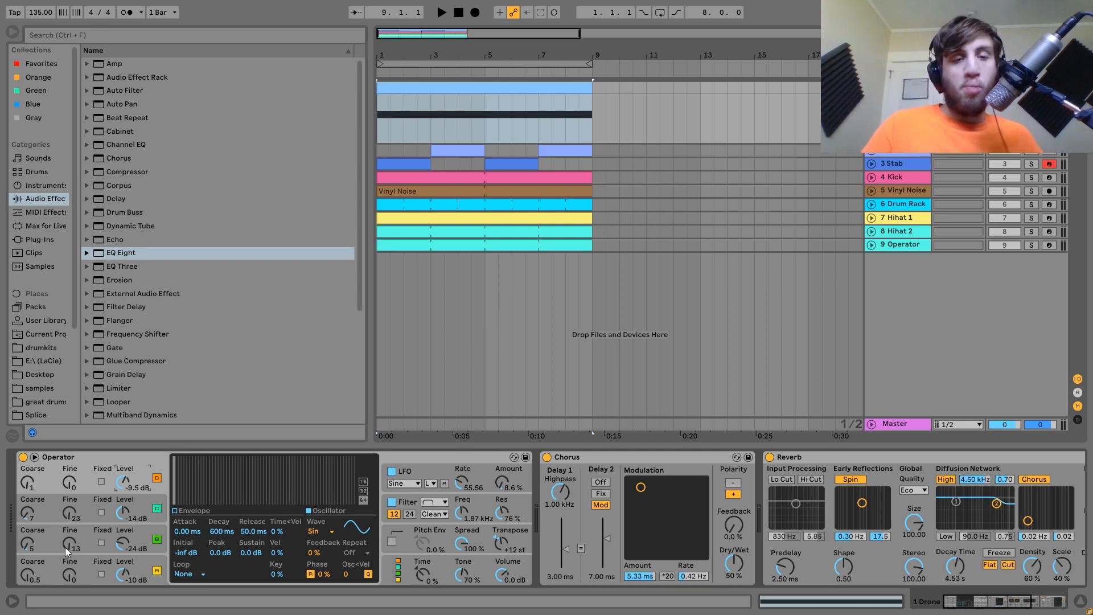
pyautogui.click(407, 509)
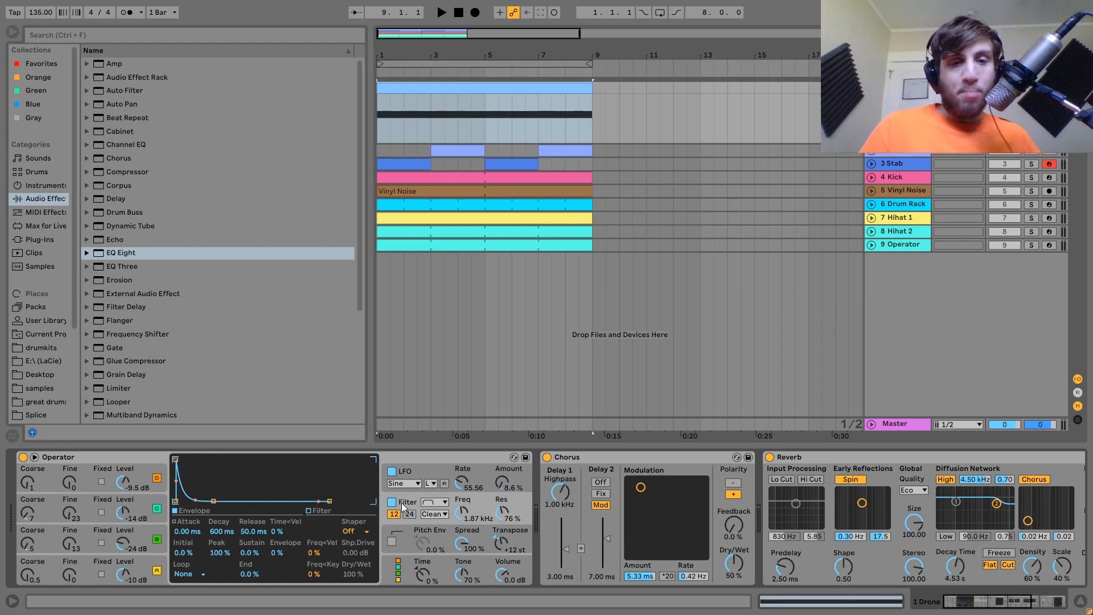
pyautogui.click(392, 502)
pyautogui.press('space')
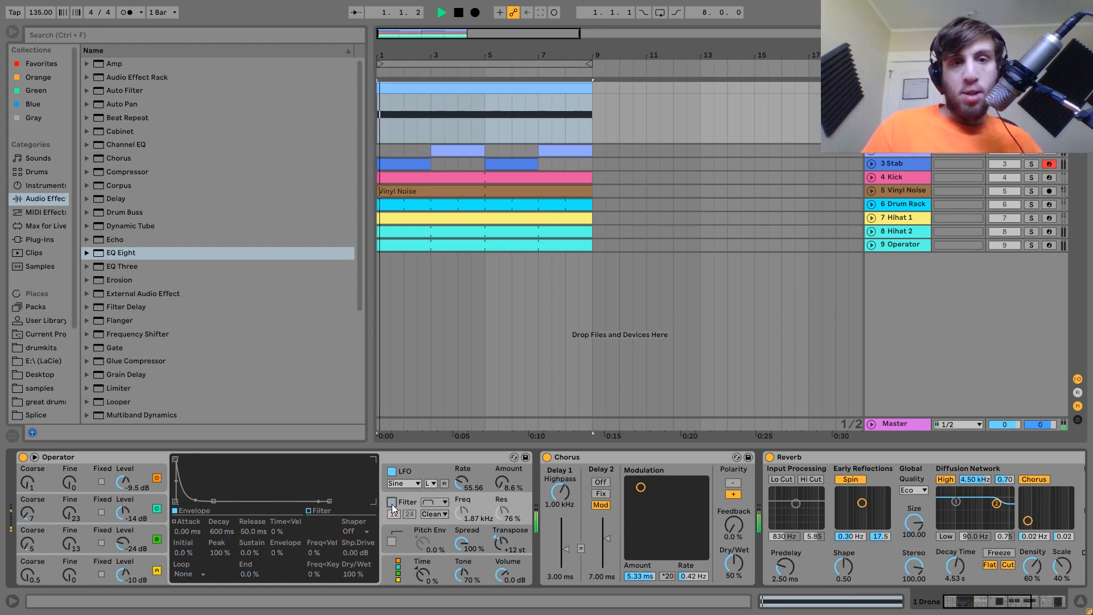
pyautogui.click(392, 502)
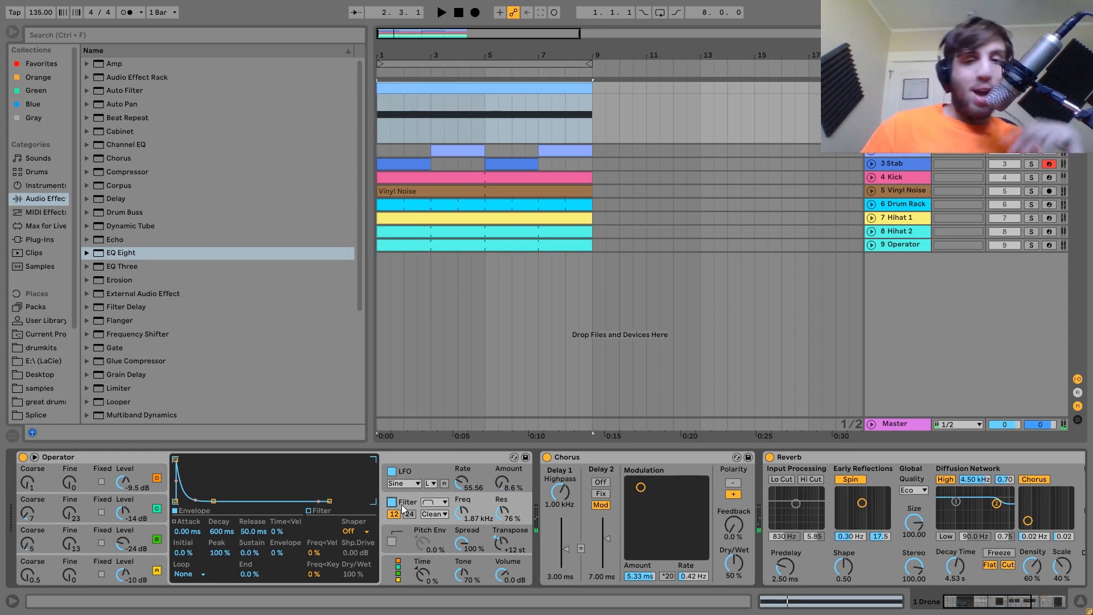
# Show the Drone Operator's LFO settings and compare the sound with the LFO on and off, leaving it on
pyautogui.click(423, 470)
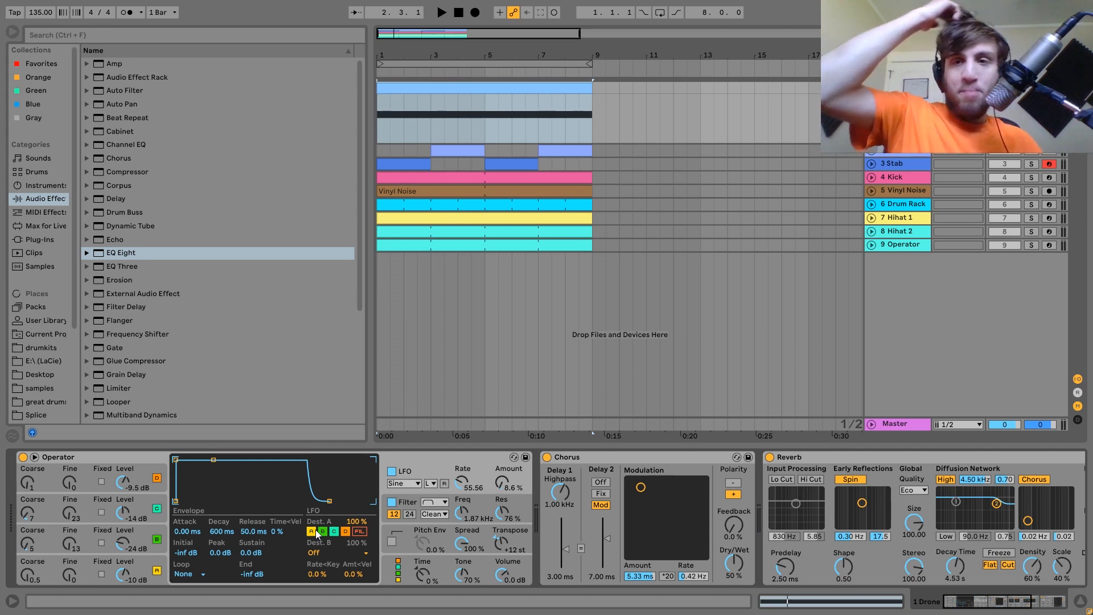
pyautogui.press('space')
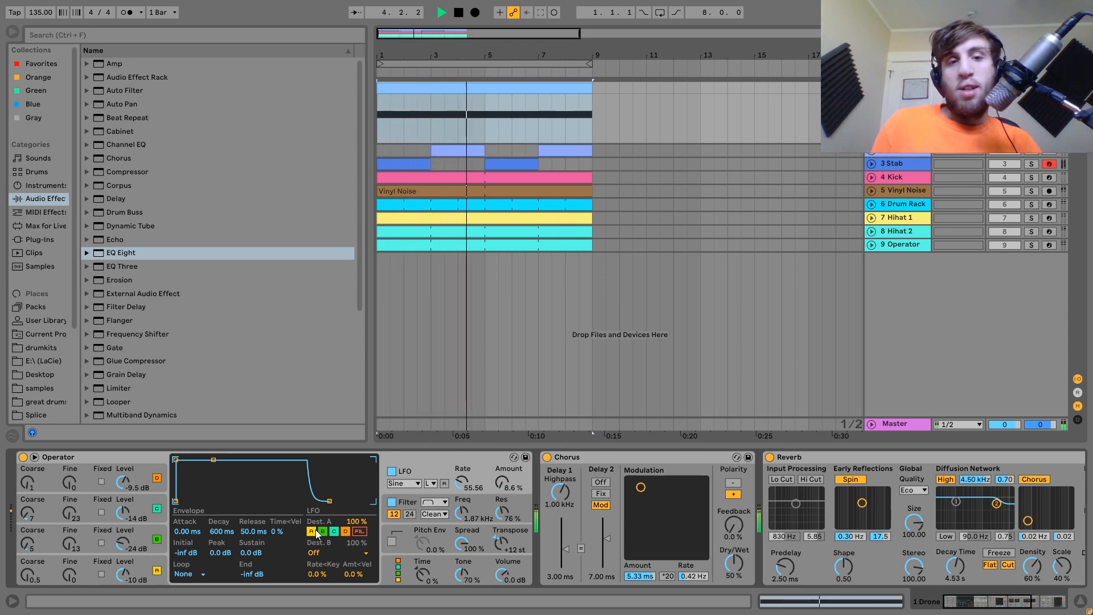
pyautogui.press('space')
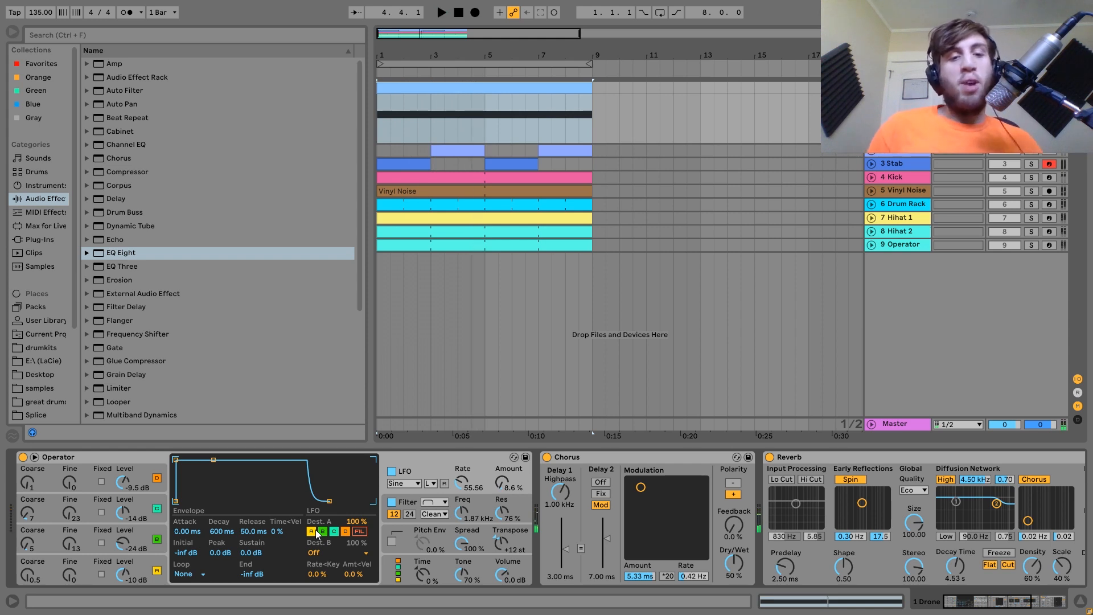
pyautogui.click(392, 472)
pyautogui.press('space')
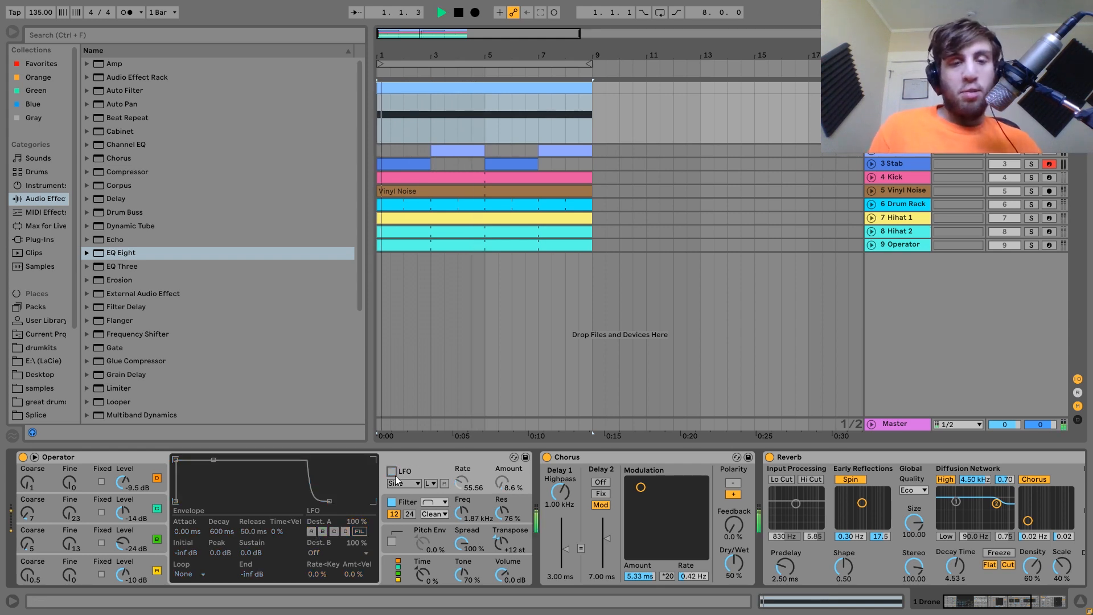
pyautogui.press('space')
pyautogui.click(392, 472)
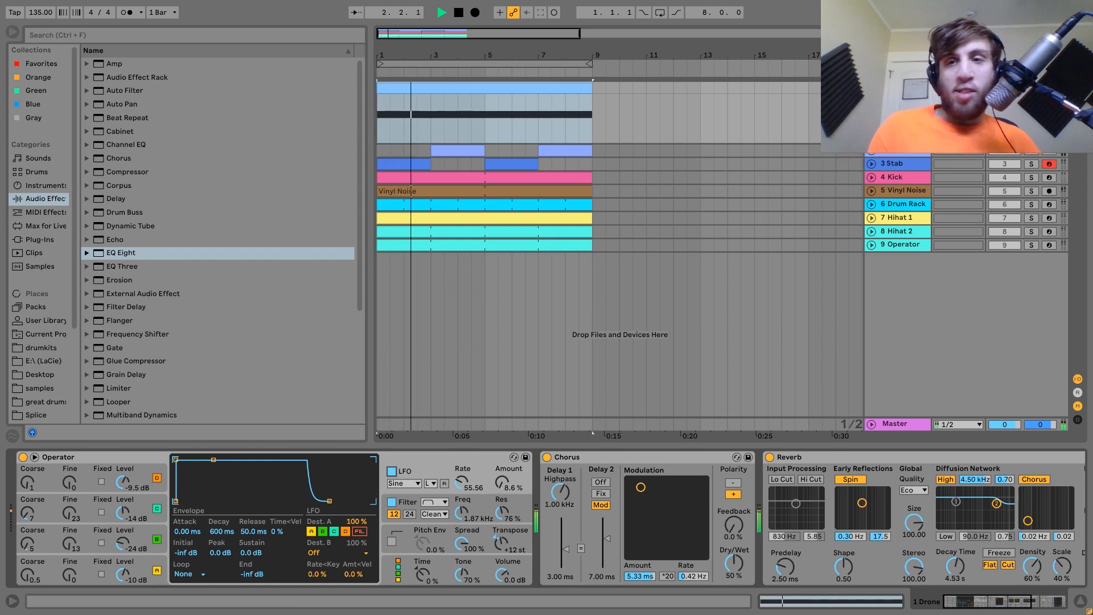
# Play the drone in short passages and examine the Chorus and Reverb settings that follow Operator
pyautogui.press('space')
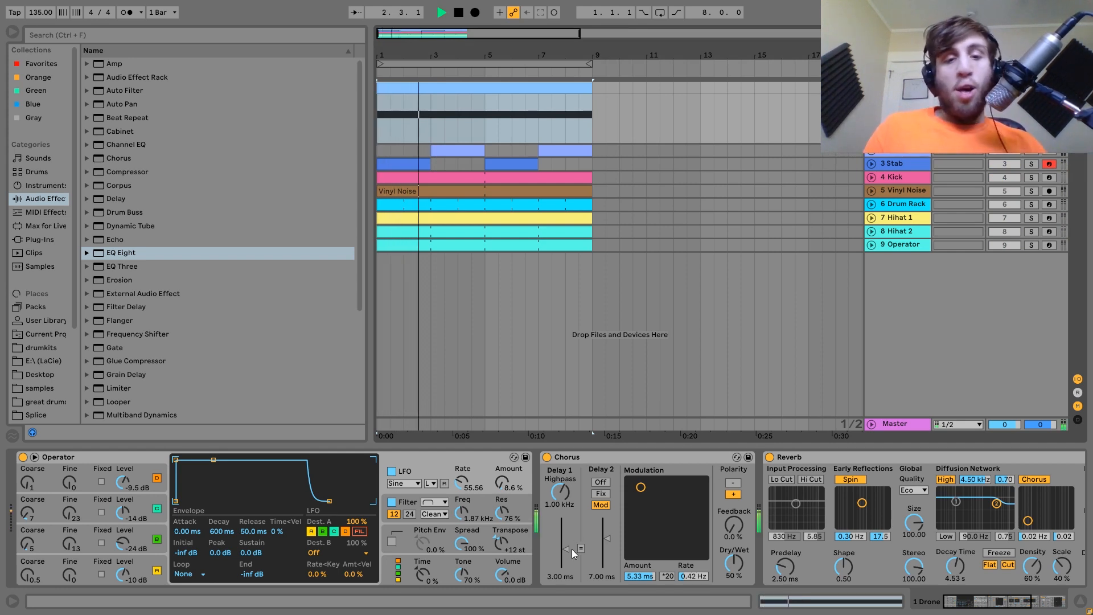
pyautogui.press('space')
pyautogui.scroll(-4, 571, 549)
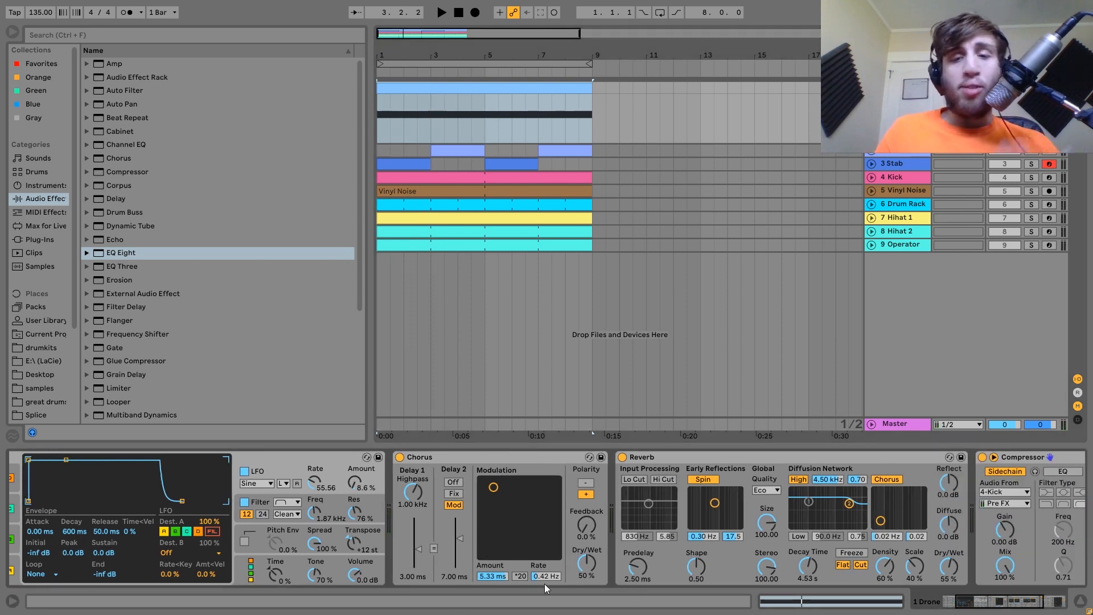
pyautogui.scroll(-4, 749, 537)
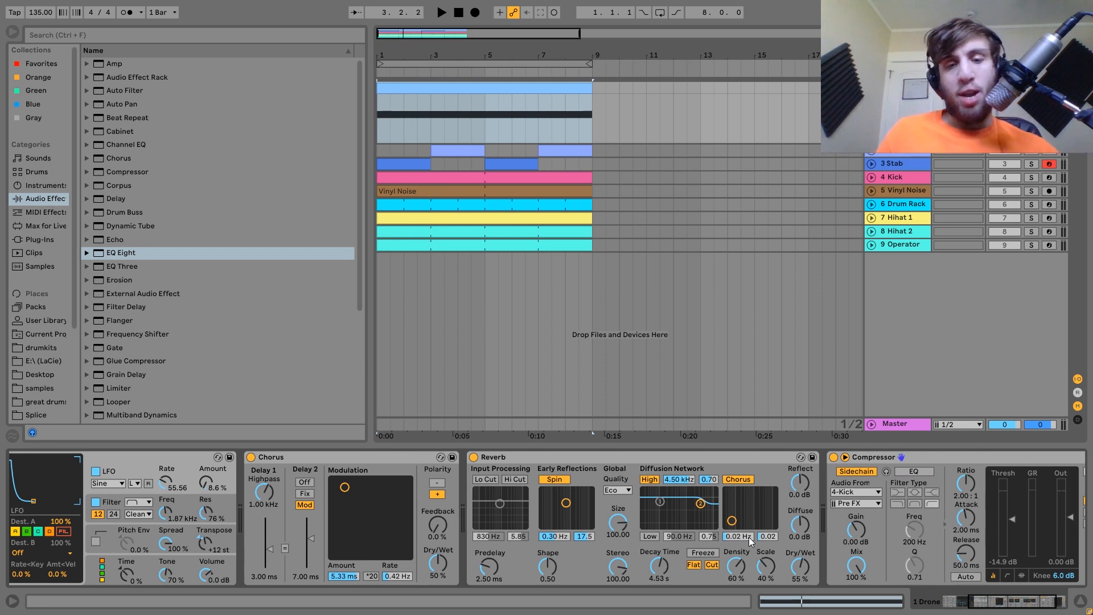
pyautogui.press('space')
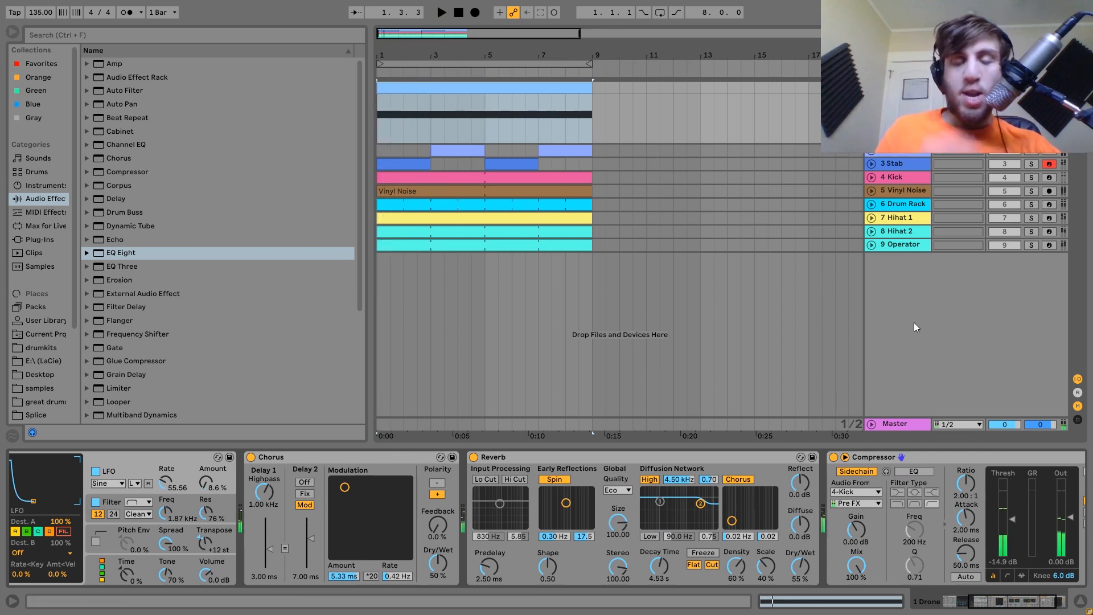
pyautogui.press('space')
pyautogui.press('space')
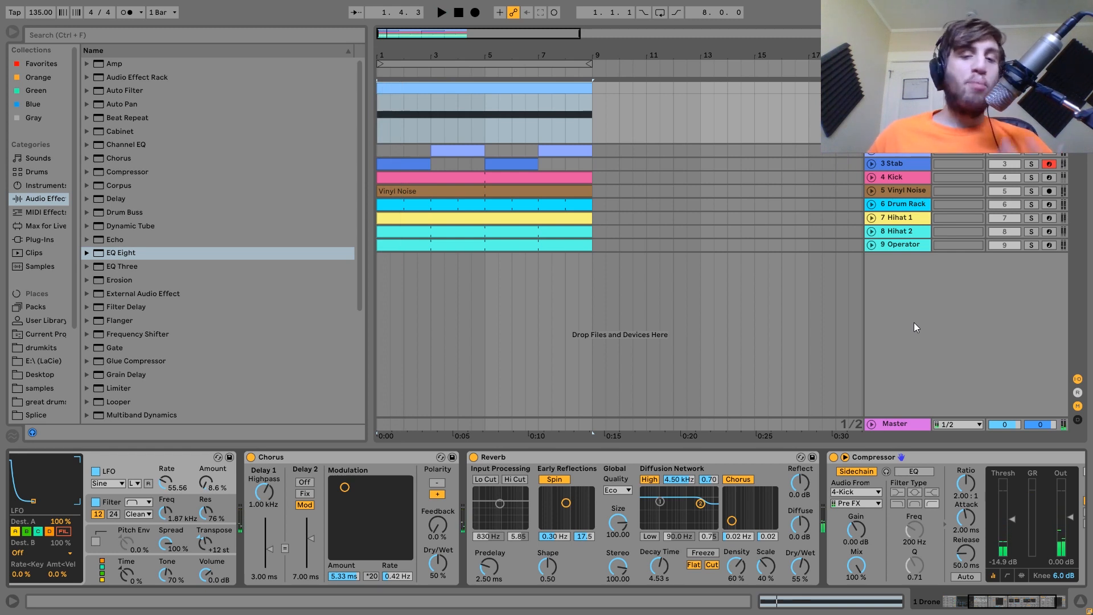
# Examine the Drone Compressor's sidechain settings and its audio source list, keeping 4-Kick as the source
pyautogui.scroll(-3, 834, 521)
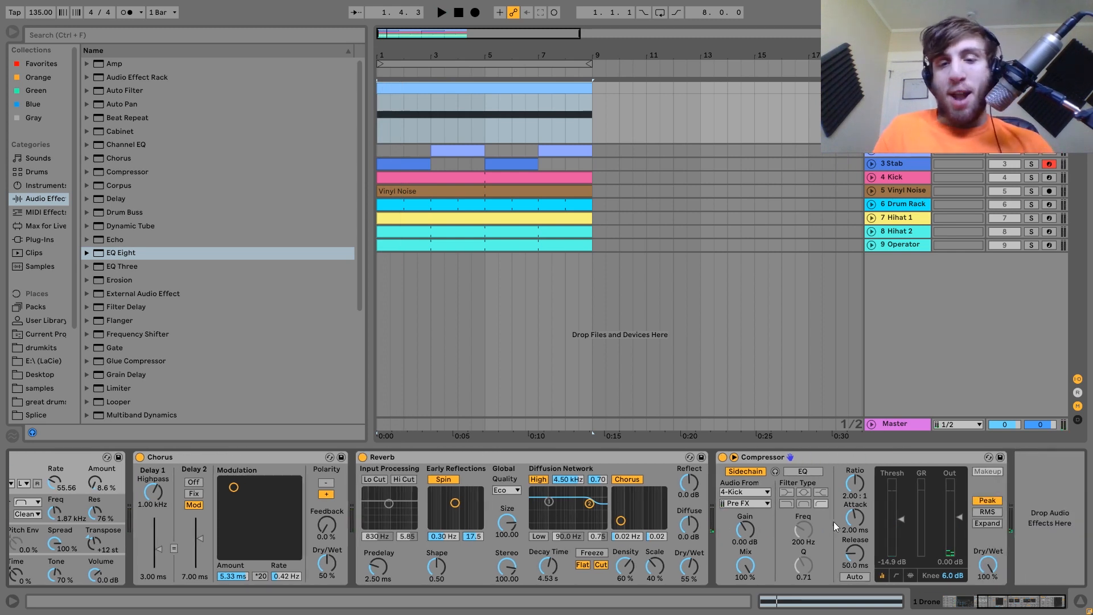
pyautogui.click(747, 459)
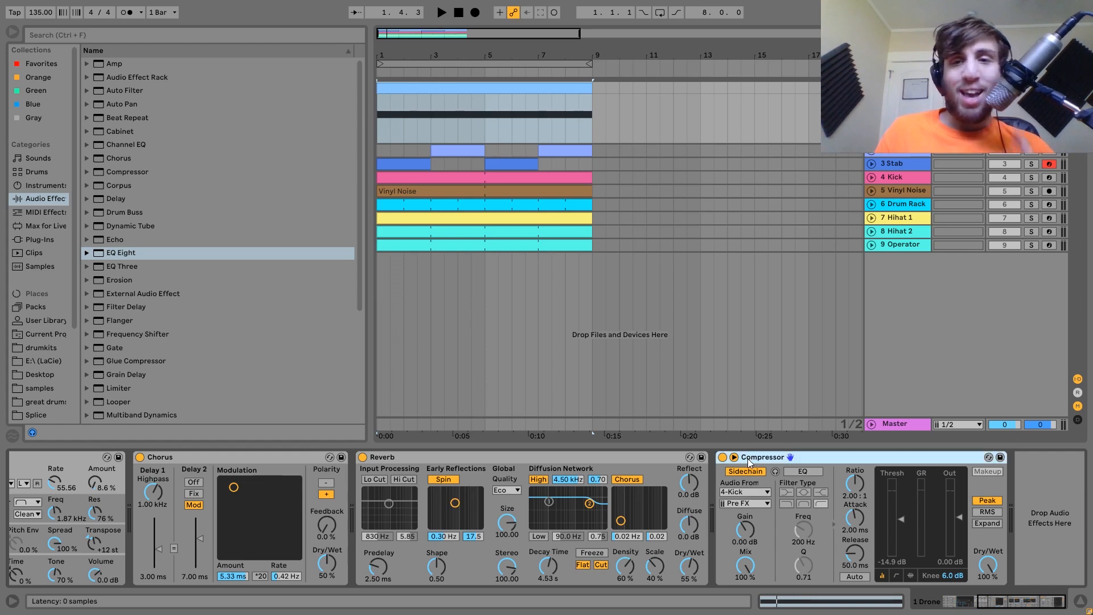
pyautogui.click(746, 492)
pyautogui.click(732, 362)
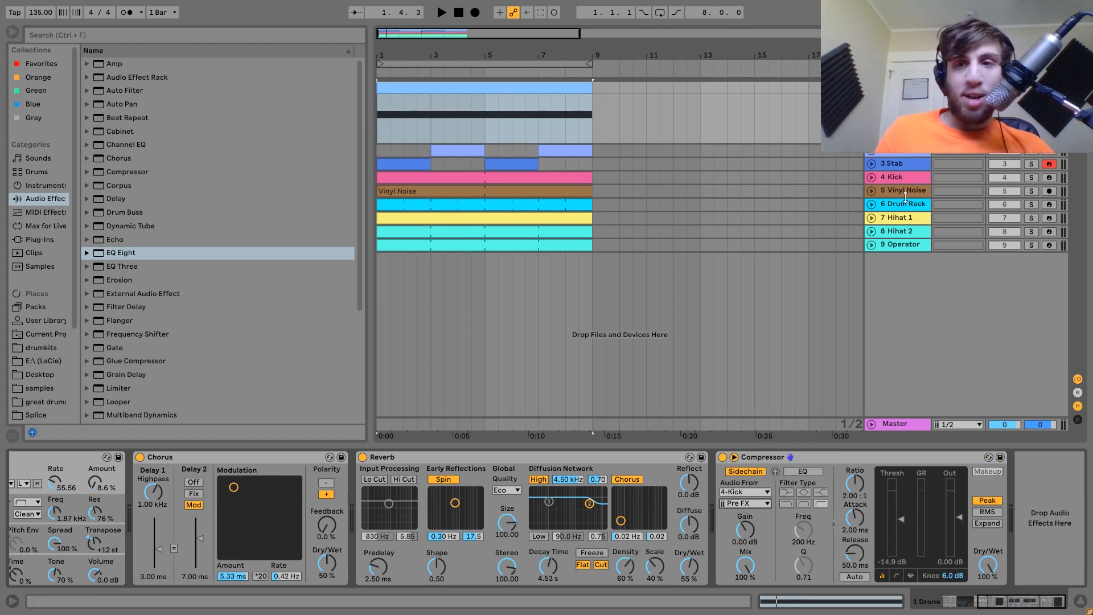
# Show the Kick track's devices, solo the track and play it to hear the sidechain source
pyautogui.click(894, 181)
pyautogui.click(1031, 177)
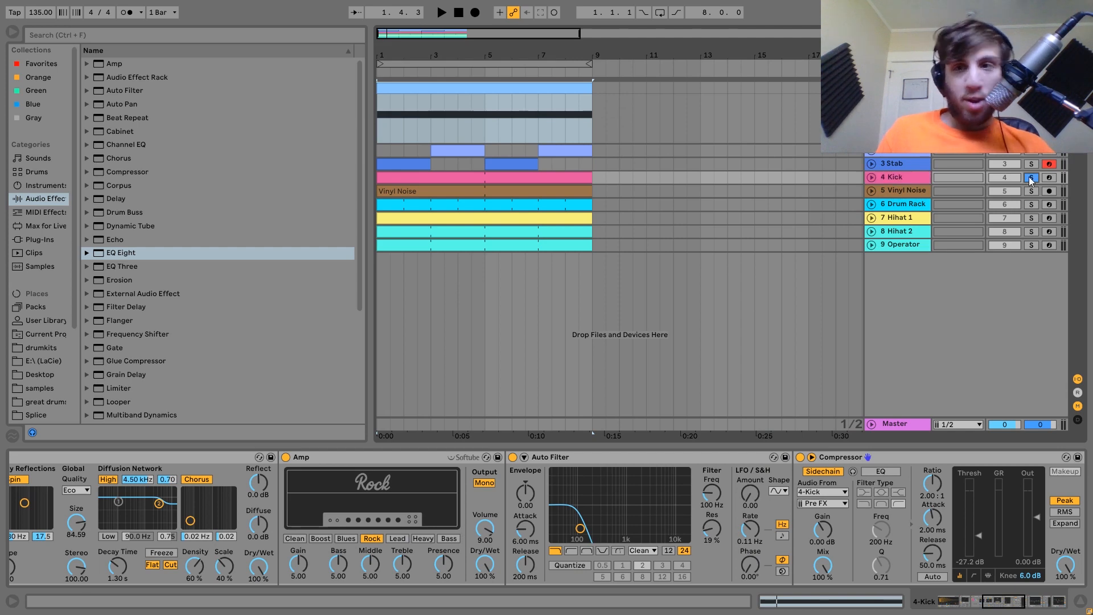
pyautogui.press('space')
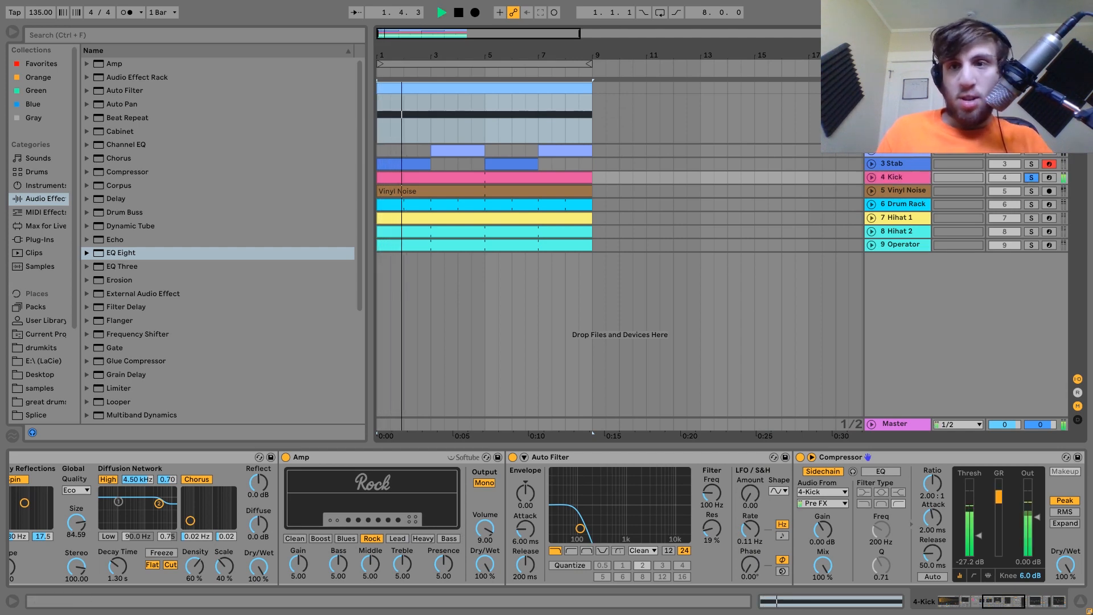
# Return to the Drone track, check the Compressor's sidechain tap point while keeping Pre FX, and play the ducked drone
pyautogui.click(897, 88)
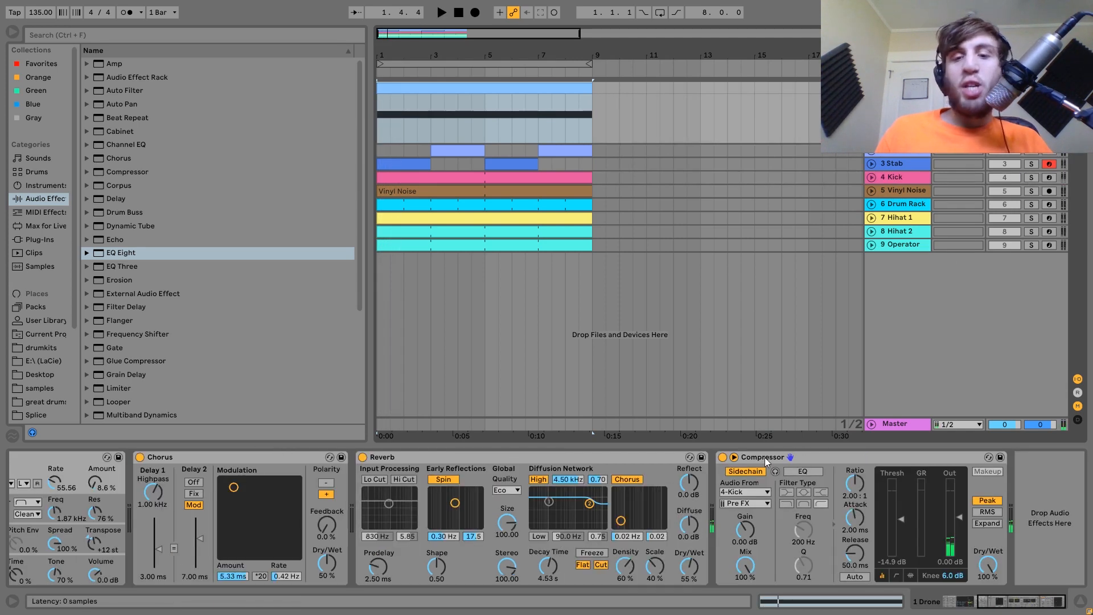
pyautogui.click(742, 504)
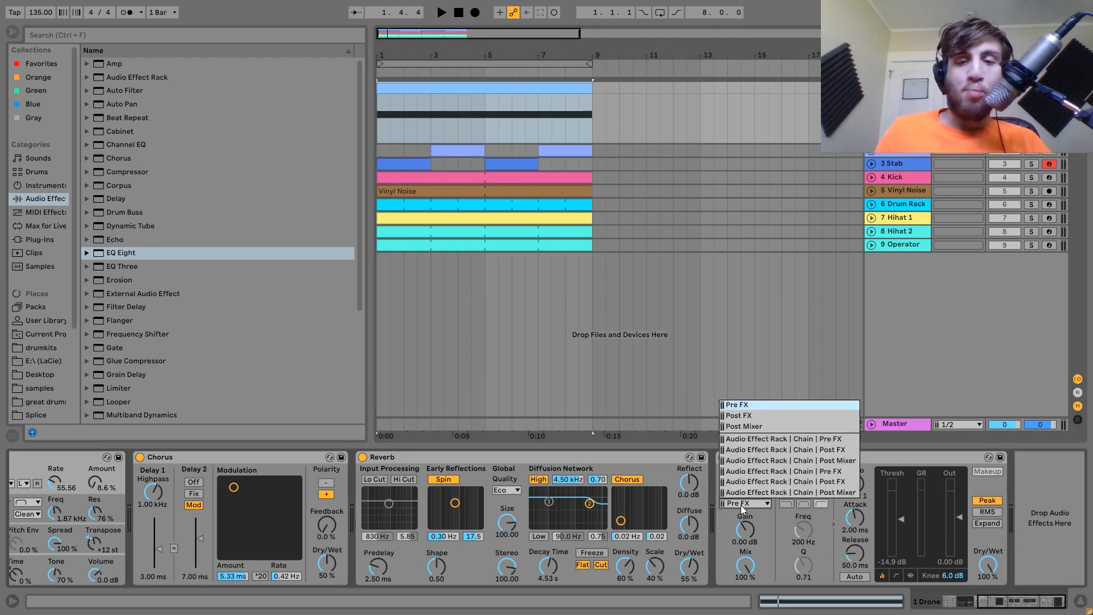
pyautogui.click(742, 511)
pyautogui.press('space')
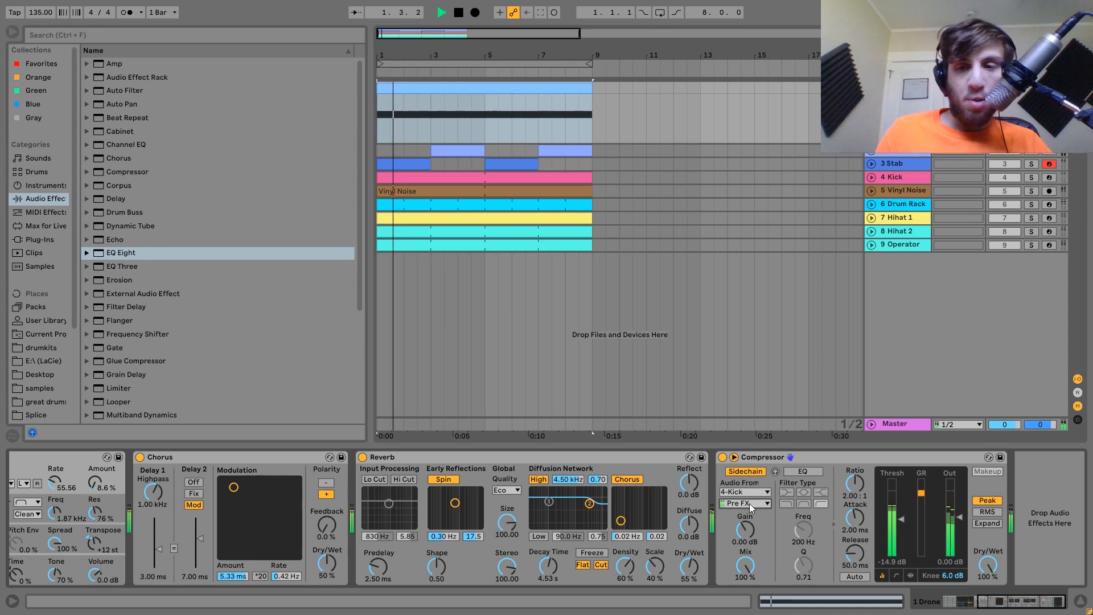
pyautogui.press('space')
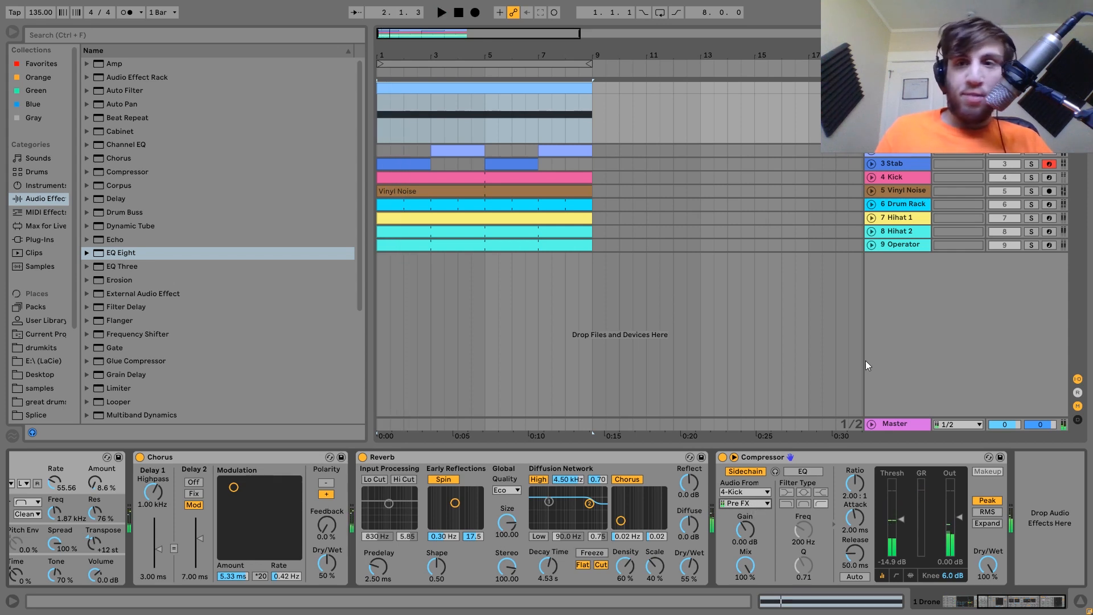
# Unfold the Pluck track, audition both of its clips, and look over its Operator, Echo and Reverb devices
pyautogui.click(871, 150)
pyautogui.click(448, 149)
pyautogui.press('space')
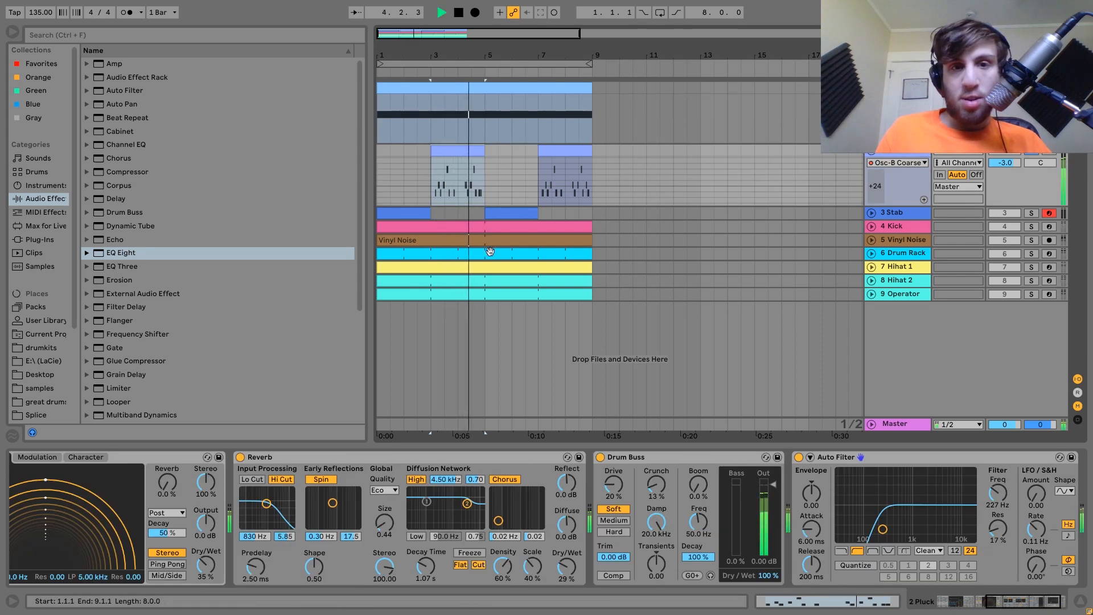
pyautogui.hscroll(-5, 476, 487)
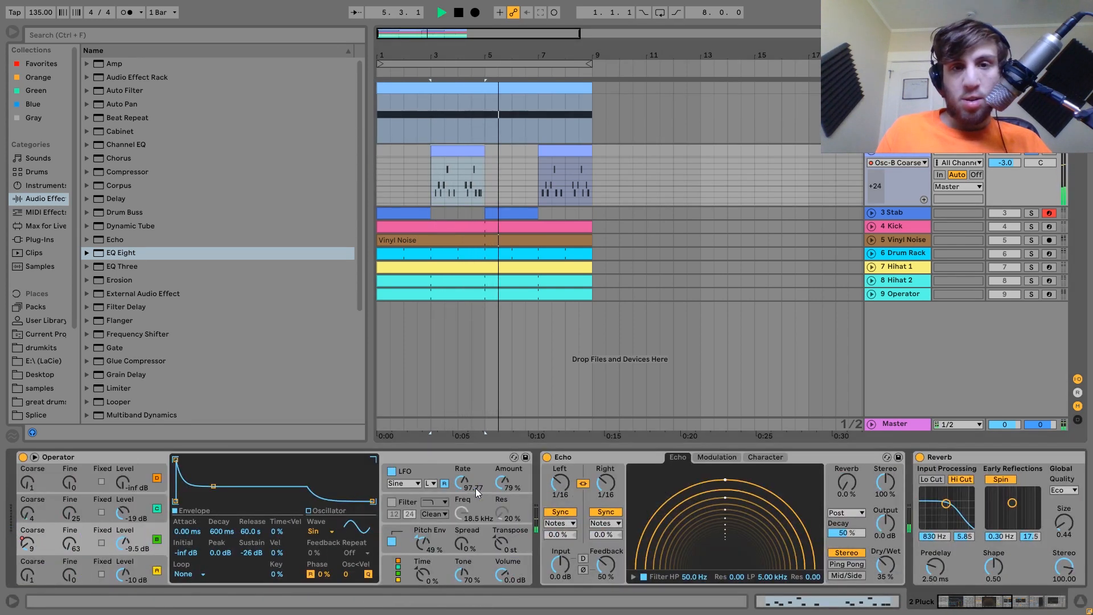
pyautogui.click(564, 151)
pyautogui.press('space')
pyautogui.press('space')
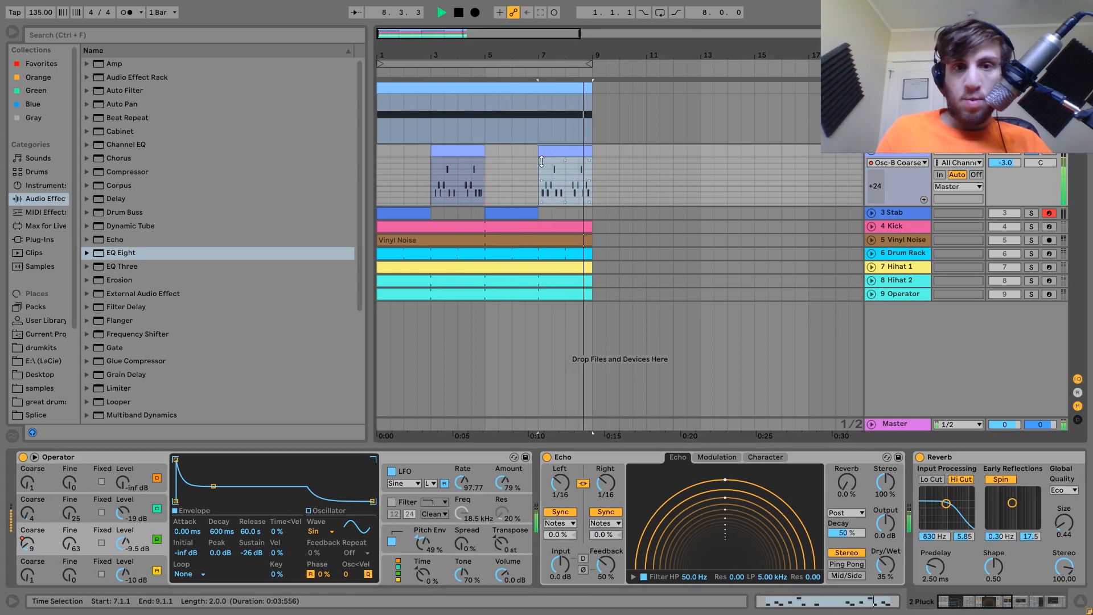
# Open the first Pluck clip's MIDI notes and play the arrangement from that clip
pyautogui.click(463, 155)
pyautogui.doubleClick(463, 154)
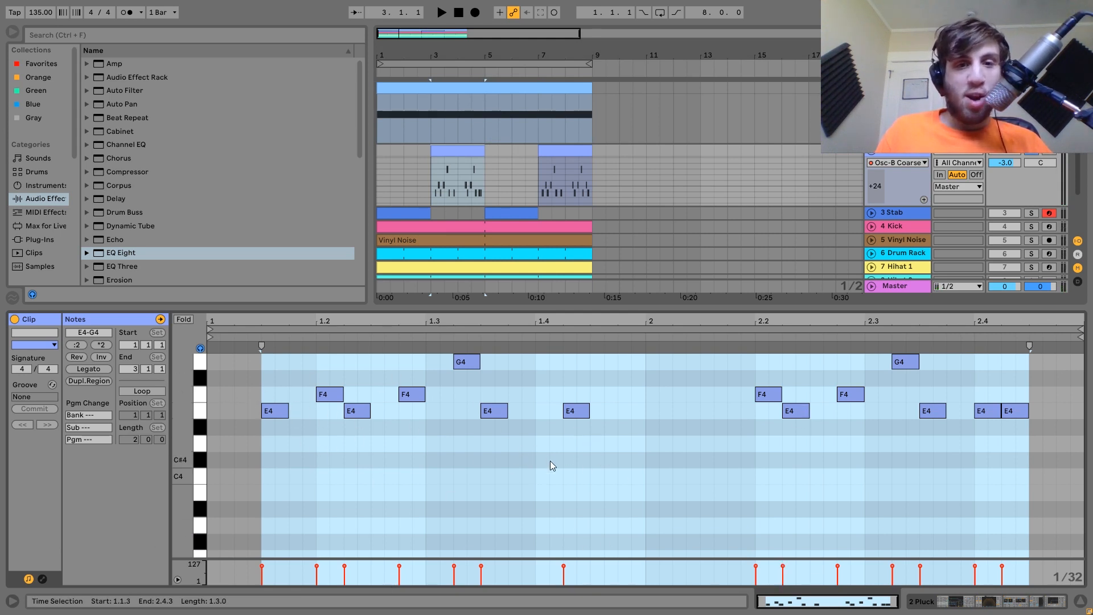
pyautogui.press('space')
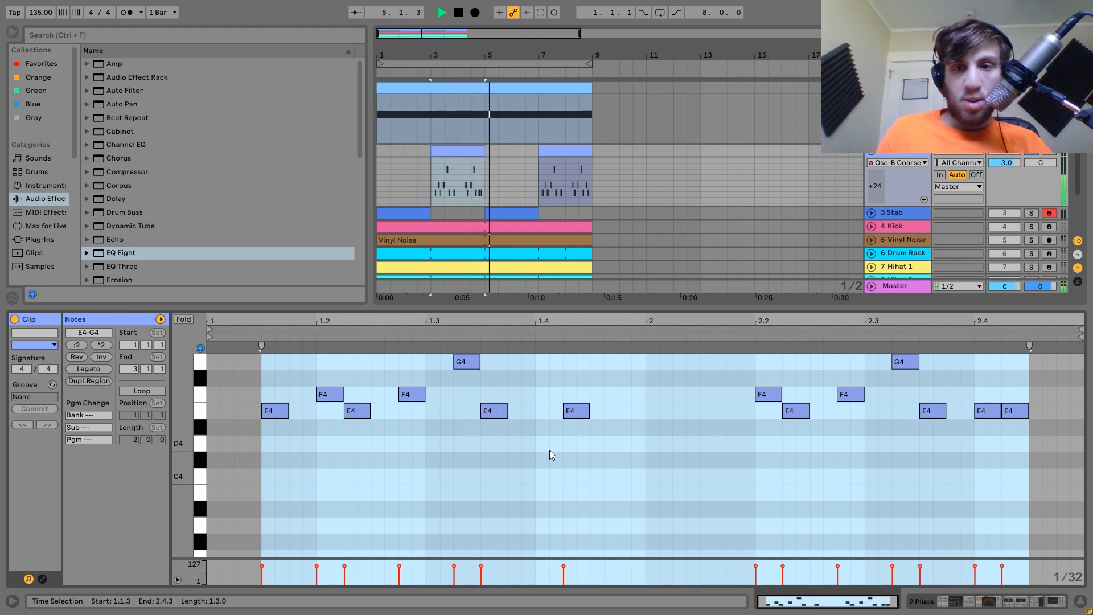
# Replay the first Pluck clip with its MIDI notes open, both soloed and with the other tracks
pyautogui.press('space')
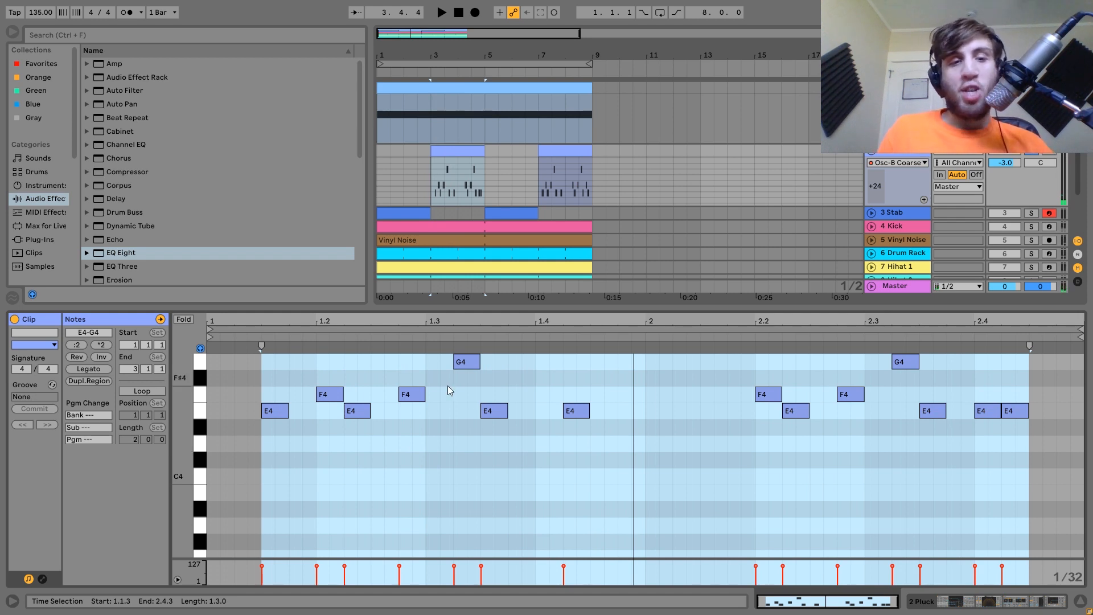
pyautogui.press('space')
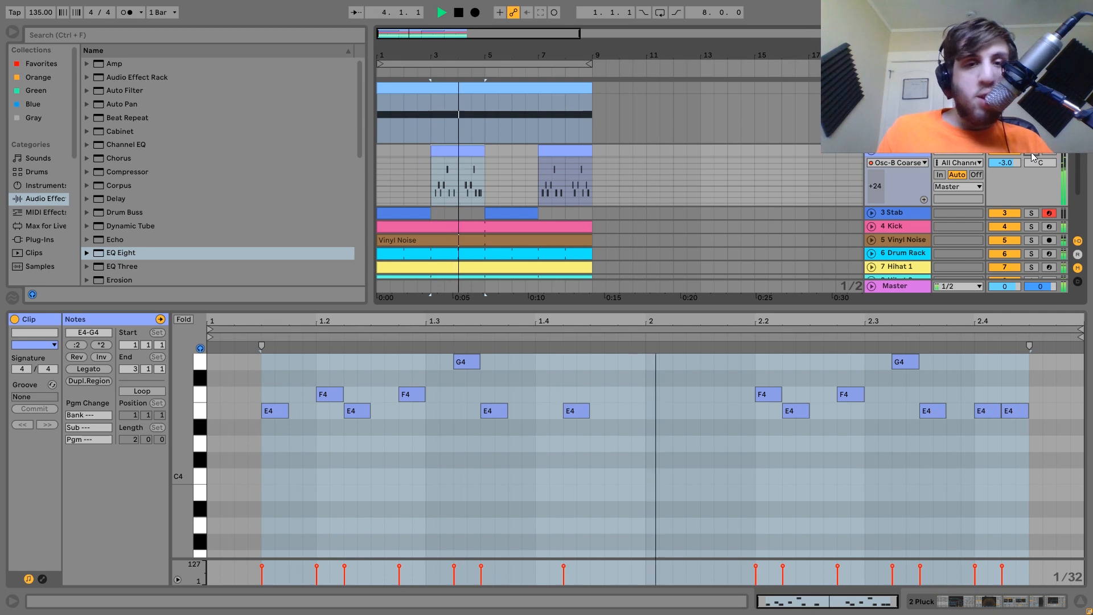
pyautogui.press('space')
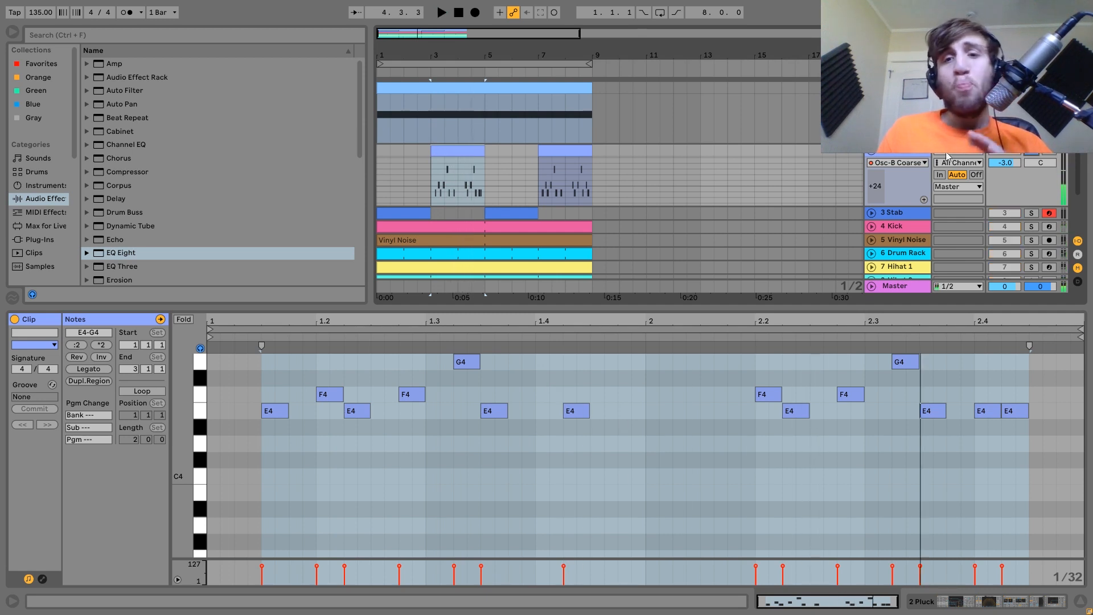
# Show the Pluck track's devices, play the clip, and examine the envelopes of Operator's individual oscillators
pyautogui.hotkey('shift', 'Tab')
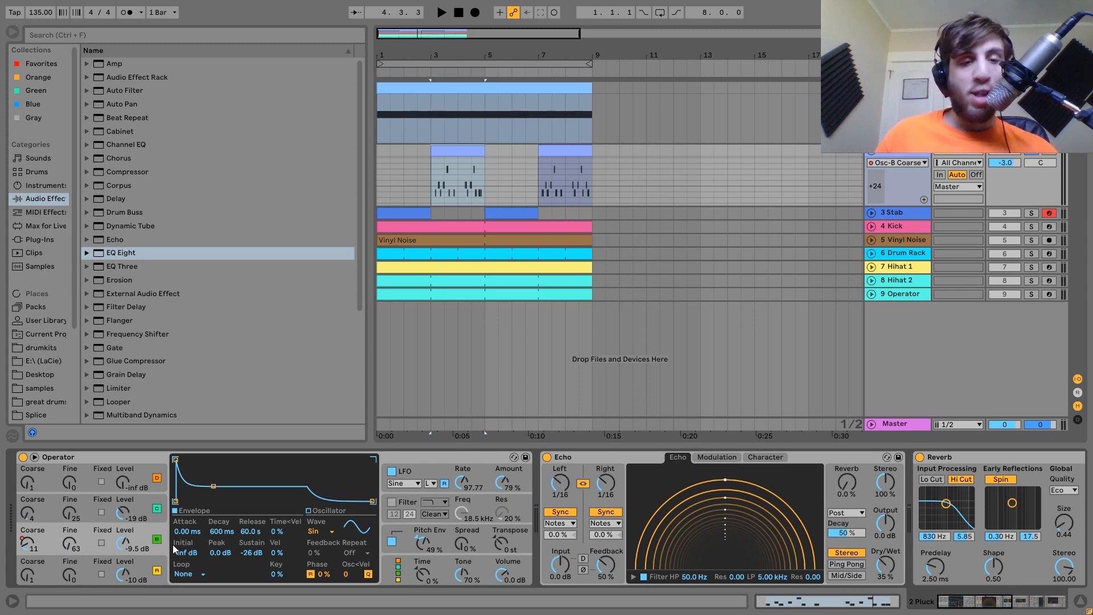
pyautogui.press('space')
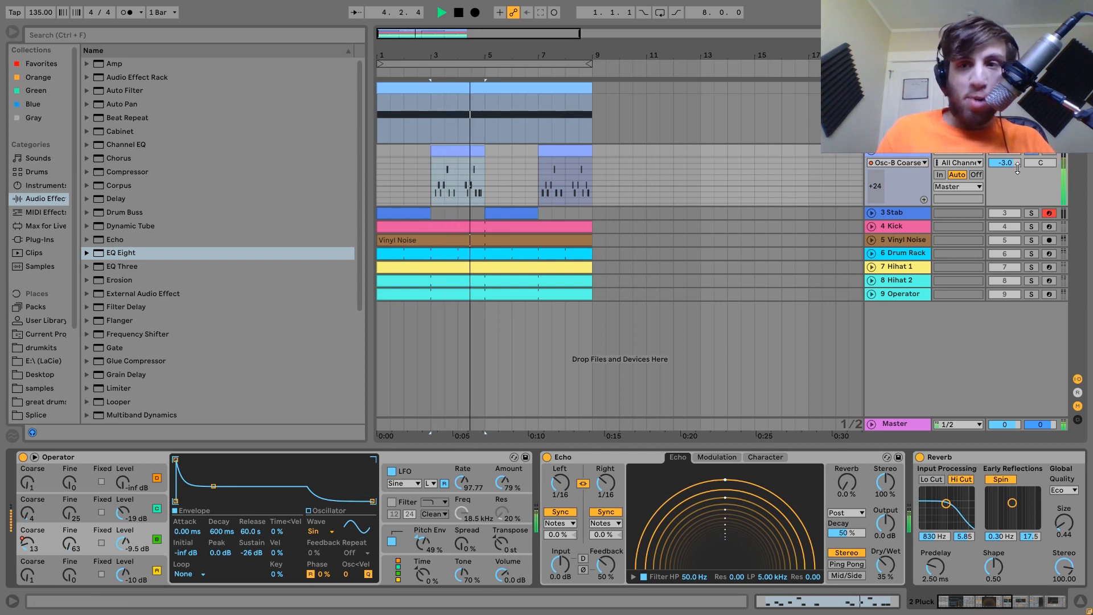
pyautogui.press('space')
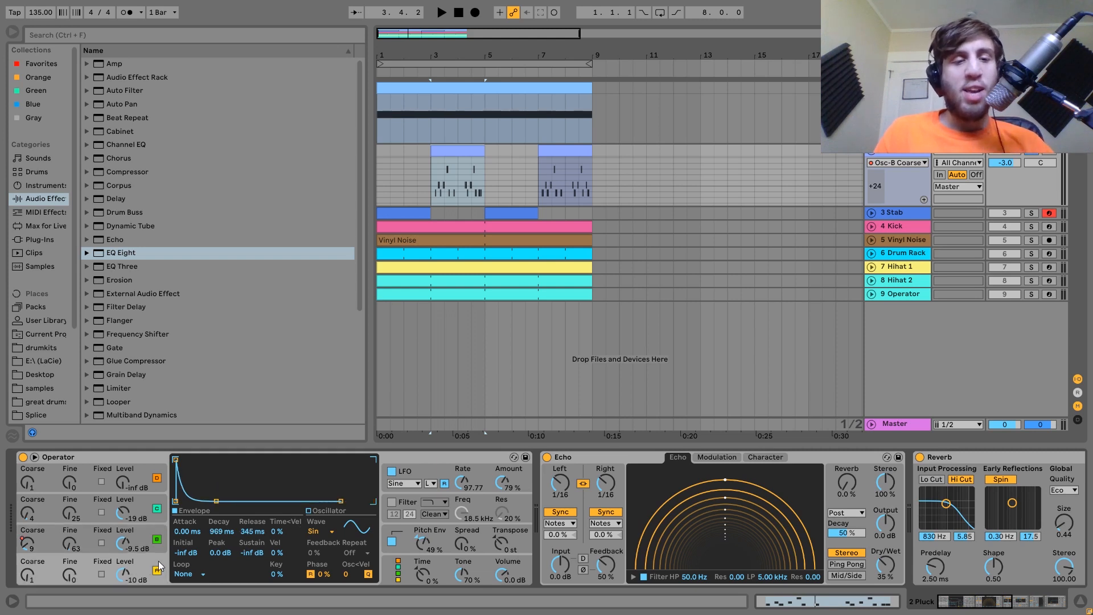
pyautogui.click(145, 531)
pyautogui.click(143, 504)
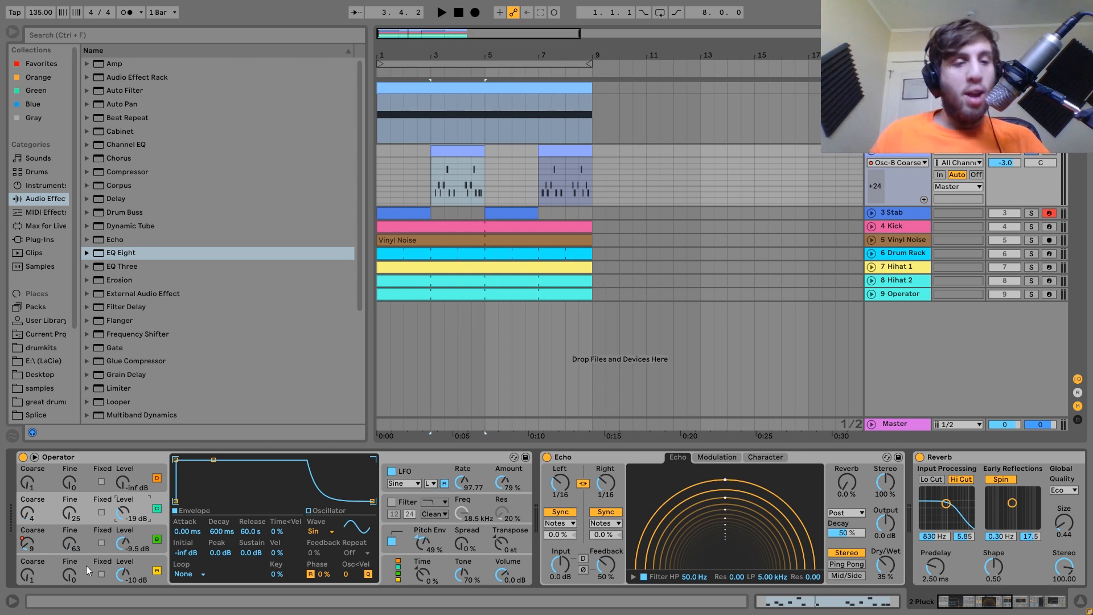
# Show the automation of Operator's Oscillator B Coarse on the Pluck track
pyautogui.click(29, 548)
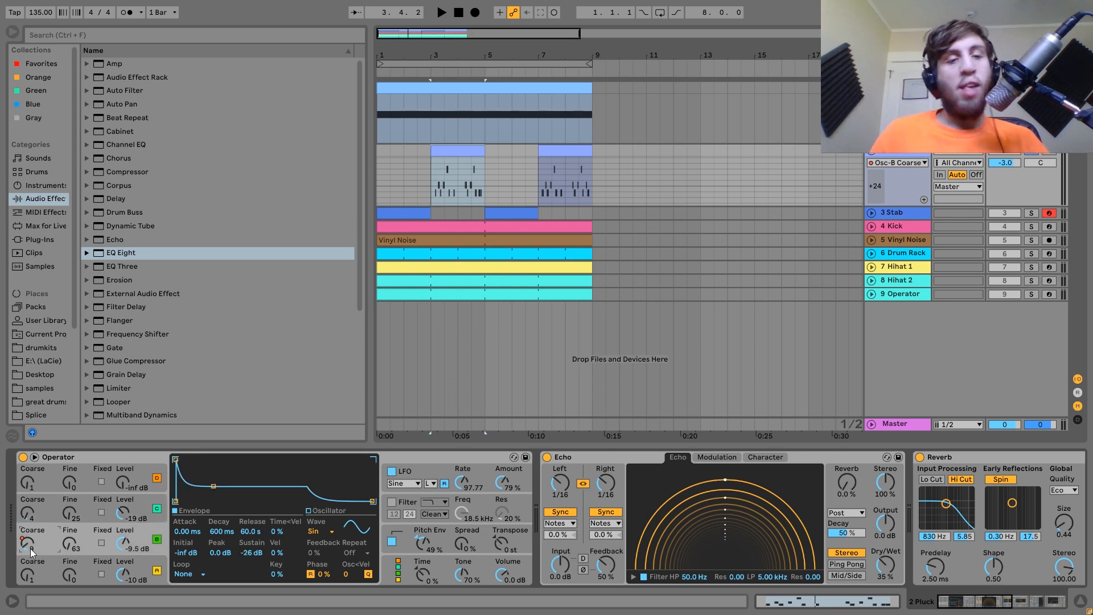
pyautogui.rightClick(31, 545)
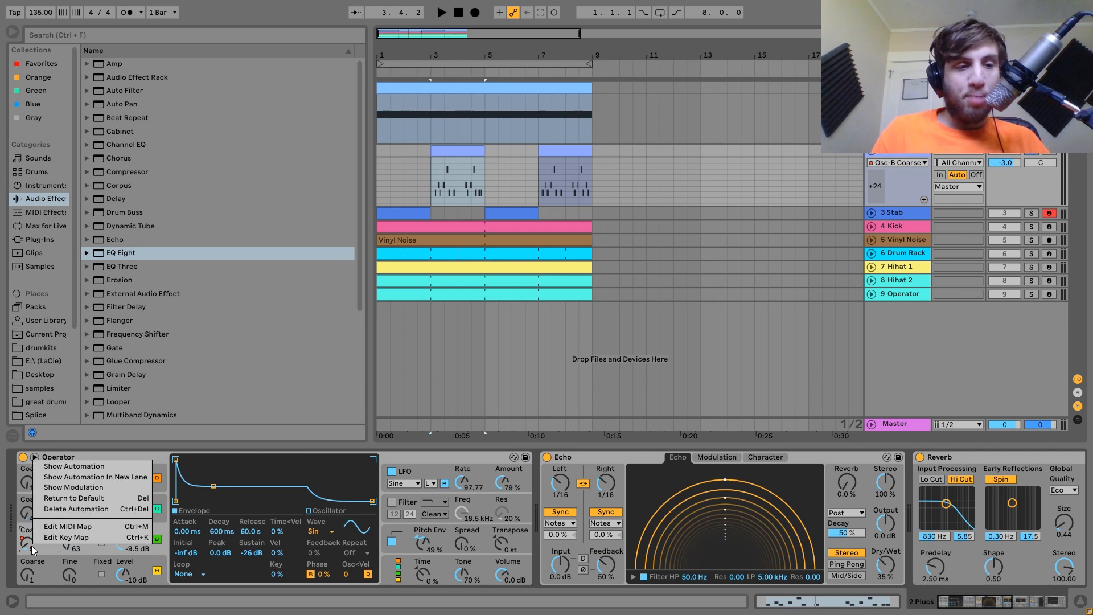
pyautogui.click(82, 464)
pyautogui.scroll(-5, 560, 193)
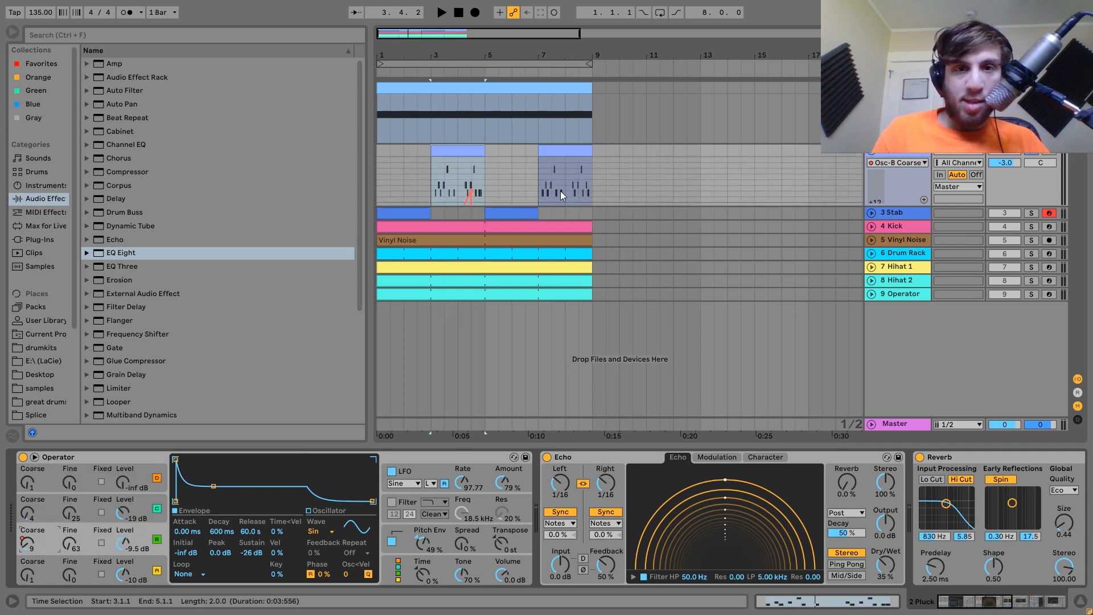
pyautogui.scroll(2, 560, 194)
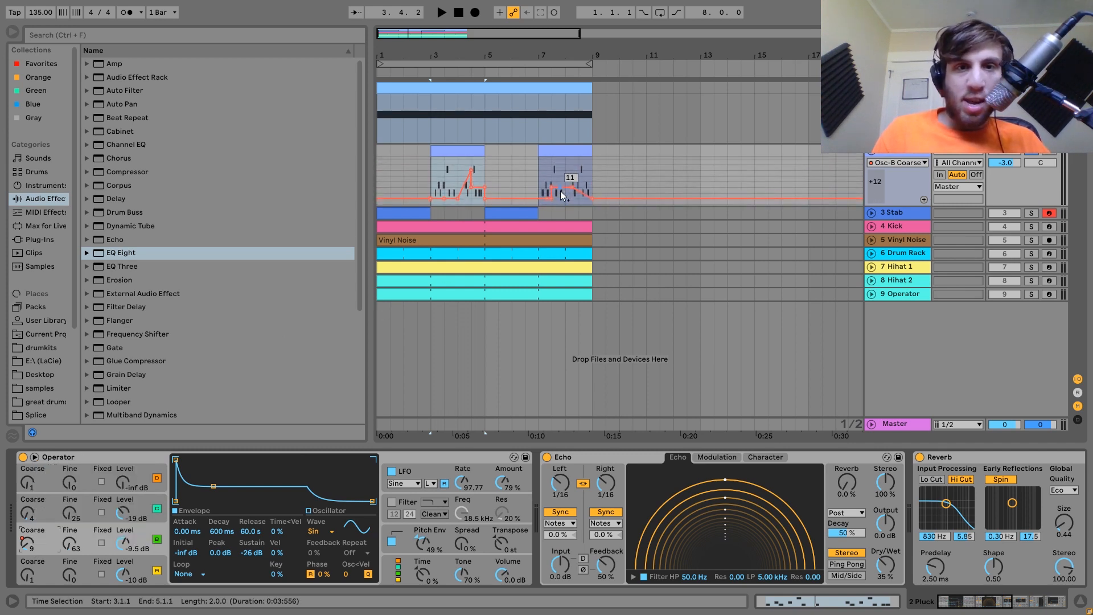
# Play the first Pluck clip from bar 3 to hear the Oscillator B Coarse automation
pyautogui.click(431, 175)
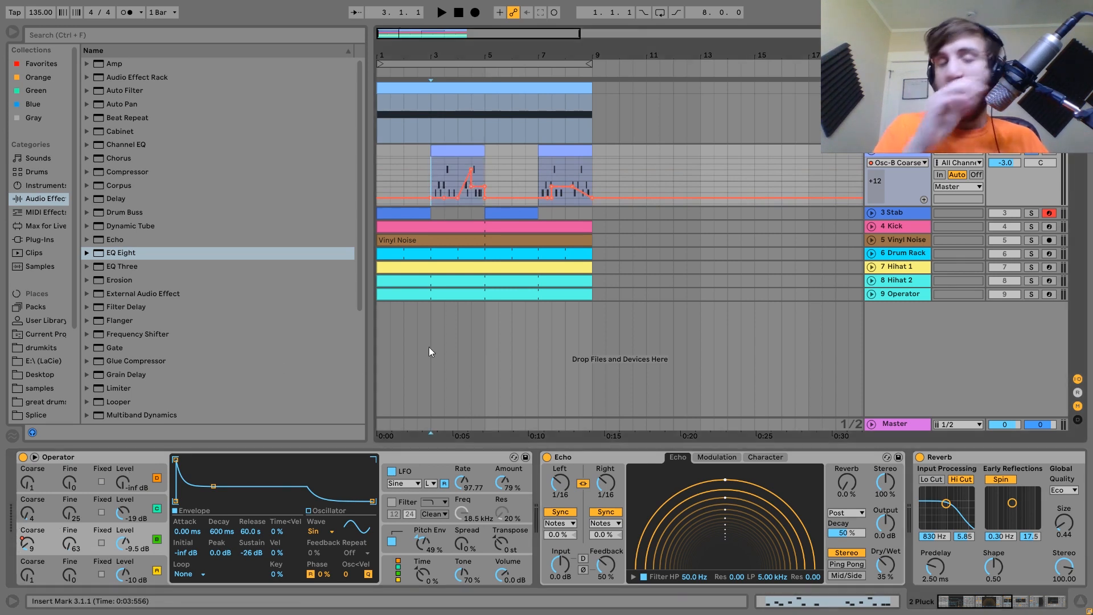
pyautogui.press('space')
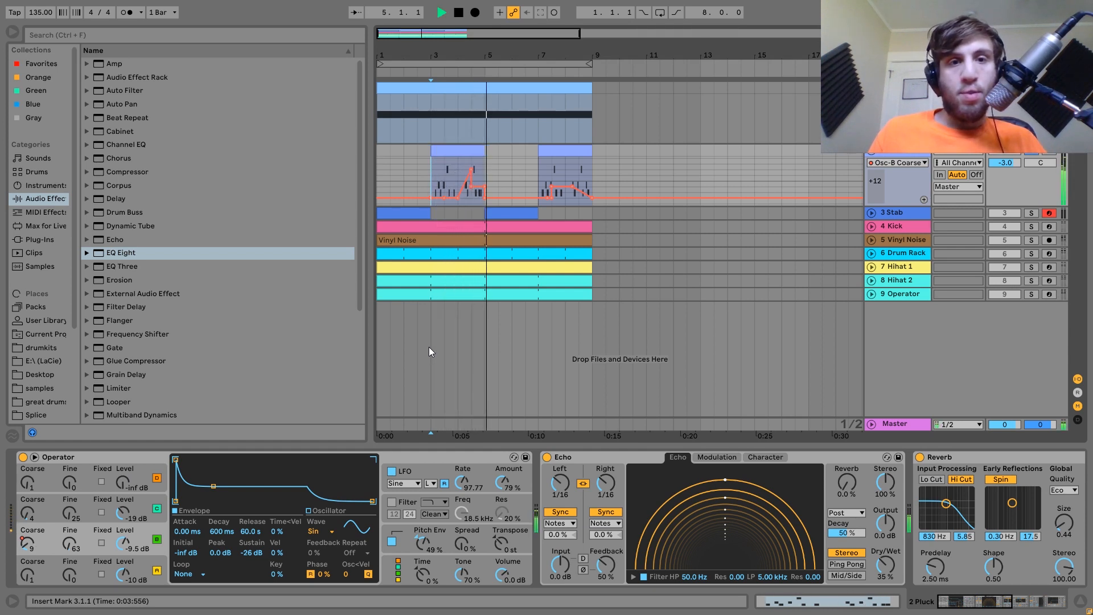
pyautogui.press('space')
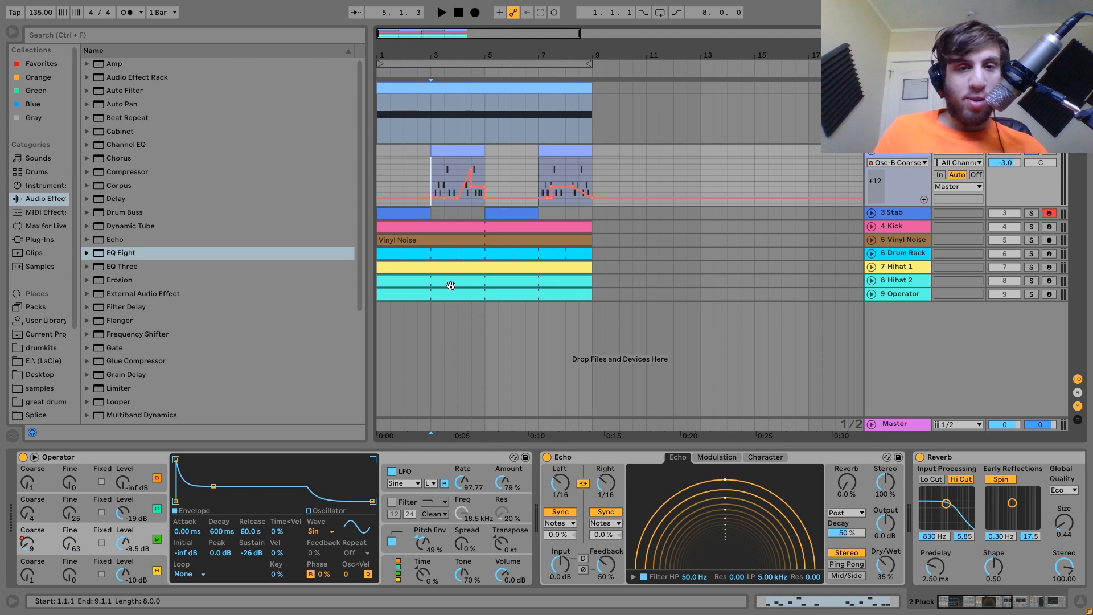
# Show Operator's LFO settings on the Pluck track and play the clip to hear the modulation
pyautogui.click(411, 469)
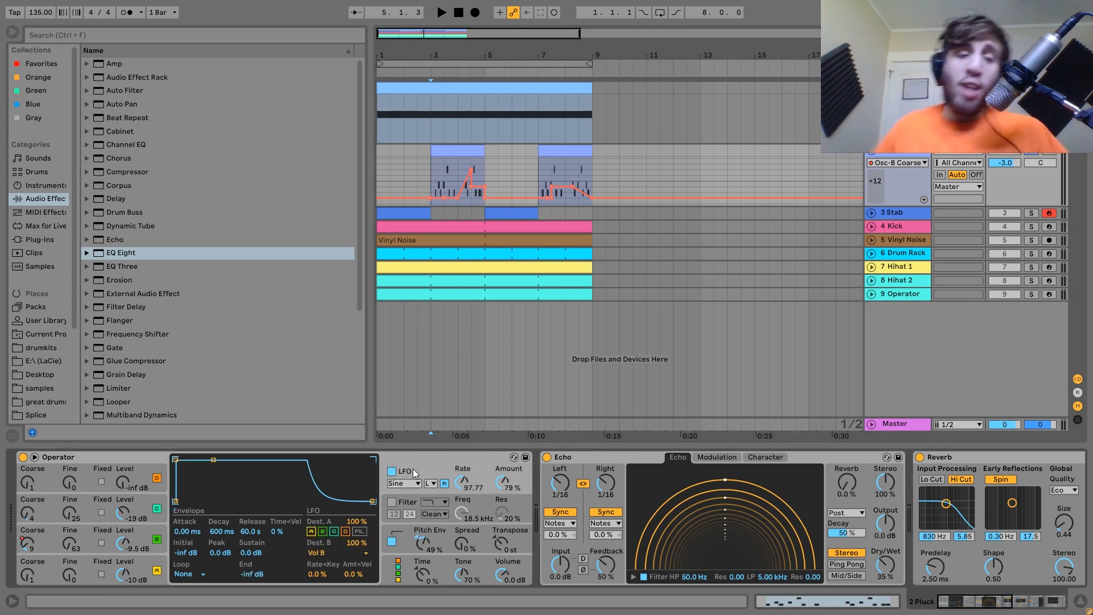
pyautogui.press('space')
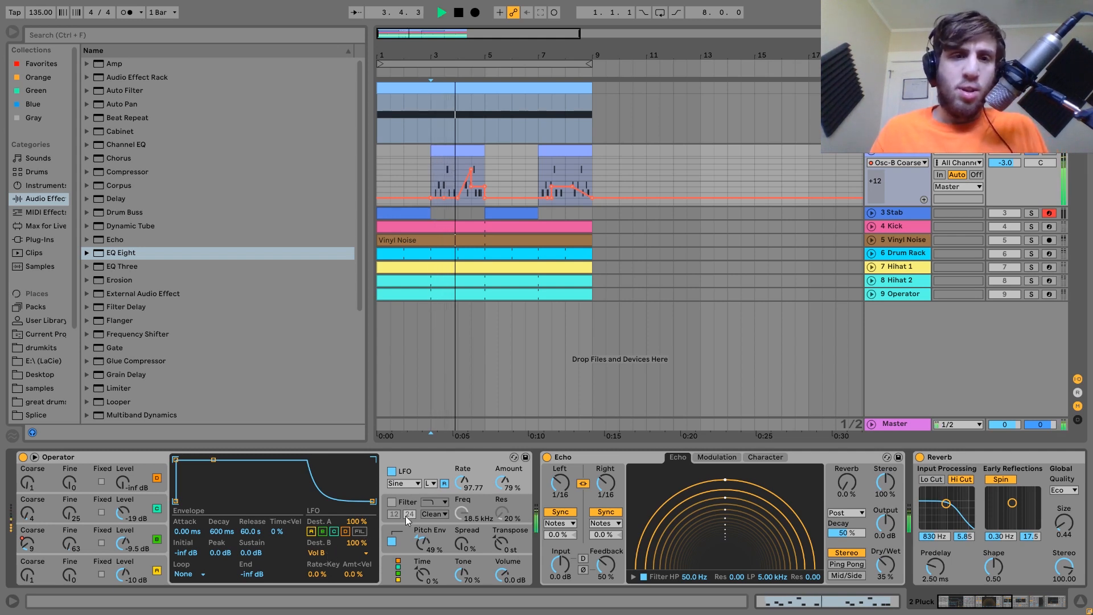
pyautogui.press('space')
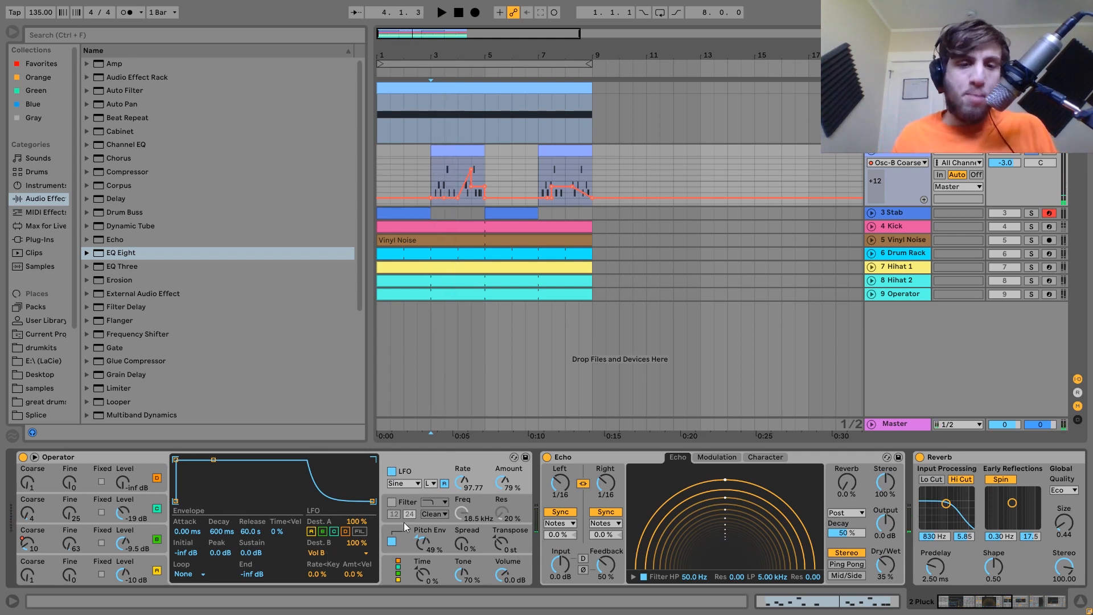
pyautogui.hscroll(5, 404, 522)
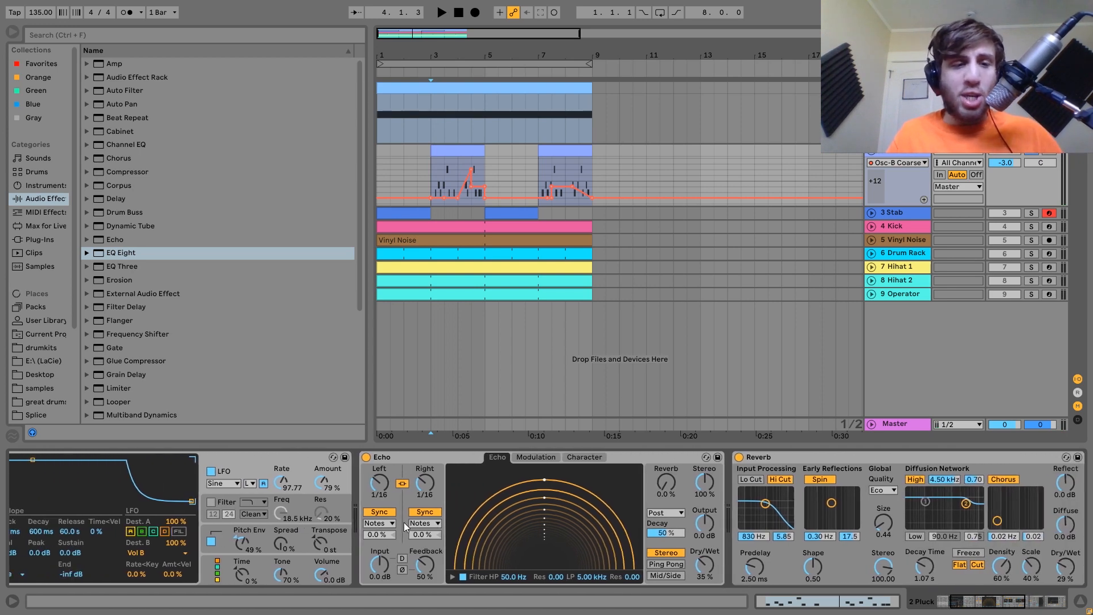
pyautogui.hscroll(-3, 213, 538)
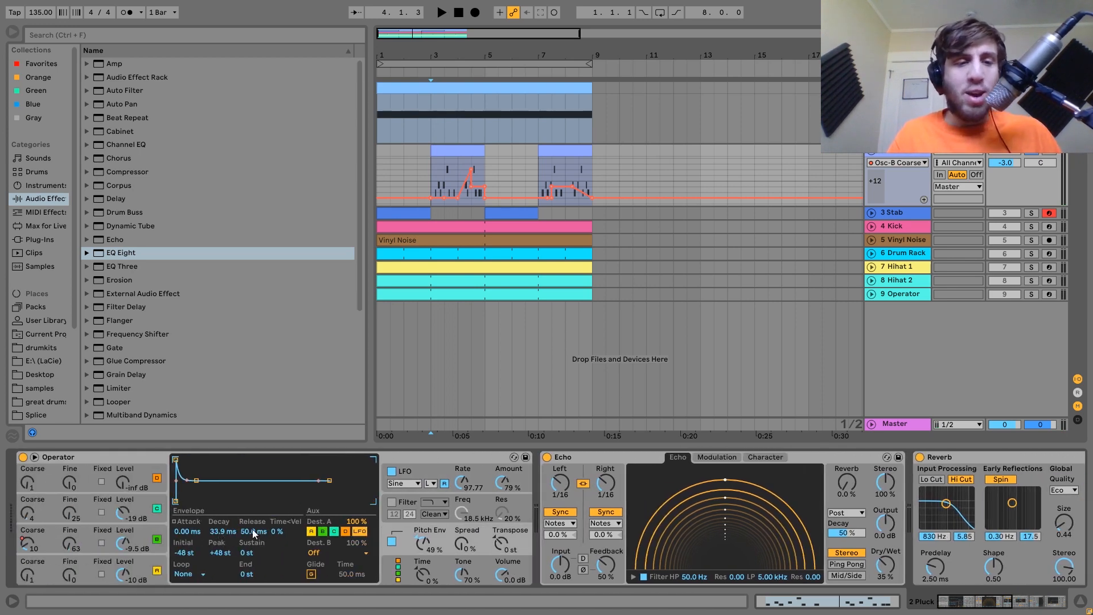
# Compare the pluck sound with Operator's pitch envelope on and off, leaving the envelope switched on
pyautogui.press('space')
pyautogui.press('space')
pyautogui.click(392, 541)
pyautogui.press('space')
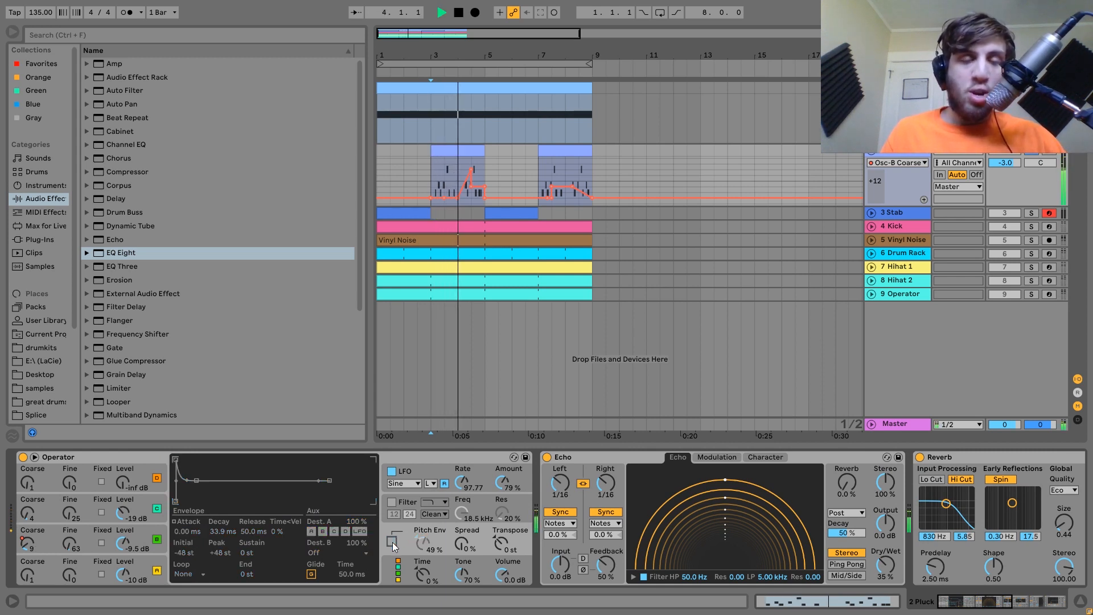
pyautogui.press('space')
pyautogui.click(391, 541)
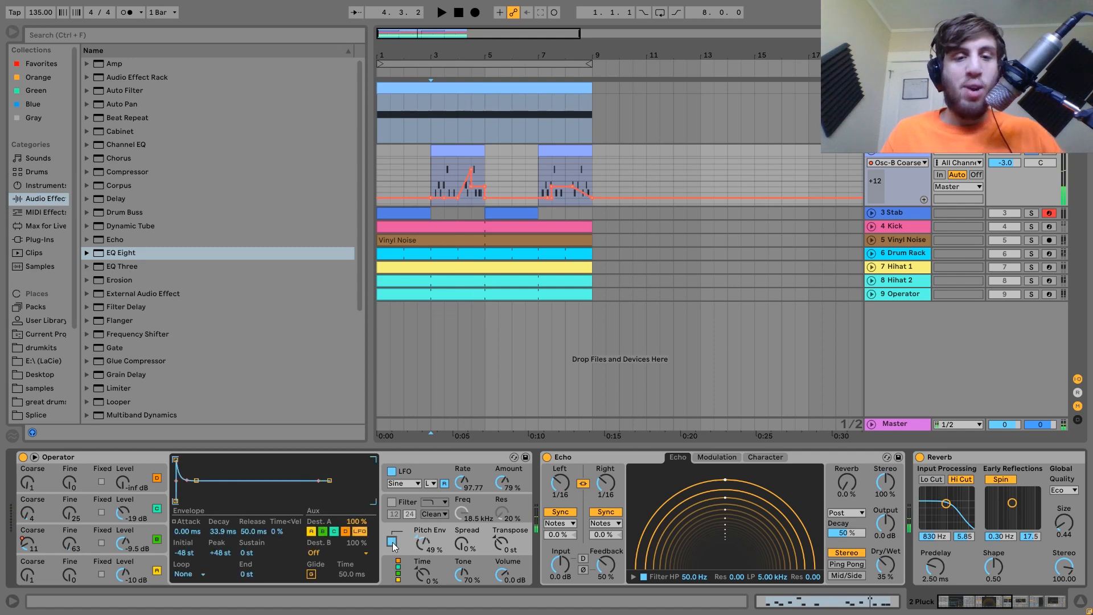
pyautogui.press('space')
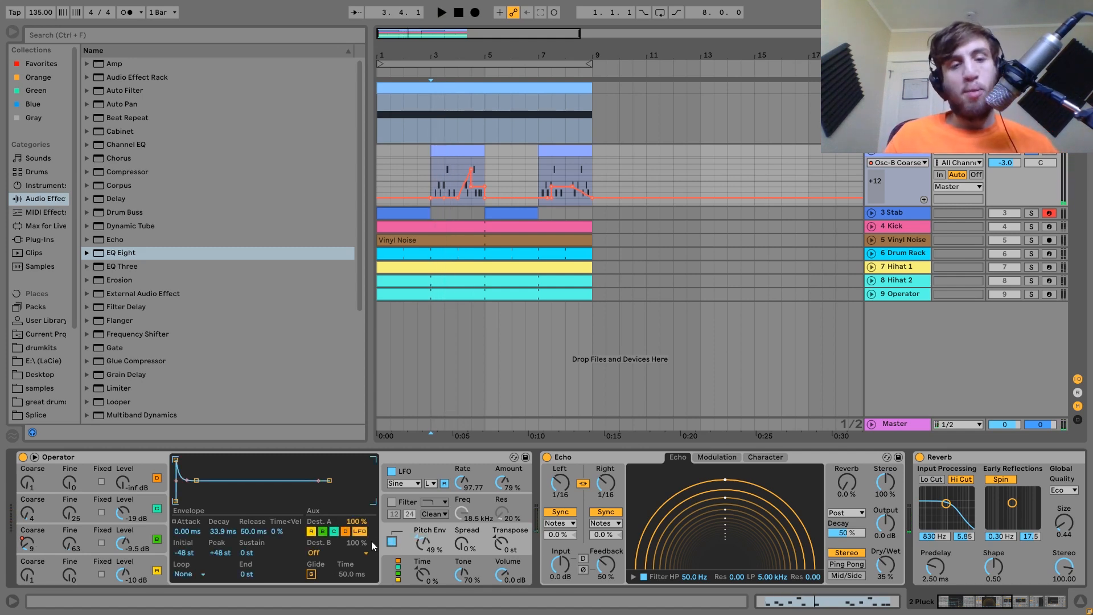
# Examine the Pluck track's Echo settings and audition the delayed pluck from bar 3
pyautogui.hscroll(4, 387, 532)
pyautogui.hscroll(5, 371, 540)
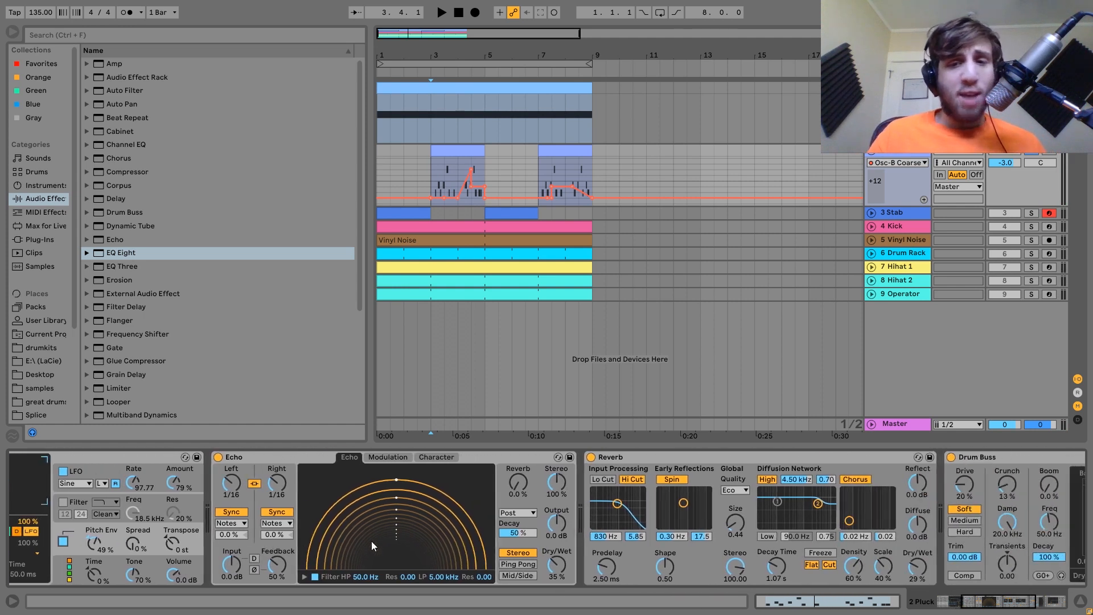
pyautogui.press('space')
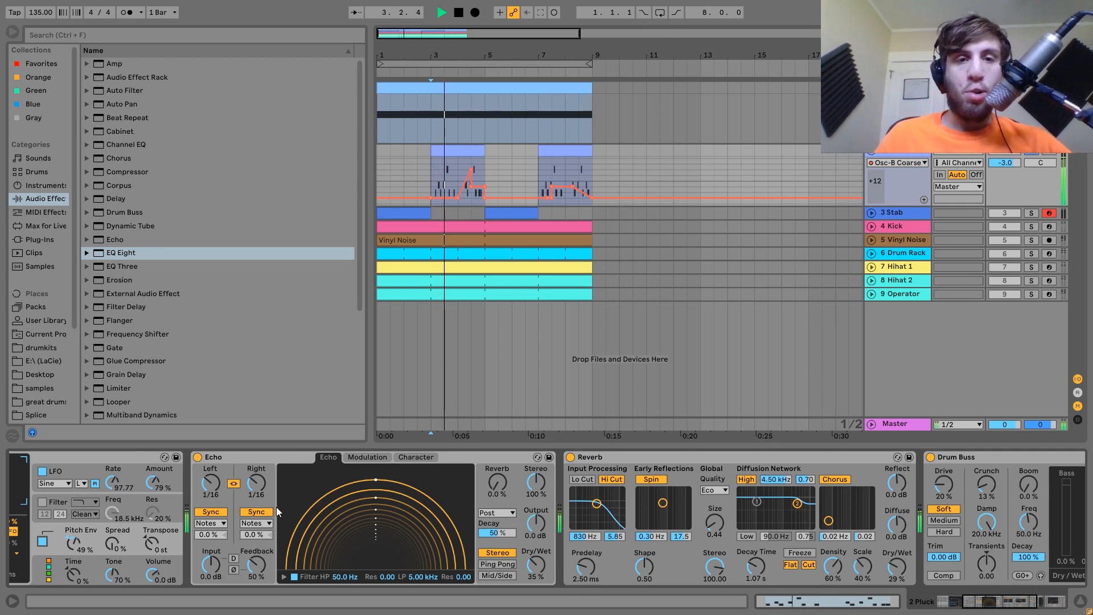
pyautogui.press('space')
pyautogui.press('space')
pyautogui.press('space')
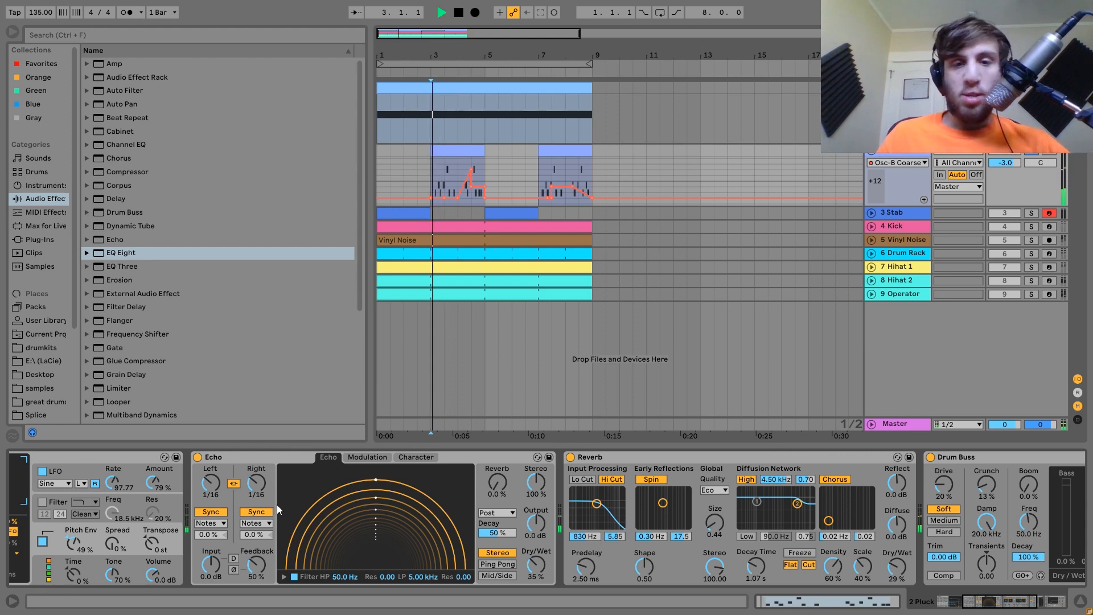
pyautogui.press('space')
# Audition the pluck again and examine its Reverb, Drum Buss and Auto Filter settings
pyautogui.hscroll(3, 397, 521)
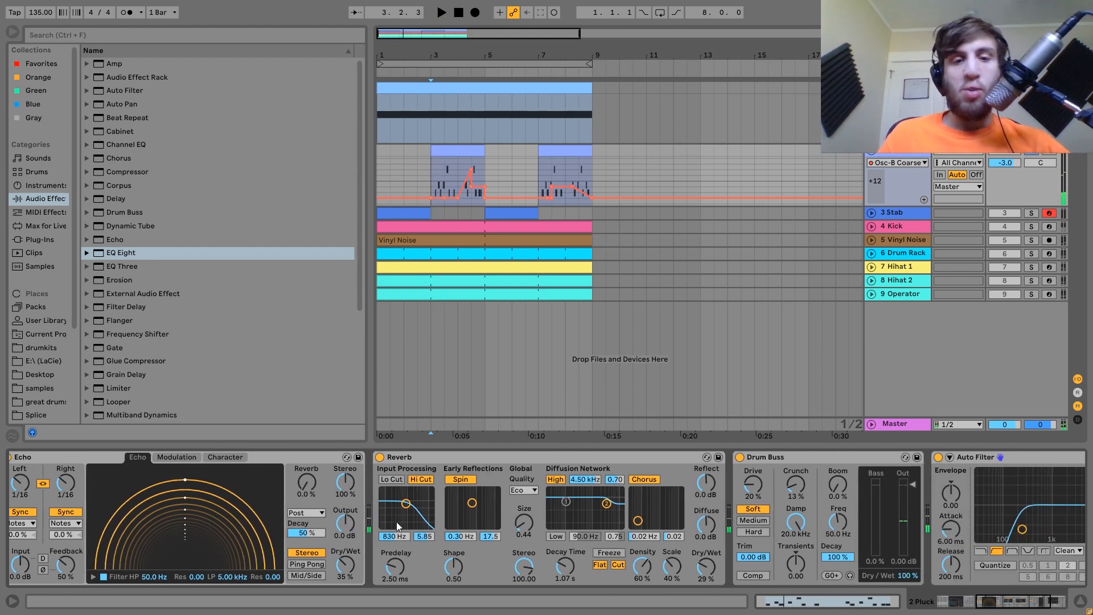
pyautogui.hscroll(2, 396, 522)
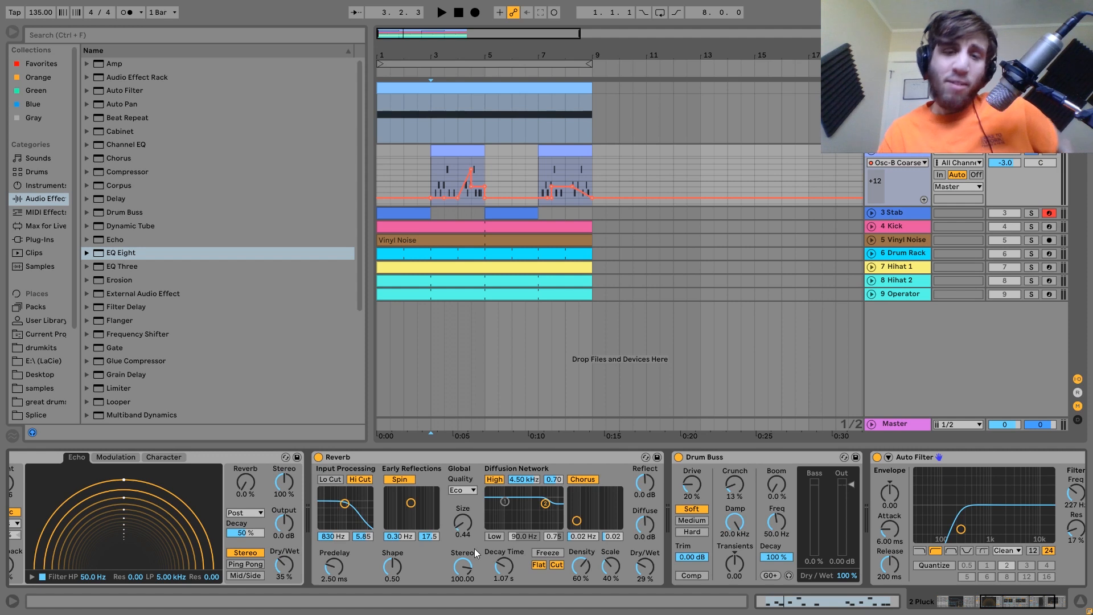
pyautogui.press('space')
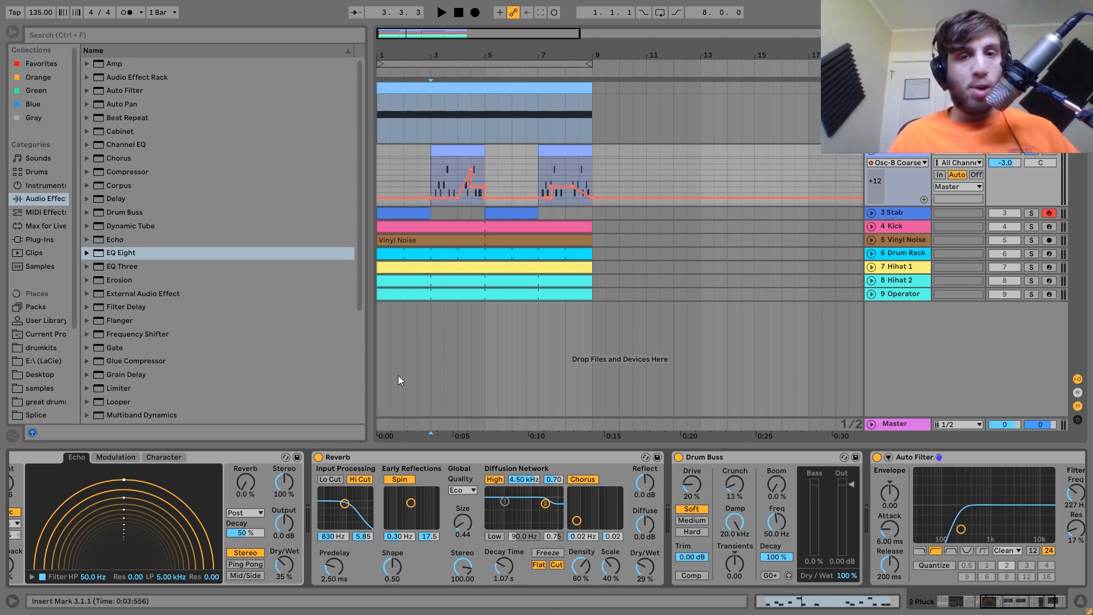
pyautogui.scroll(-3, 634, 467)
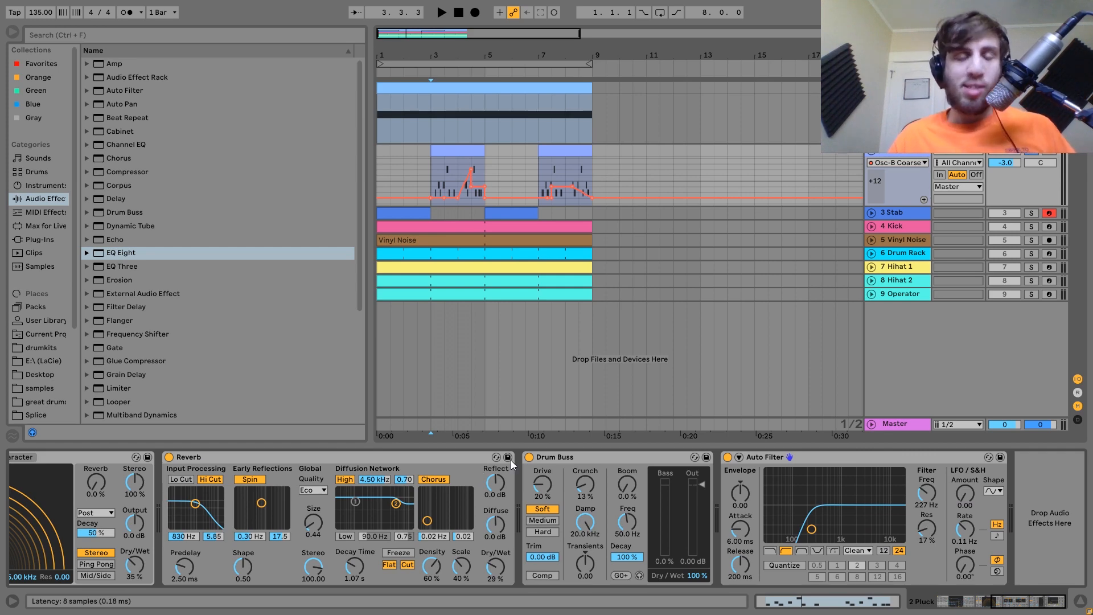
pyautogui.scroll(3, 510, 460)
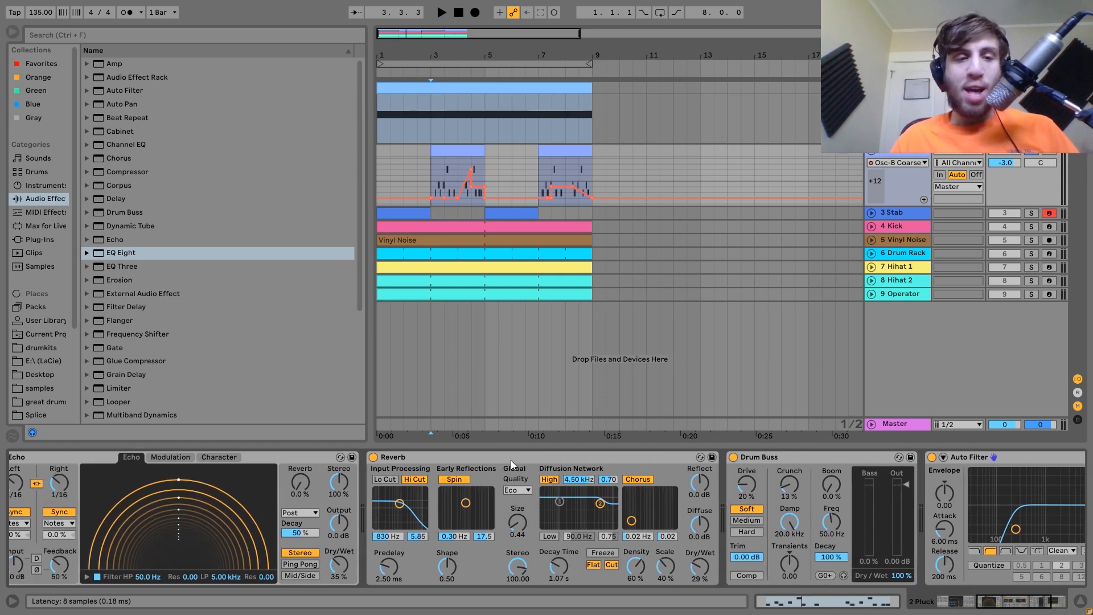
pyautogui.scroll(-3, 721, 480)
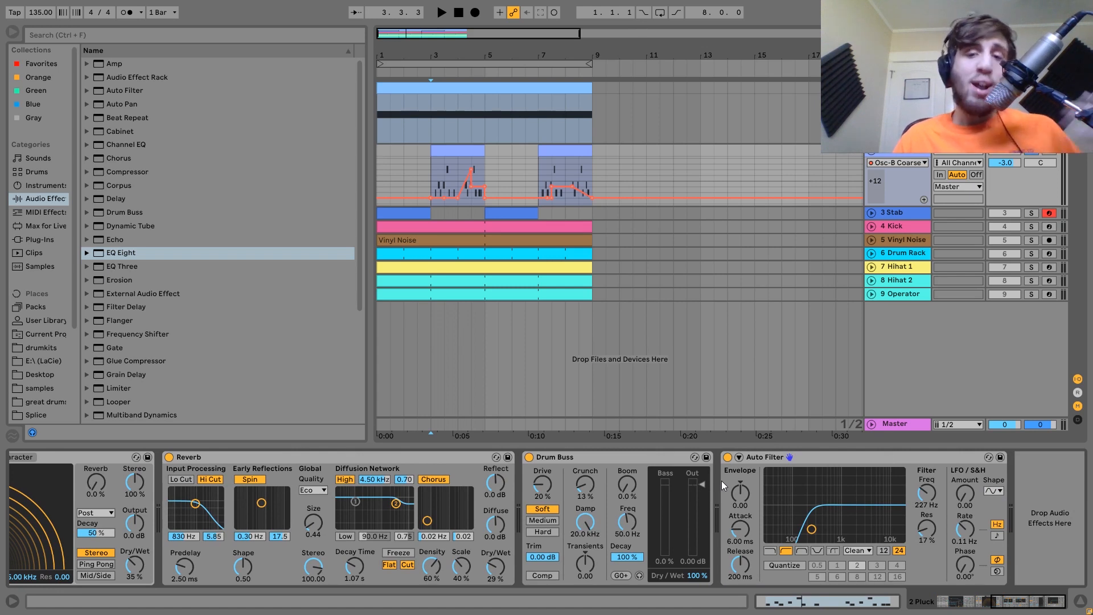
pyautogui.click(792, 458)
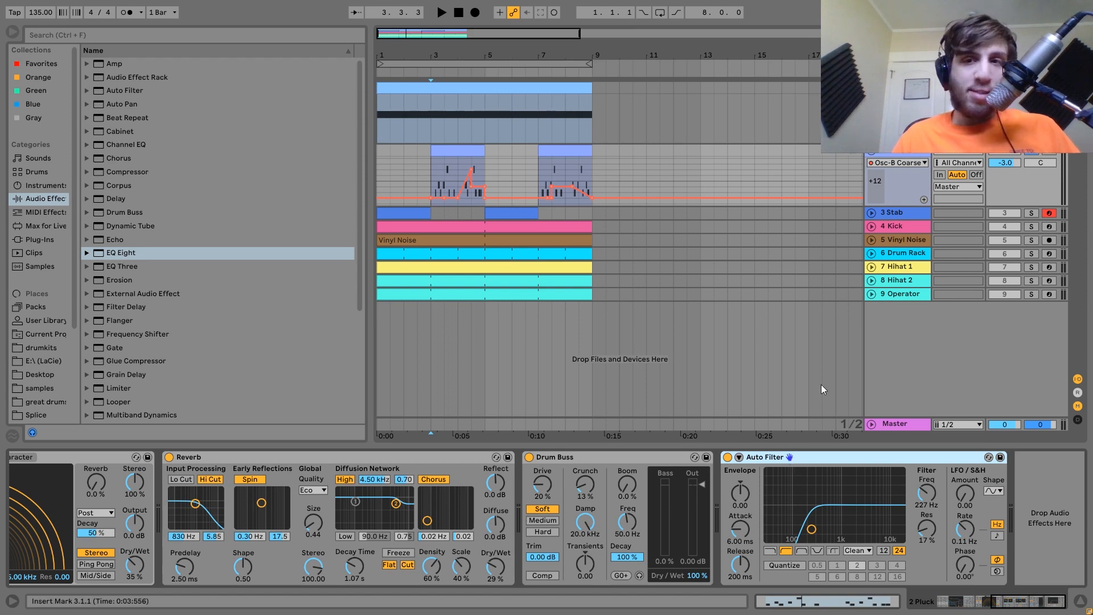
# Solo and unfold the Stab track, and play its first clip from bar 1
pyautogui.click(1032, 214)
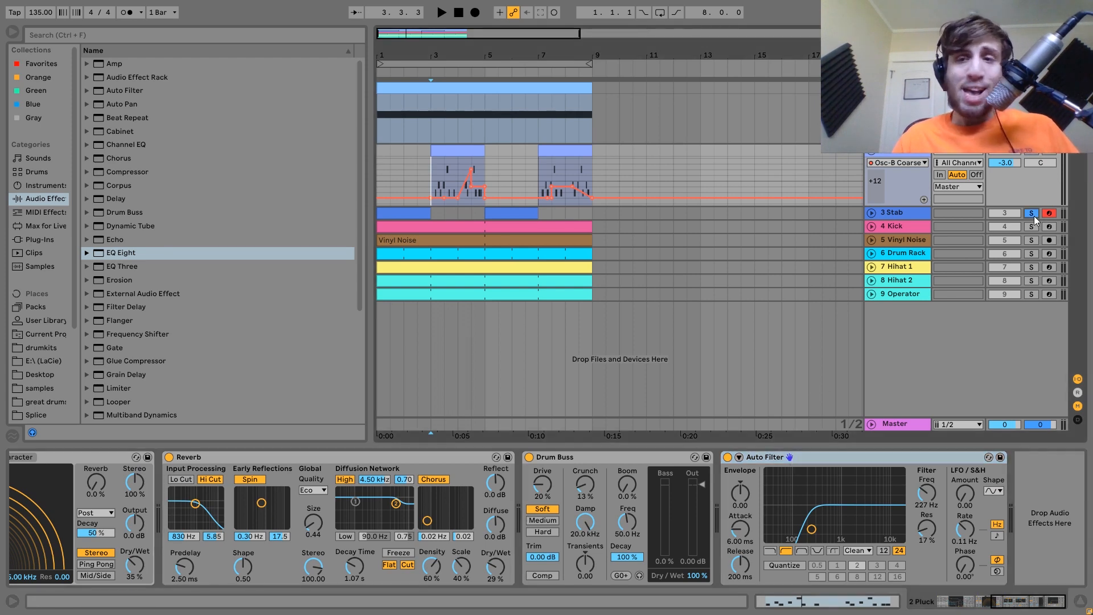
pyautogui.click(879, 214)
pyautogui.click(871, 213)
pyautogui.click(387, 226)
pyautogui.press('space')
# Look over the Stab track's synth modulation matrix, Echo and Reverb during playback, and stop it
pyautogui.scroll(10, 425, 492)
pyautogui.scroll(5, 425, 493)
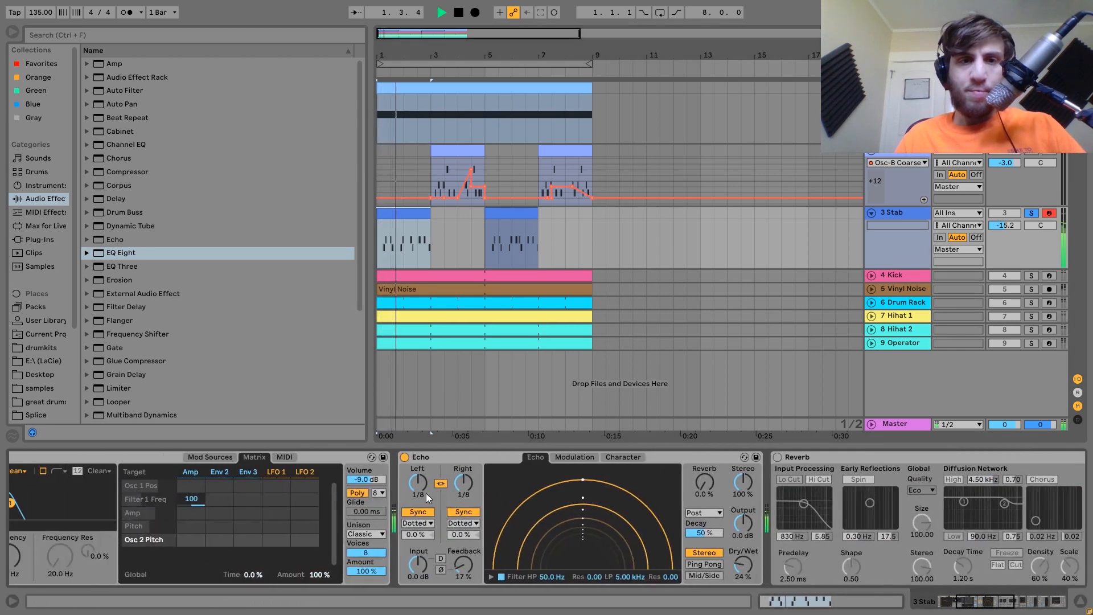
pyautogui.scroll(2, 440, 462)
pyautogui.press('space')
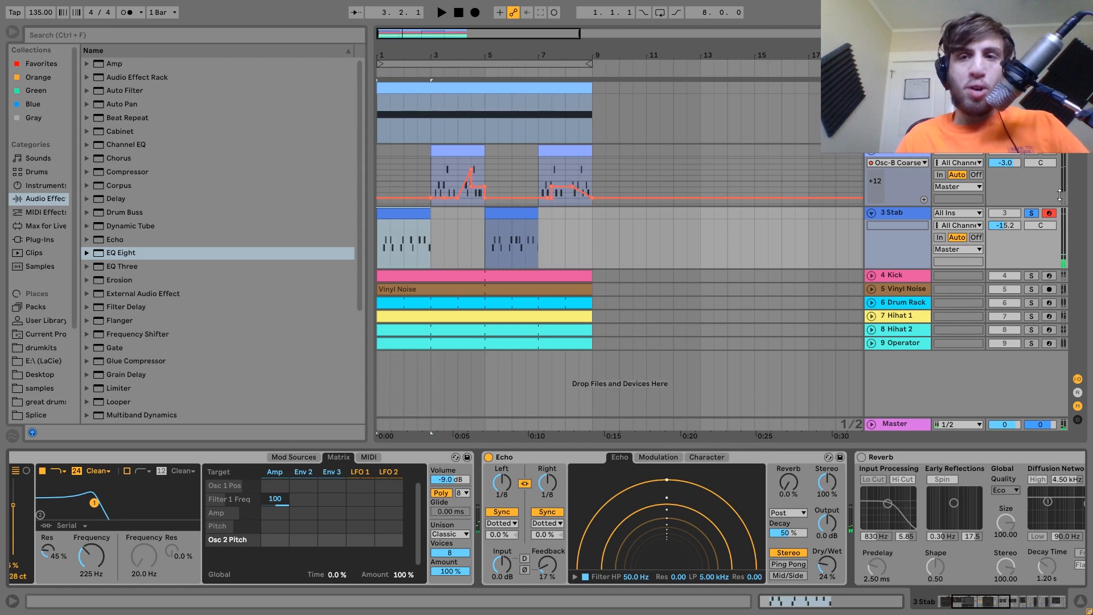
# Open the Stab track's first clip to examine its notes, and play it from bar 1
pyautogui.doubleClick(406, 235)
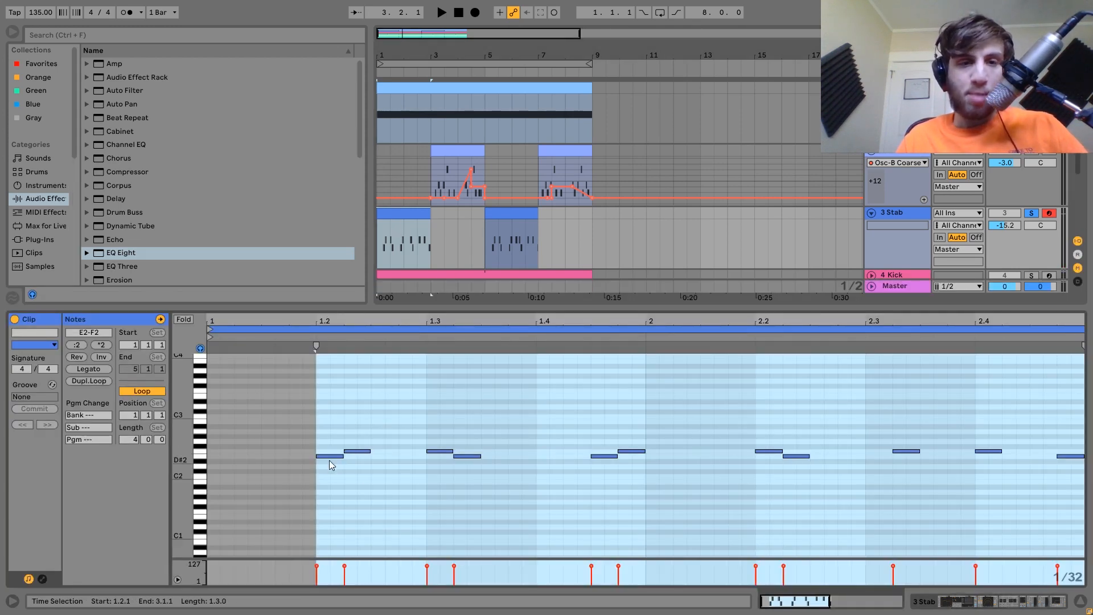
pyautogui.click(350, 453)
pyautogui.press('space')
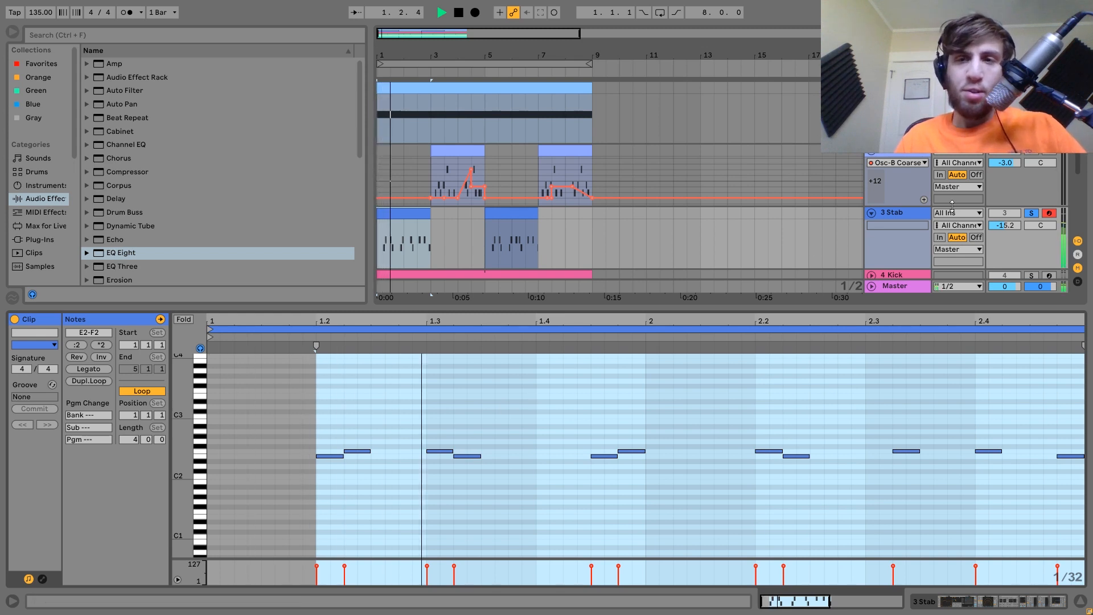
# Delete the switched-off Reverb following the Stab's Echo, and play the loop from bar 1 with the Stab unsoloed
pyautogui.click(900, 214)
pyautogui.press('space')
pyautogui.click(1029, 213)
pyautogui.press('space')
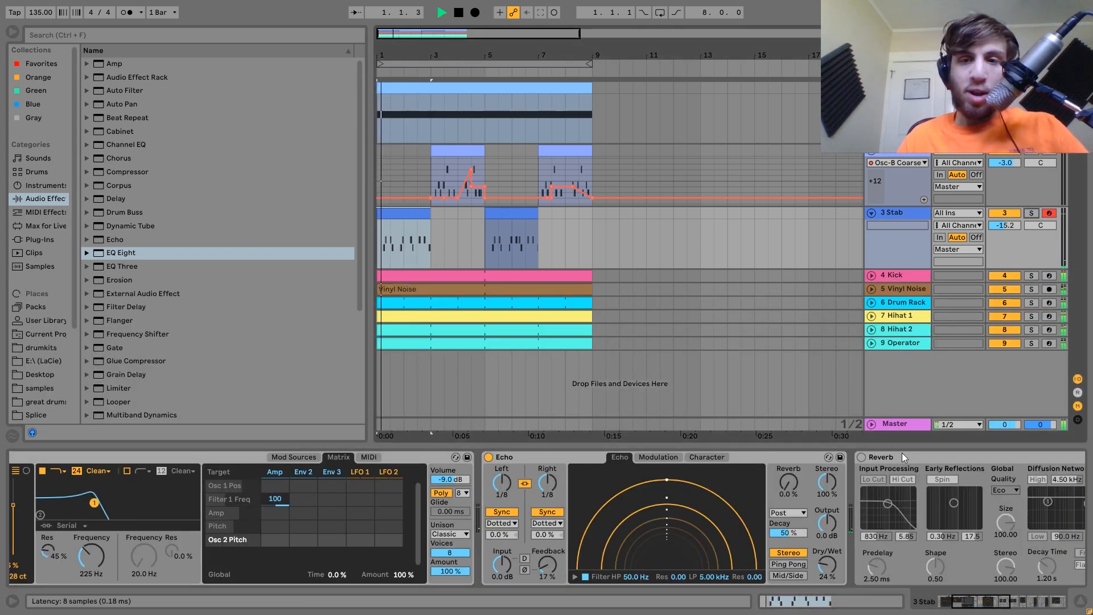
pyautogui.hscroll(3, 902, 453)
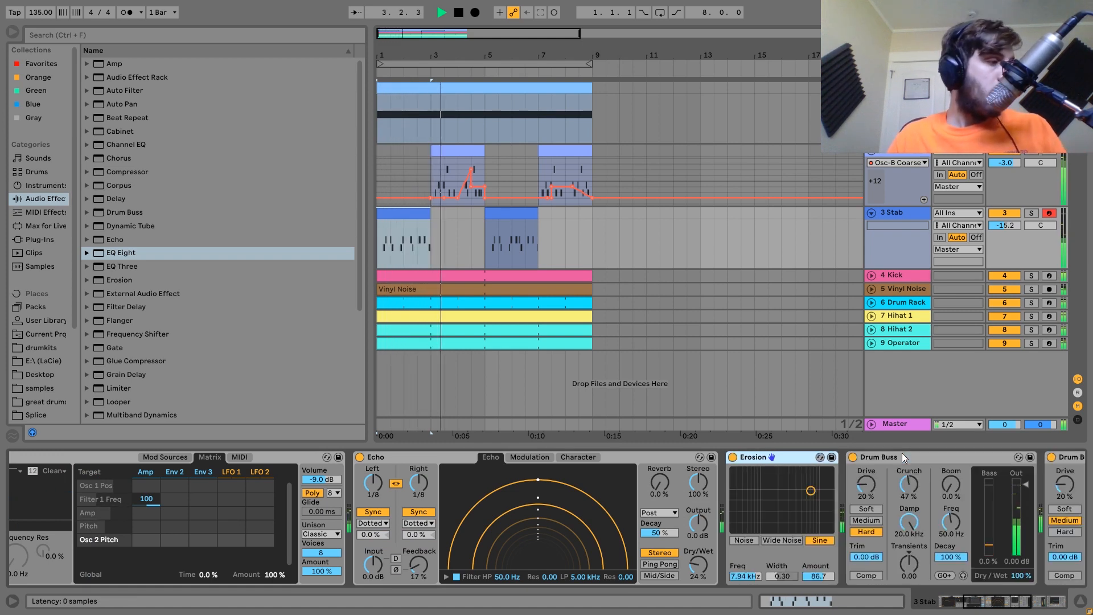
pyautogui.press('space')
pyautogui.press('space')
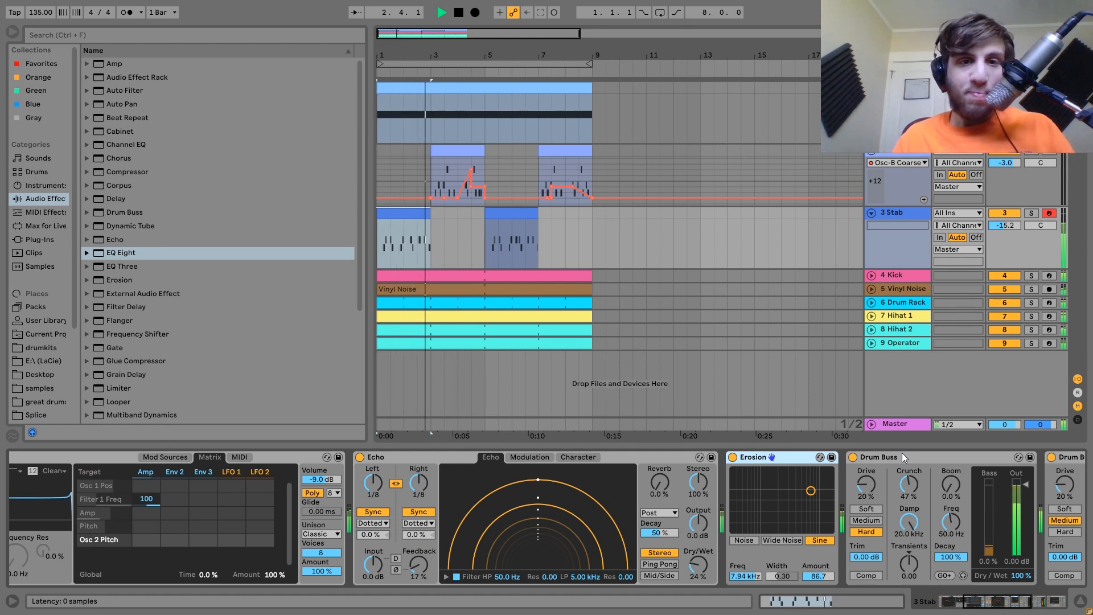
pyautogui.press('space')
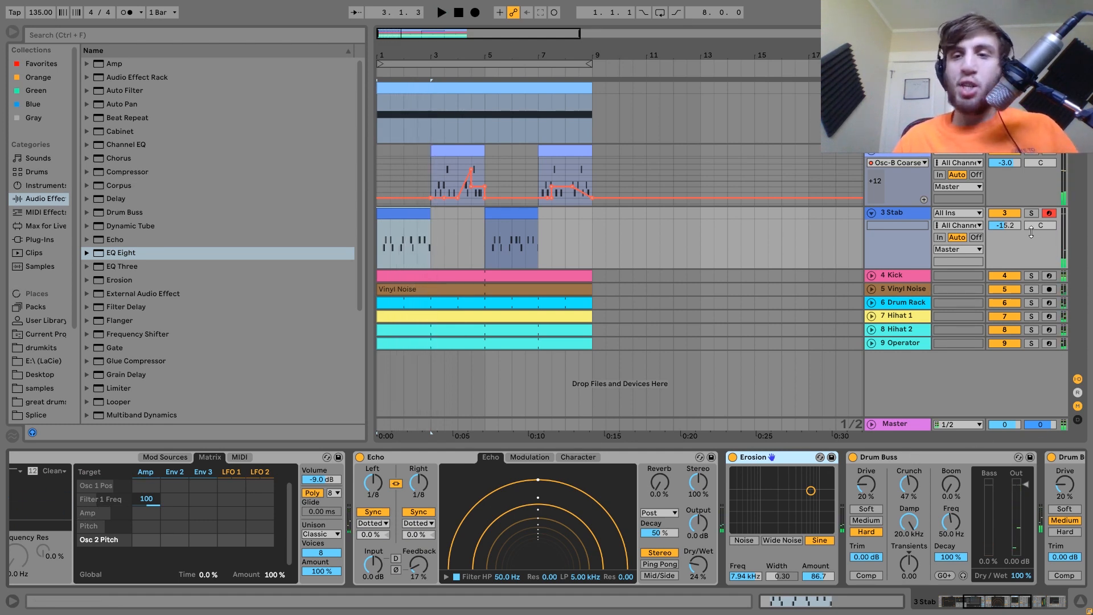
# Solo the Stab track again and compare the Osc 1 and Osc 2 settings of its Wavetable synth
pyautogui.click(1031, 213)
pyautogui.hscroll(-5, 299, 510)
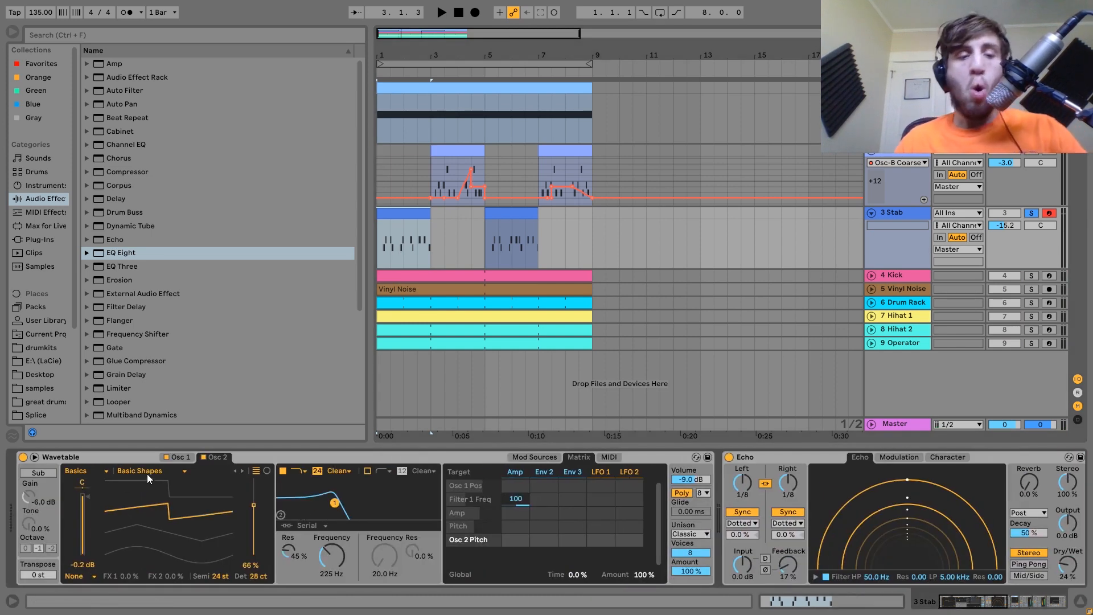
pyautogui.click(177, 458)
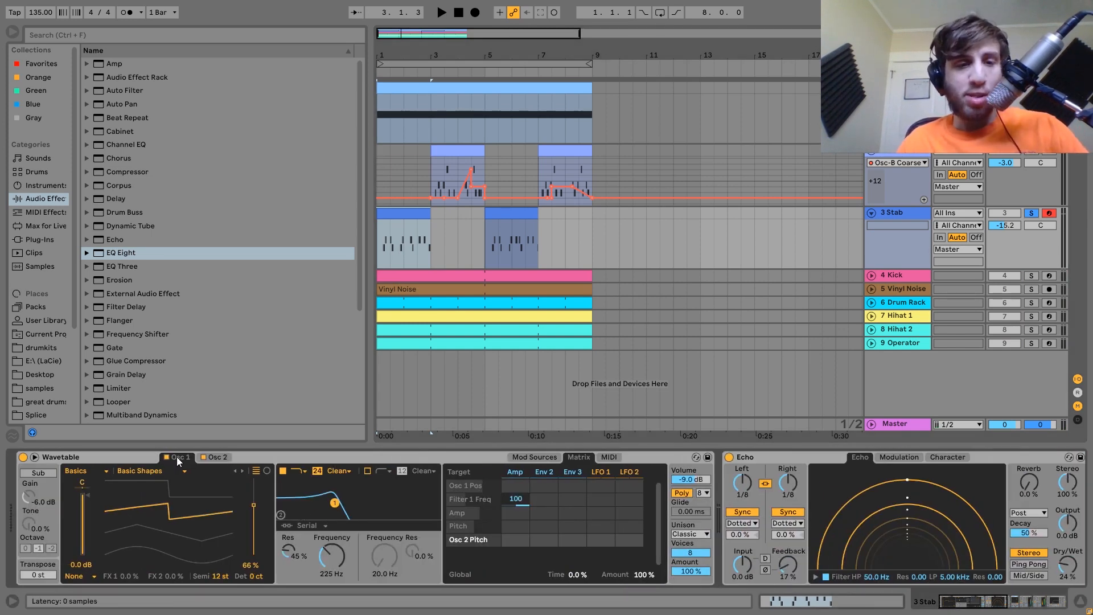
pyautogui.click(216, 457)
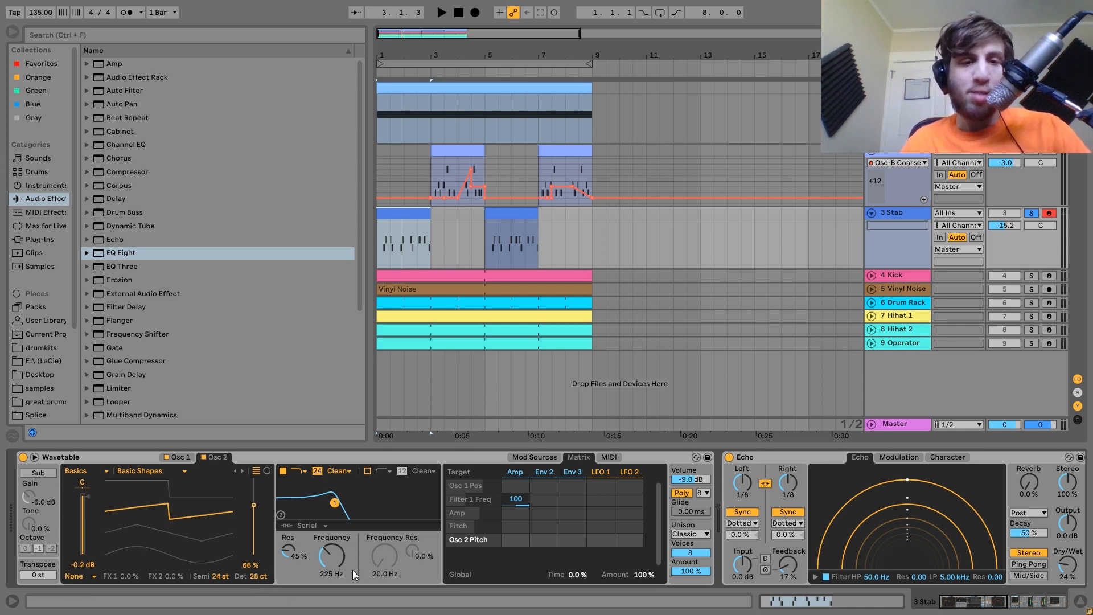
# Audition the soloed Stab and examine its Wavetable amp envelope and modulation matrix
pyautogui.press('space')
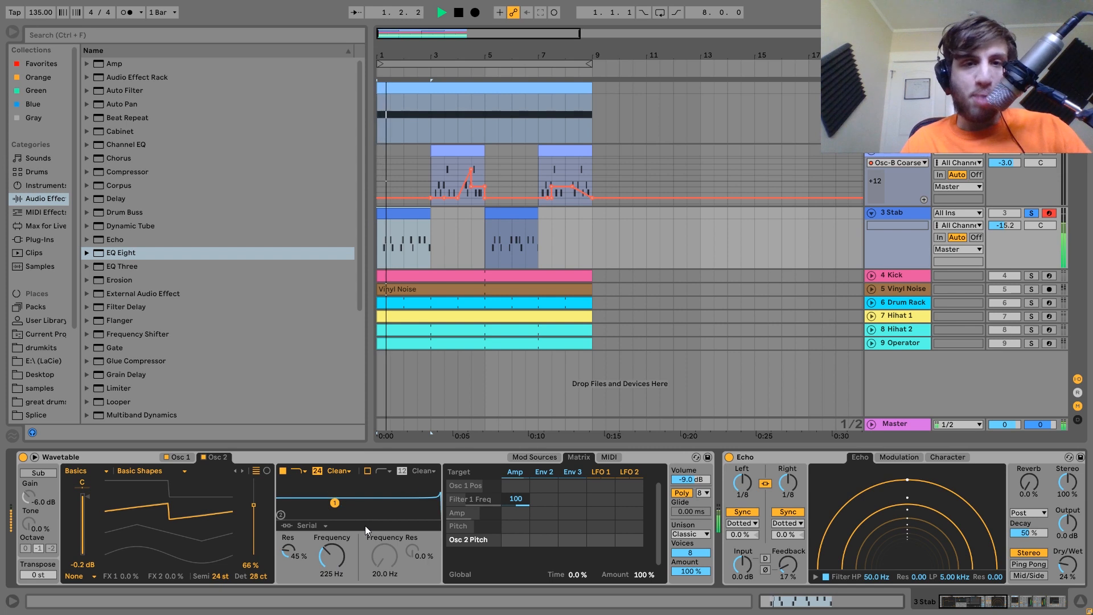
pyautogui.press('space')
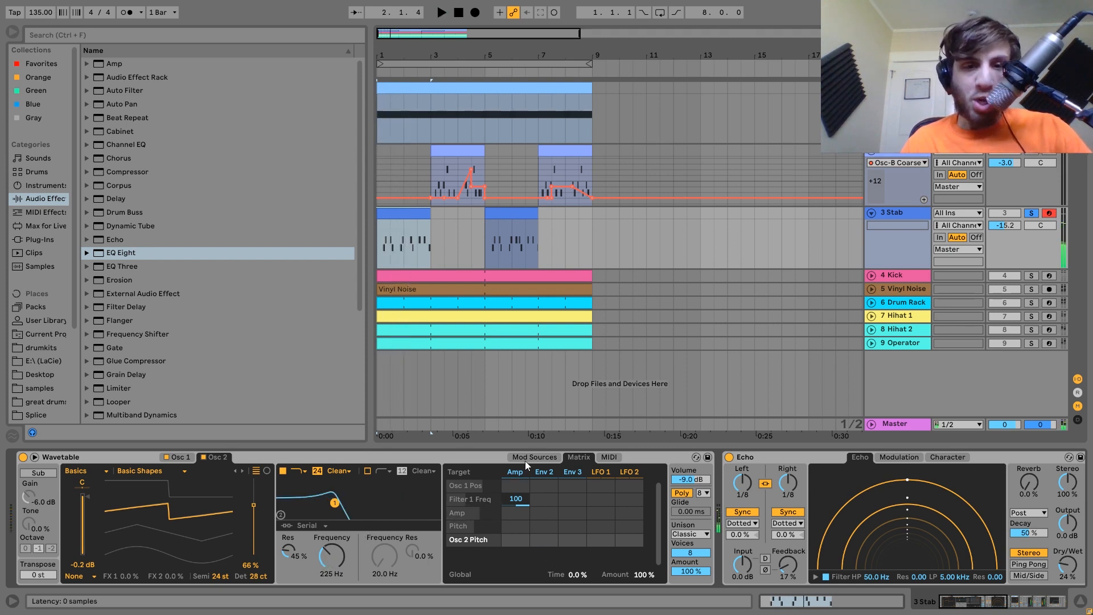
pyautogui.click(524, 455)
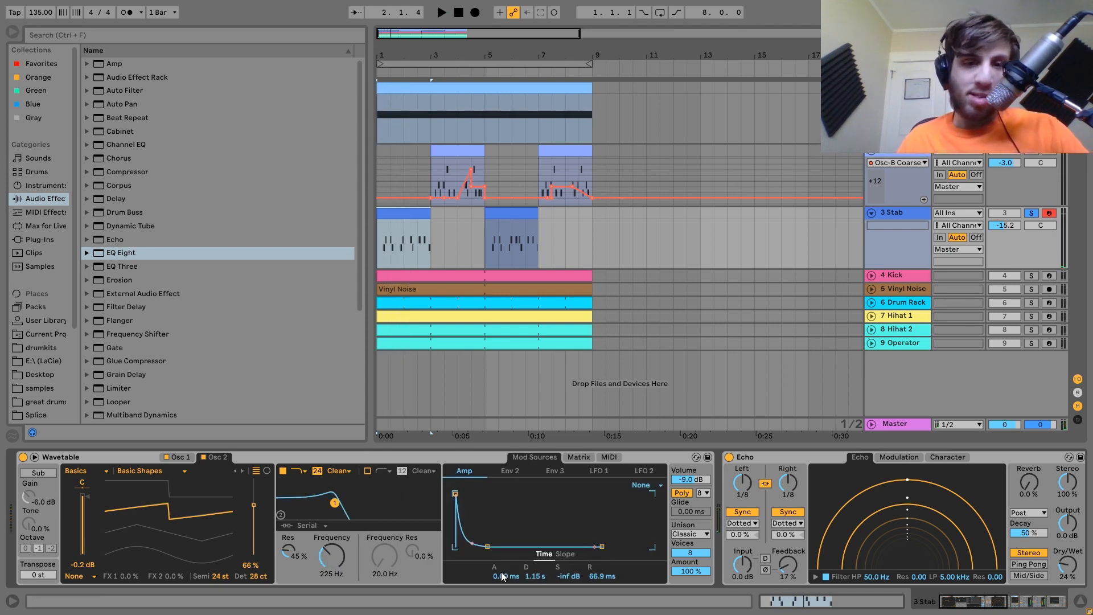
pyautogui.click(568, 456)
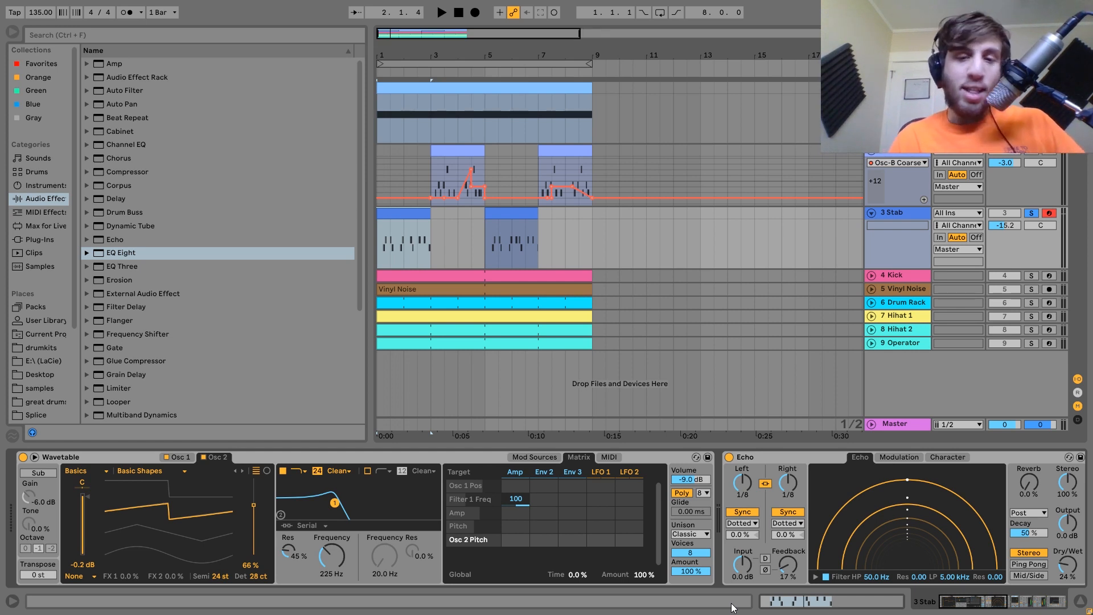
# Set the Stab's Wavetable unison mode to None and audition the sound from bar 1
pyautogui.click(685, 535)
pyautogui.click(679, 459)
pyautogui.press('space')
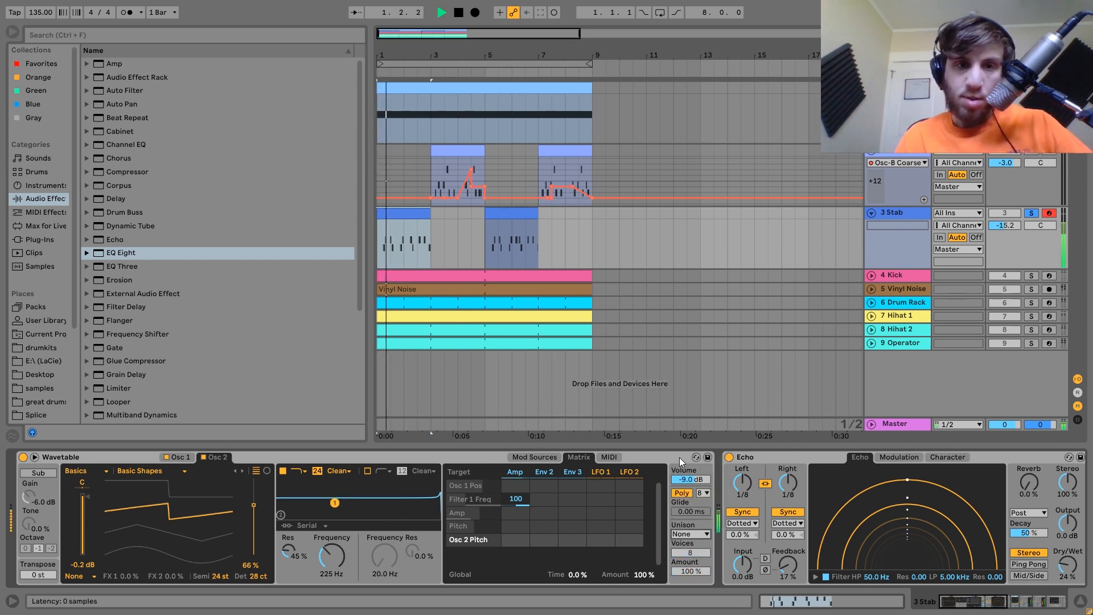
pyautogui.press('space')
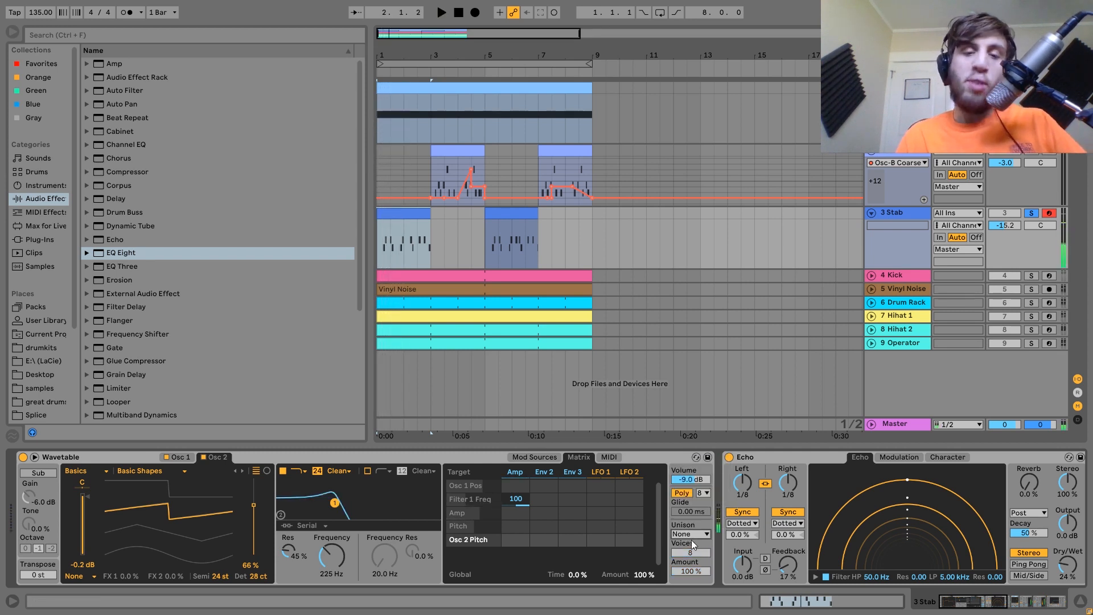
# Undo the unison change on the Stab's Wavetable and audition the sound with Classic unison
pyautogui.press('space')
pyautogui.hotkey('ctrl', 'z')
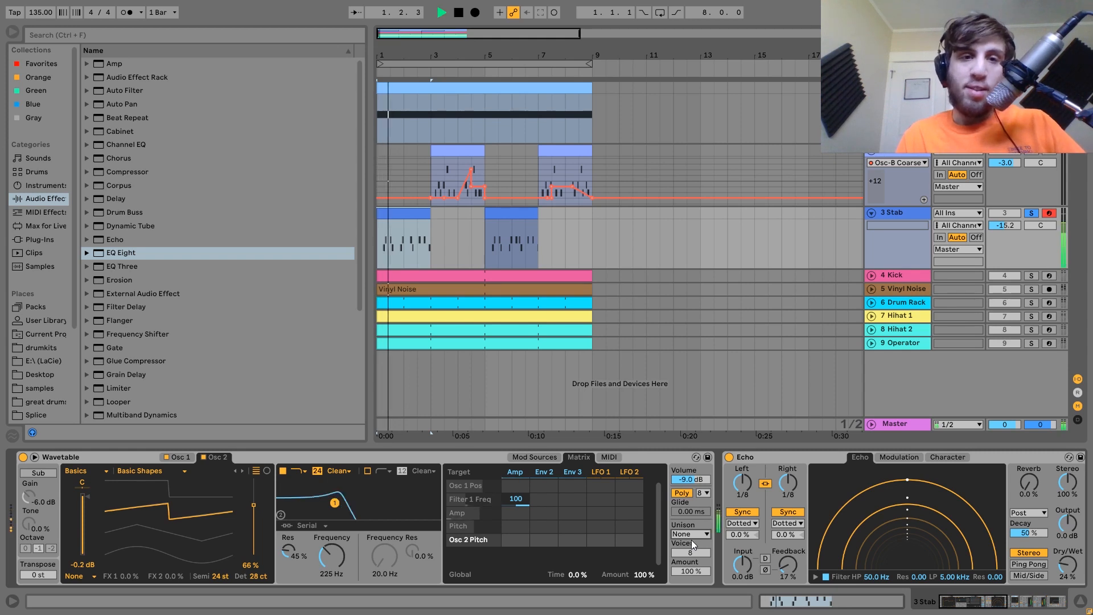
pyautogui.press('space')
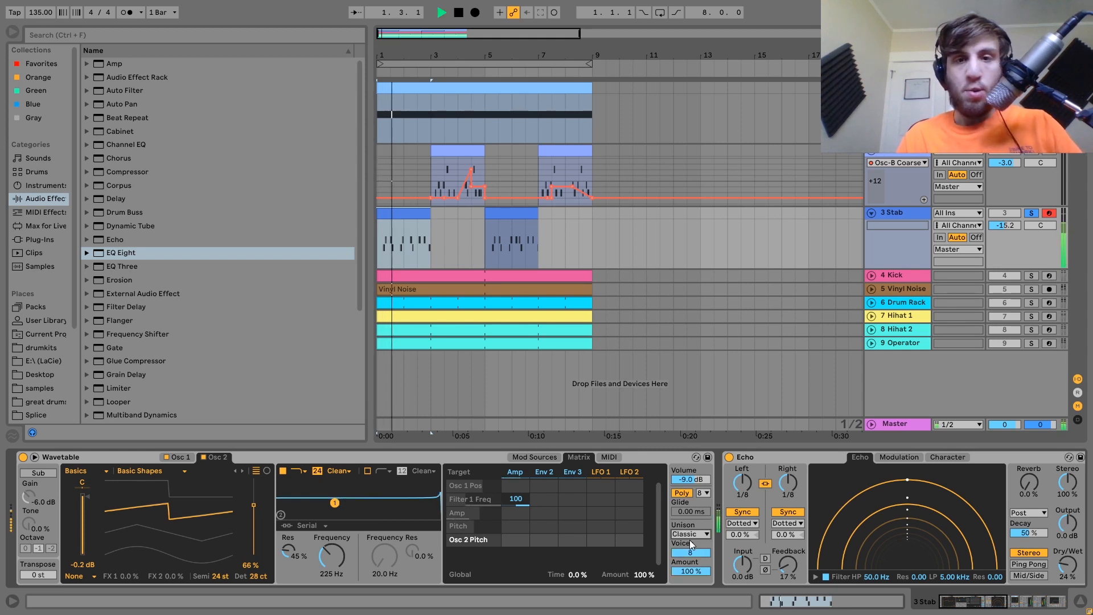
pyautogui.press('space')
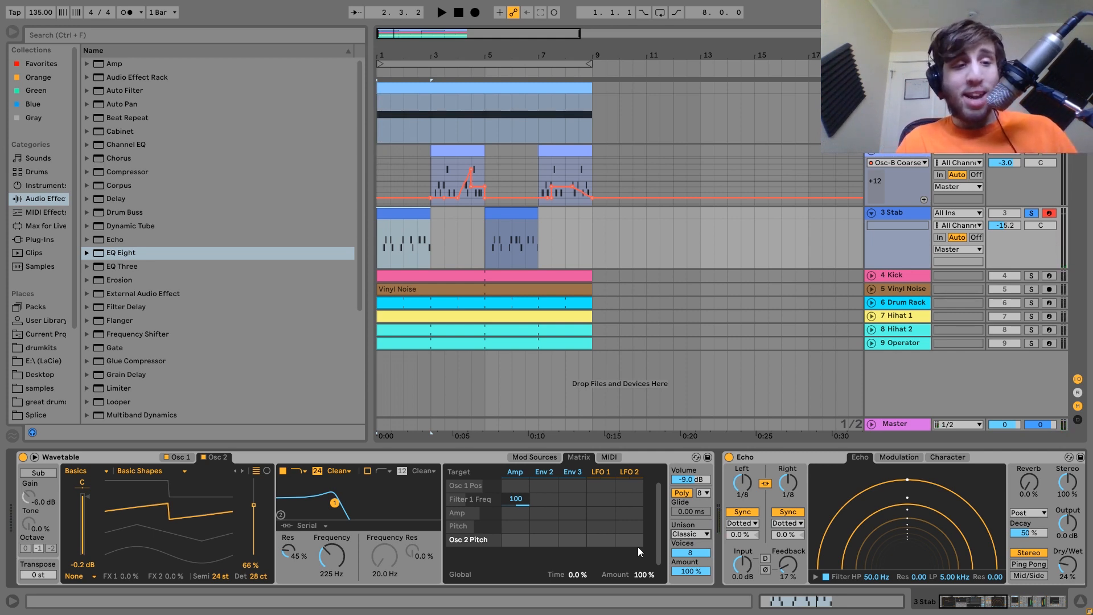
# Switch off the Stab's Erosion effect and audition the soloed track from bar 1
pyautogui.scroll(-5, 850, 499)
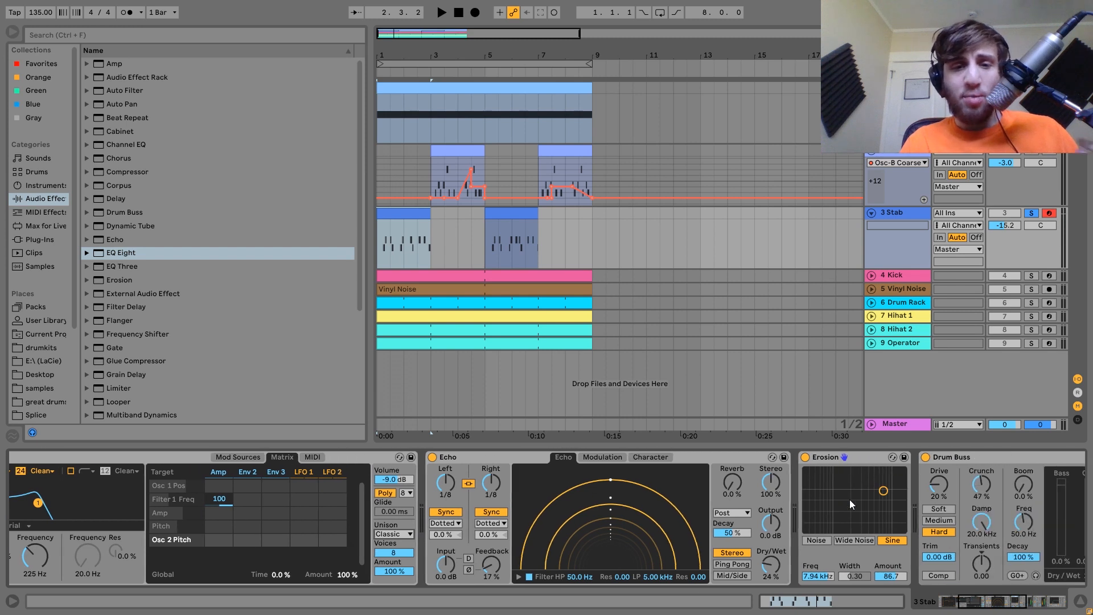
pyautogui.click(479, 458)
pyautogui.scroll(-2, 479, 457)
pyautogui.scroll(-3, 479, 457)
pyautogui.click(510, 457)
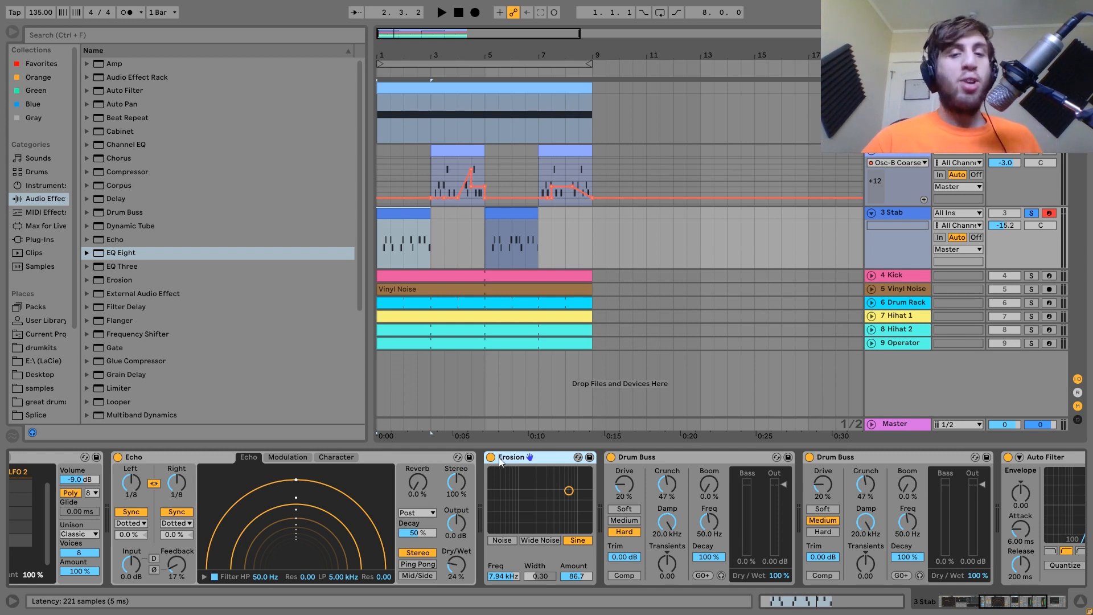
pyautogui.click(490, 458)
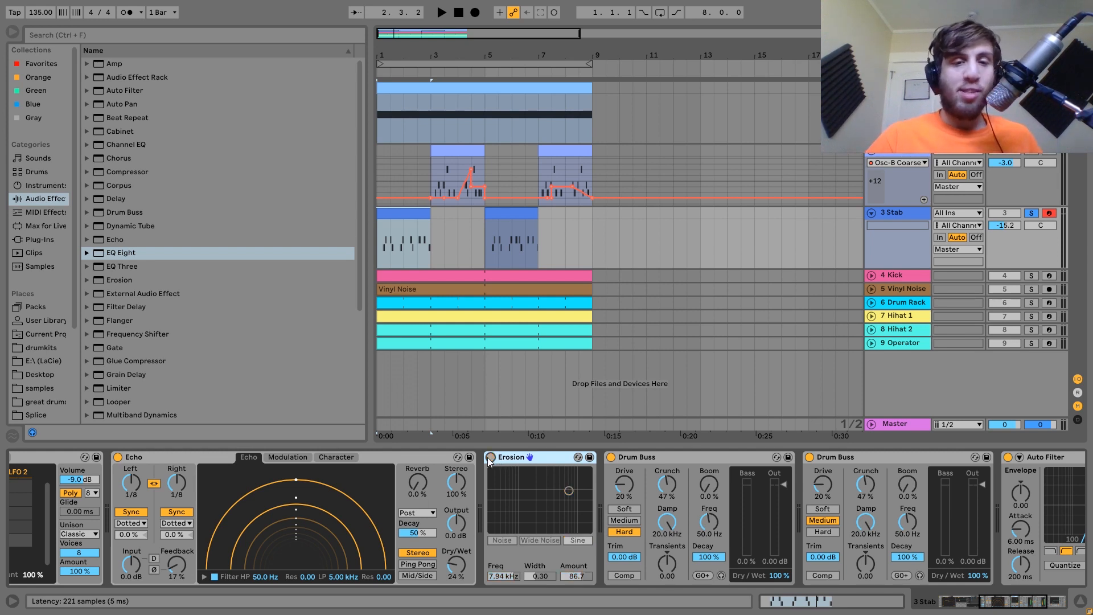
pyautogui.press('space')
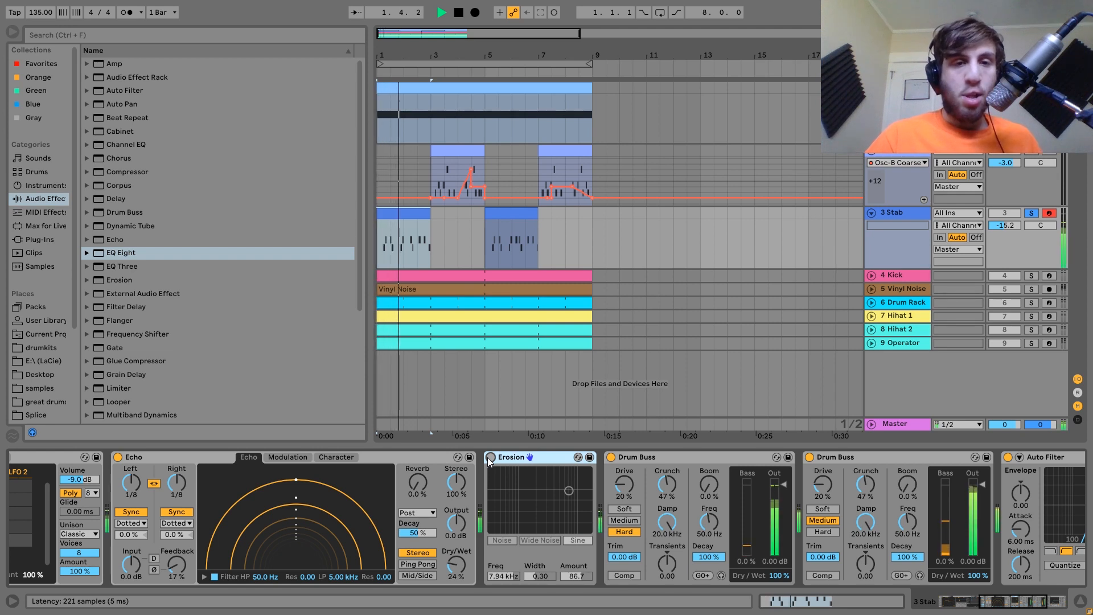
pyautogui.press('space')
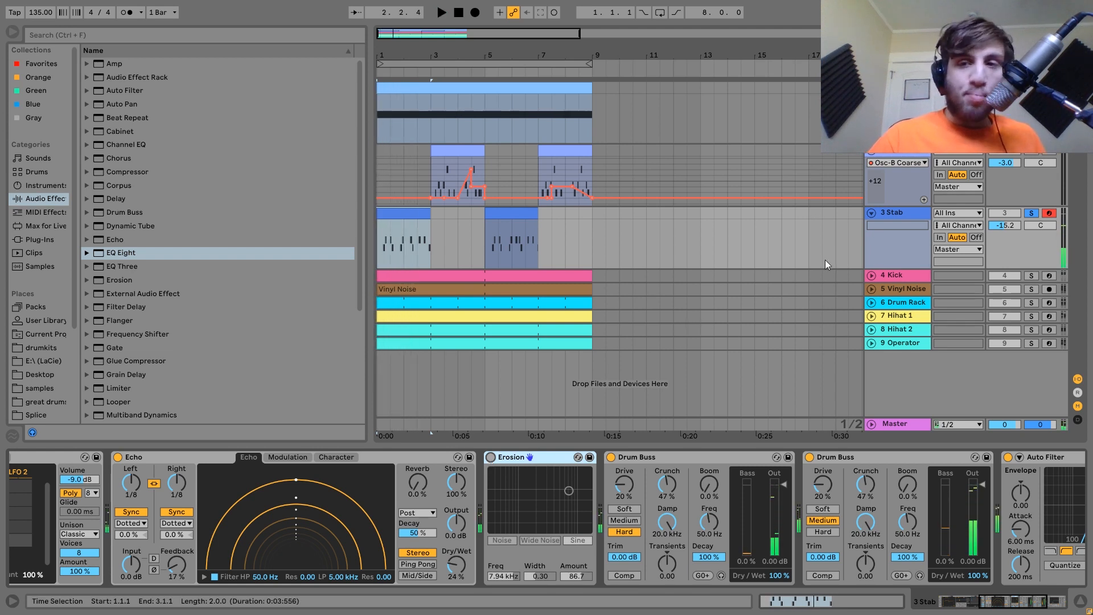
# Unsolo the Stab track and audition the full loop from bar 1 with Erosion bypassed
pyautogui.press('space')
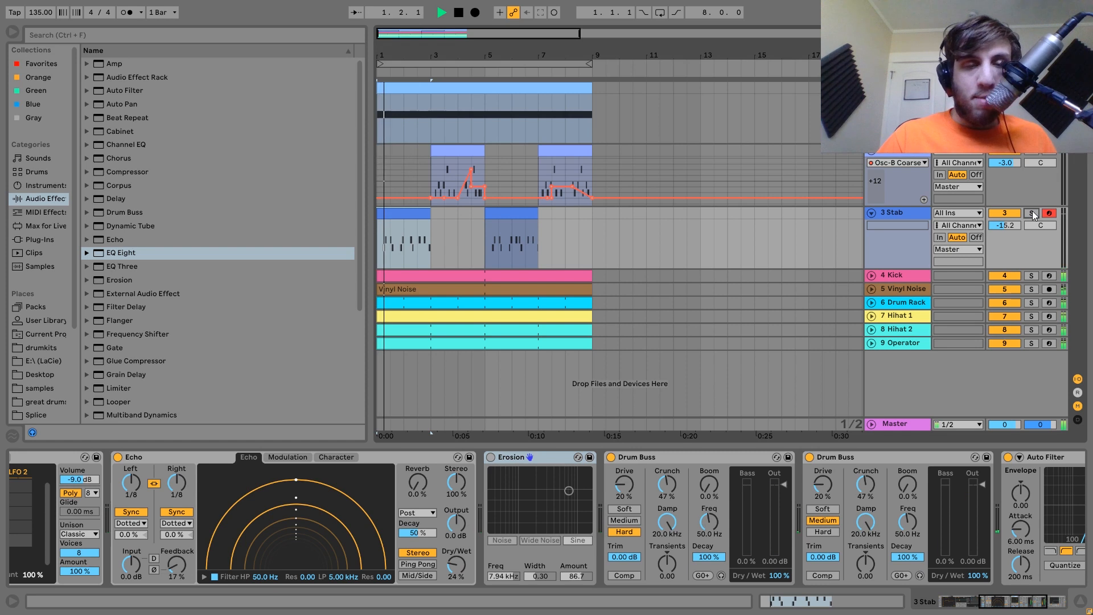
pyautogui.click(901, 217)
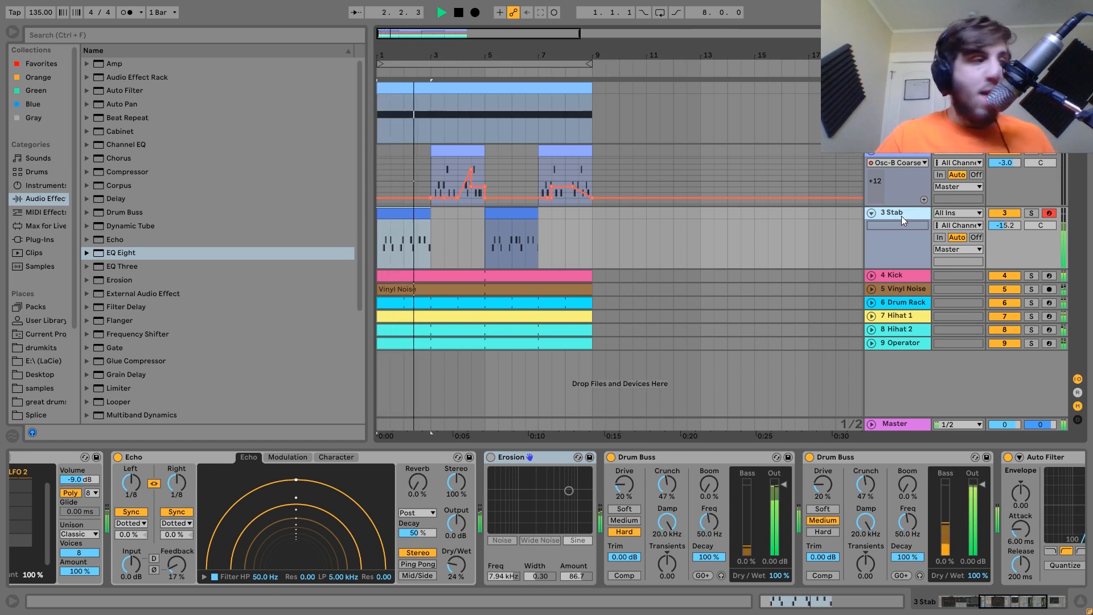
pyautogui.press('space')
pyautogui.press('space')
pyautogui.press('space')
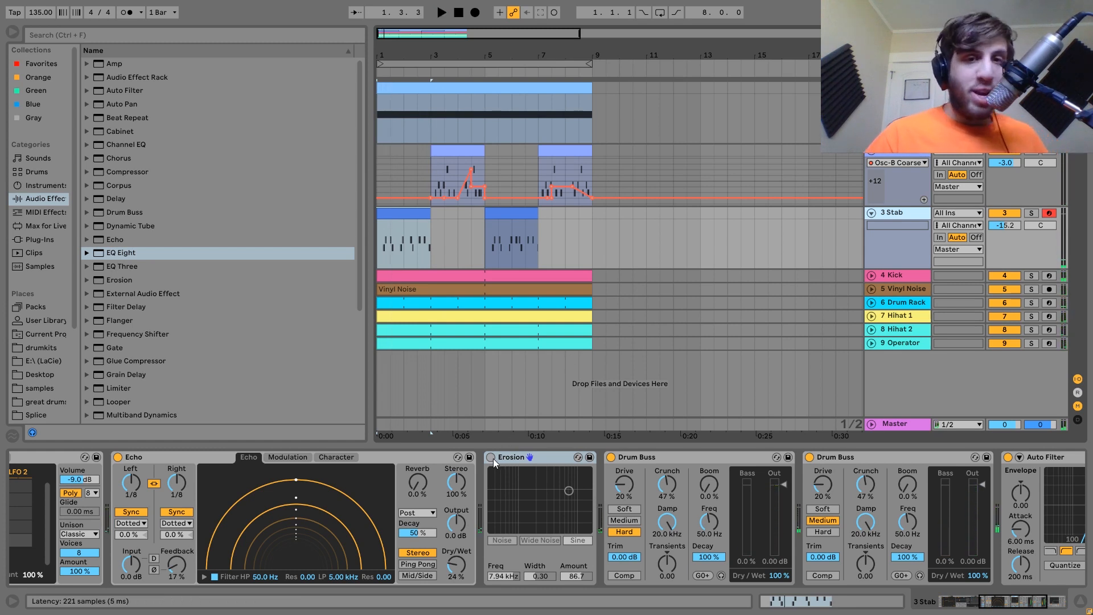
# Switch Erosion back on, and play the loop from bar 1, soloing the Stab track during playback
pyautogui.click(491, 457)
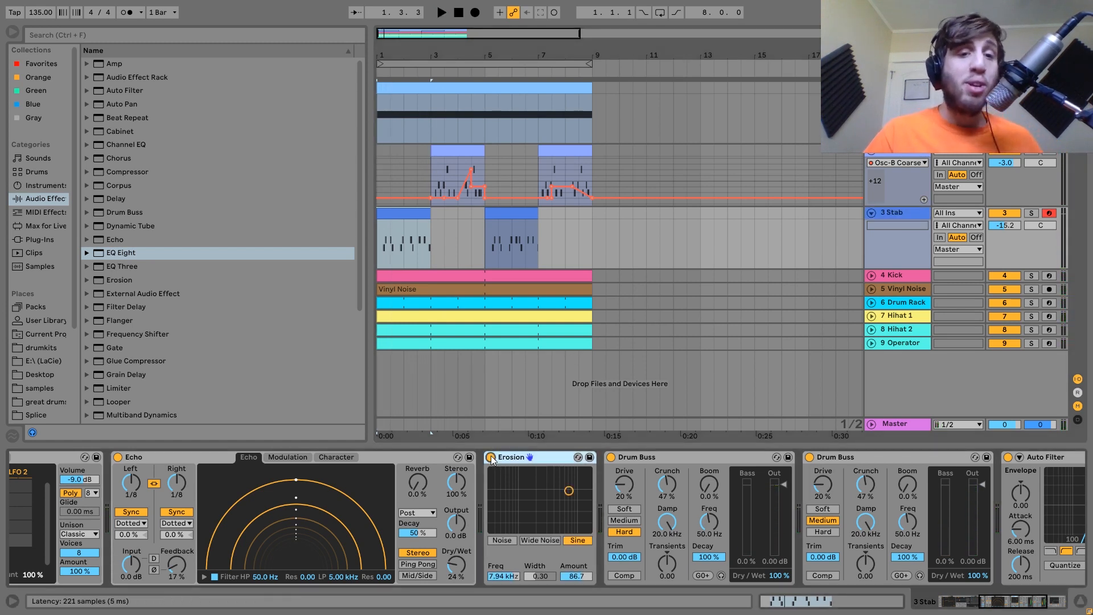
pyautogui.press('space')
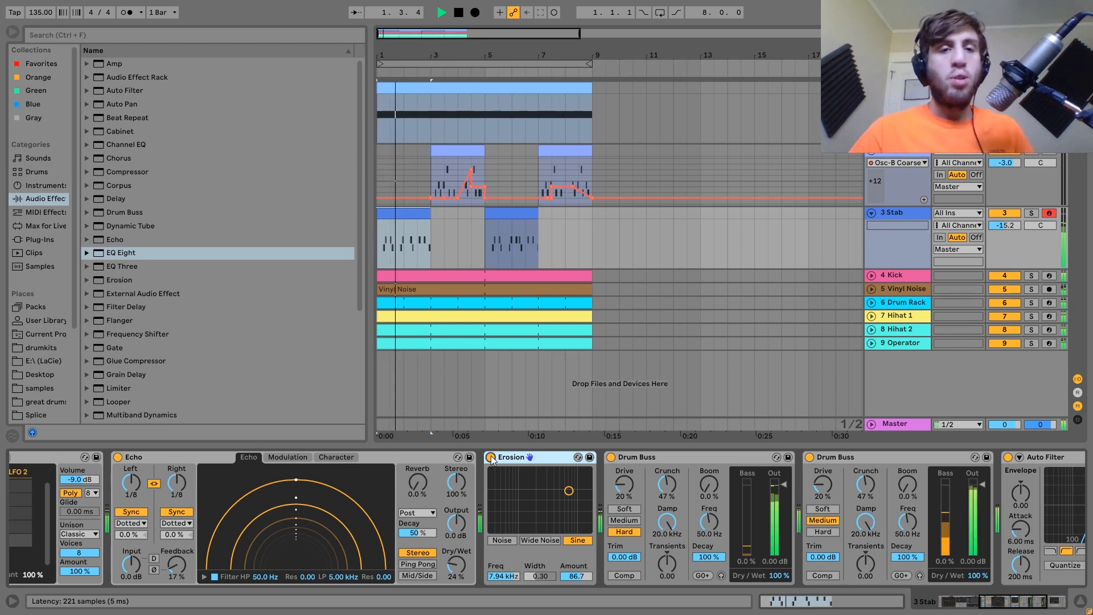
pyautogui.click(1036, 212)
pyautogui.press('space')
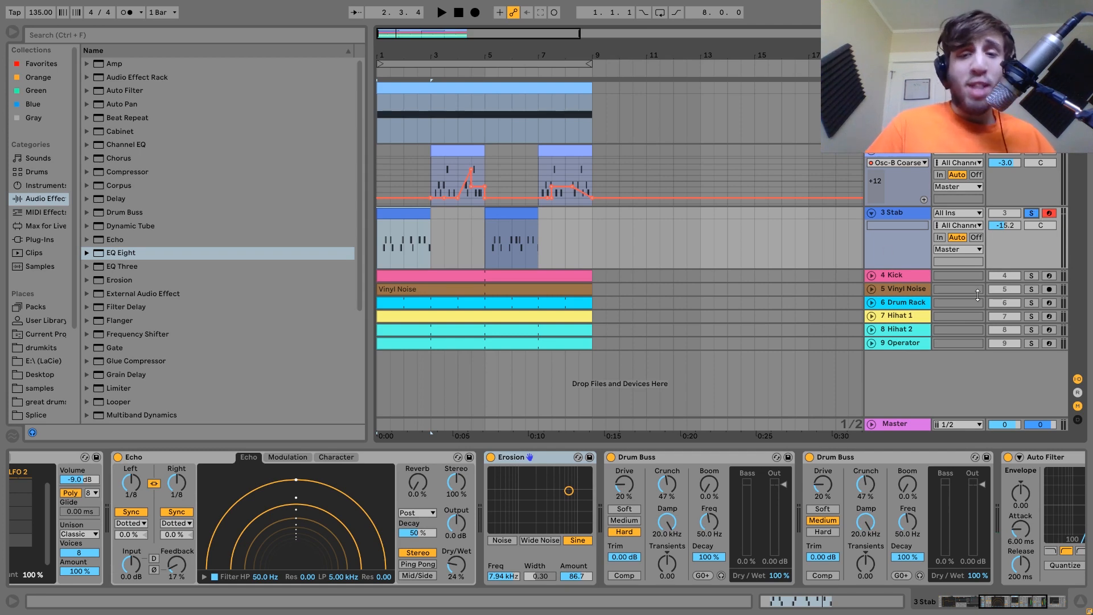
# Bypass both Drum Buss effects on the Stab track and audition it from bar 1
pyautogui.hscroll(5, 748, 504)
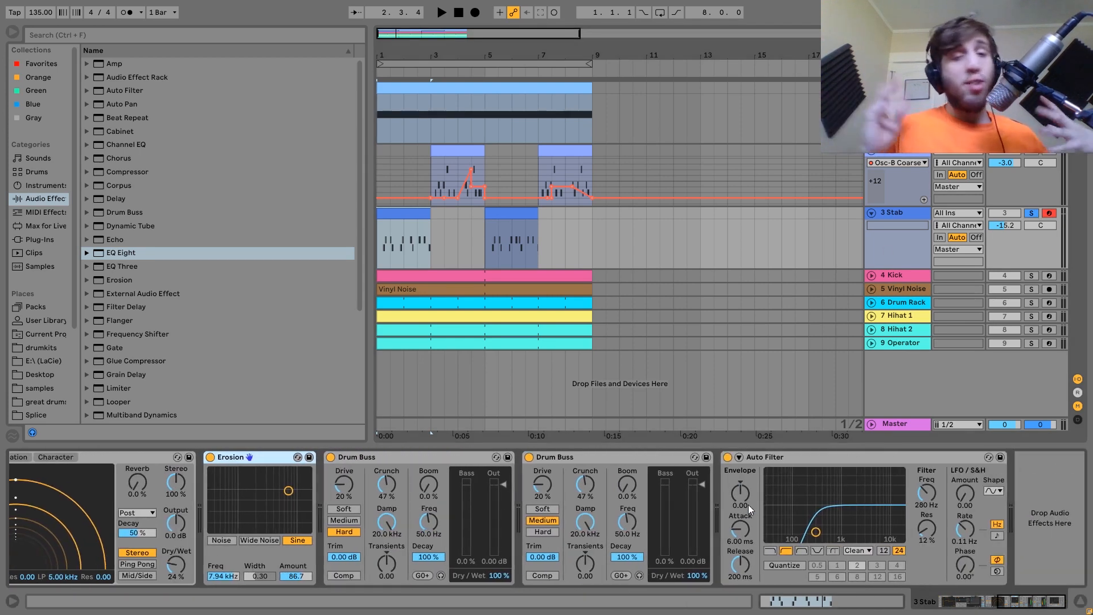
pyautogui.click(529, 457)
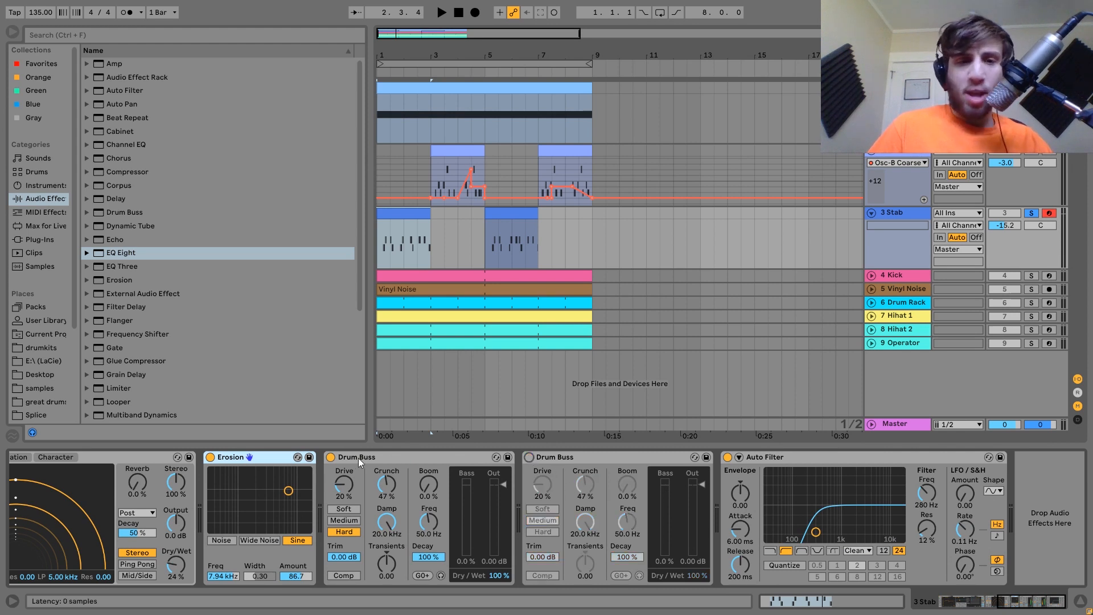
pyautogui.press('space')
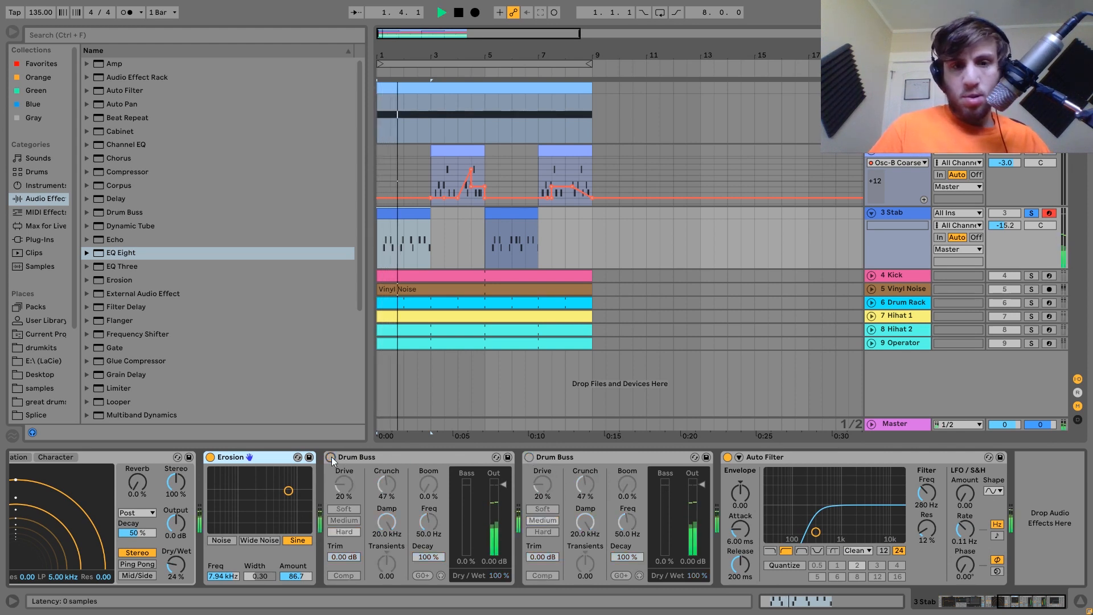
# Undo the bypassing of both Drum Buss effects and audition the Stab with them active
pyautogui.hotkey('ctrl', 'z')
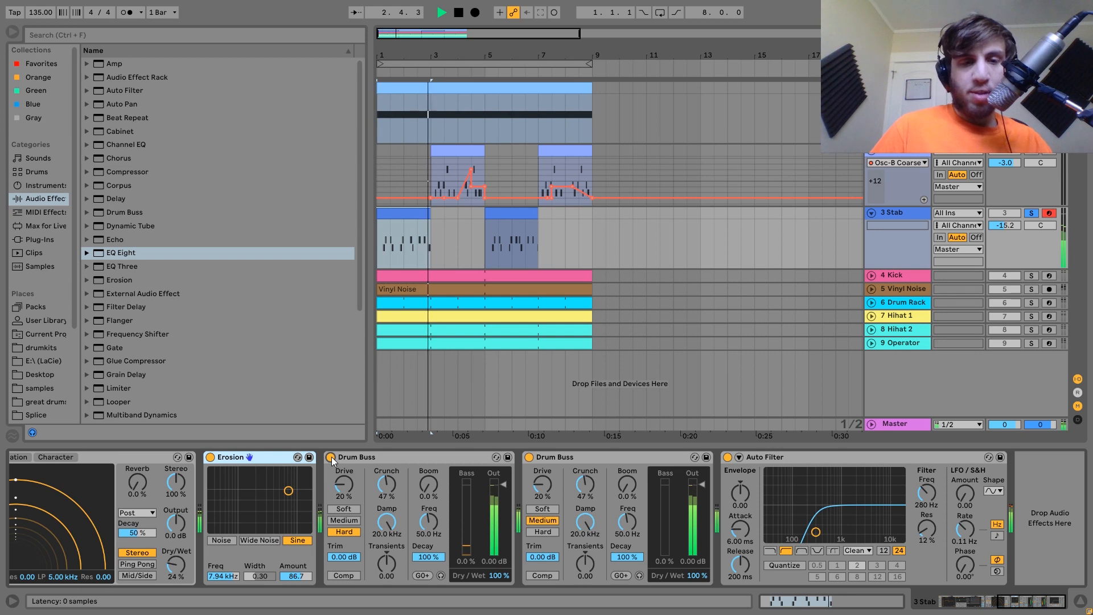
pyautogui.press('space')
pyautogui.press('space')
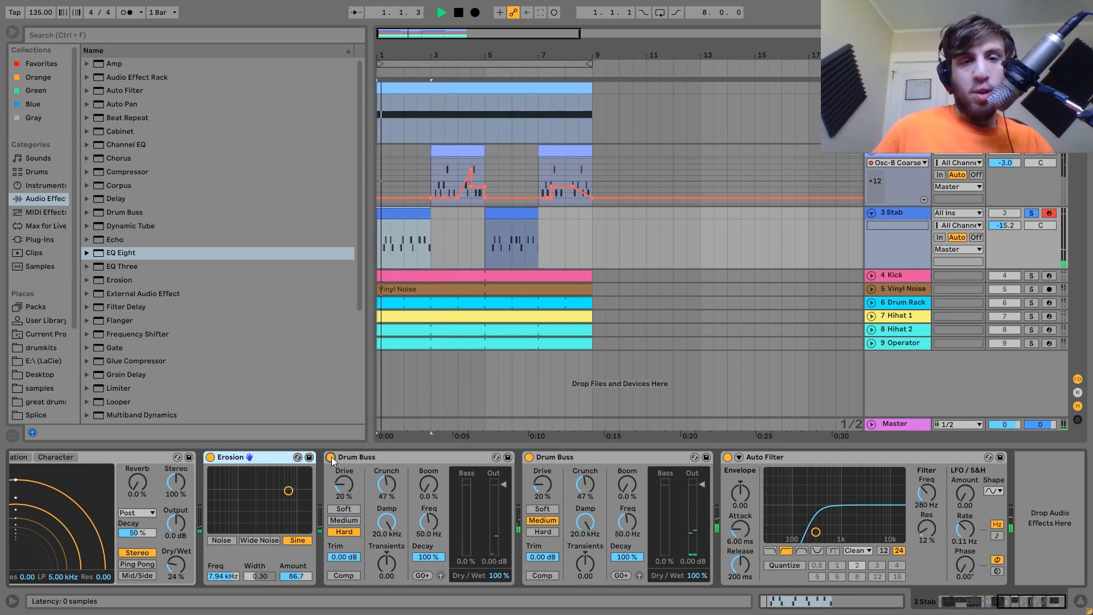
pyautogui.press('space')
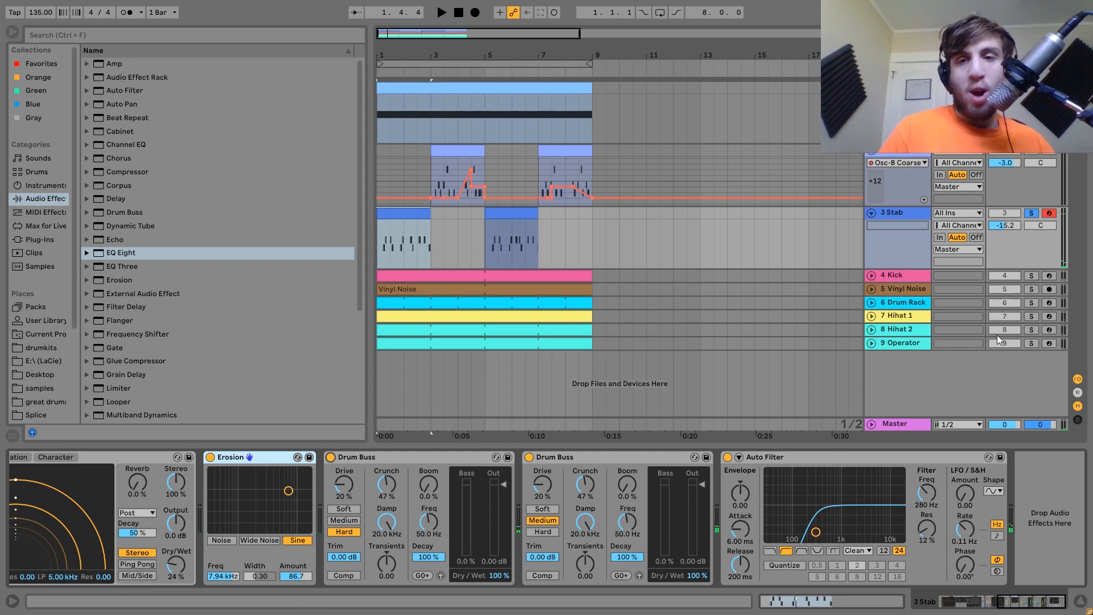
# Unsolo the Stab track and audition the full mix from bar 1
pyautogui.click(1030, 213)
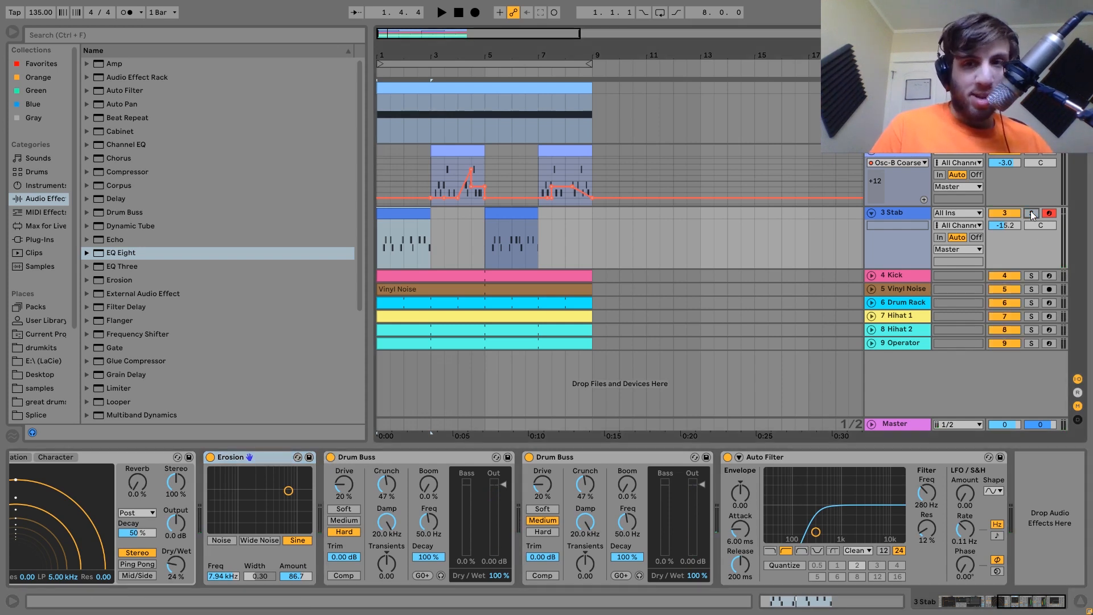
pyautogui.press('space')
pyautogui.click(896, 214)
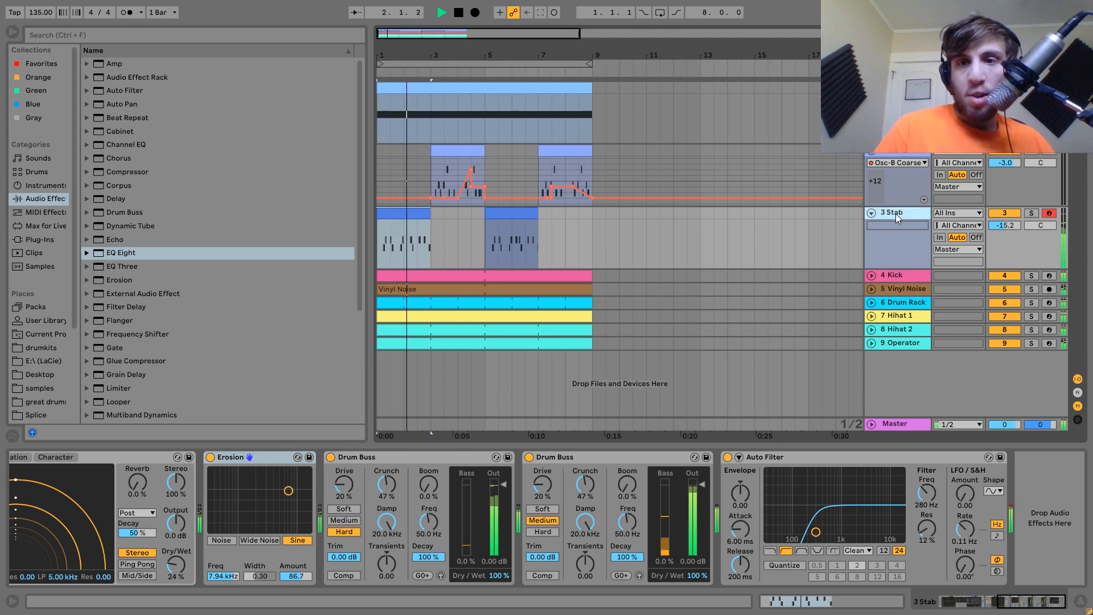
pyautogui.press('space')
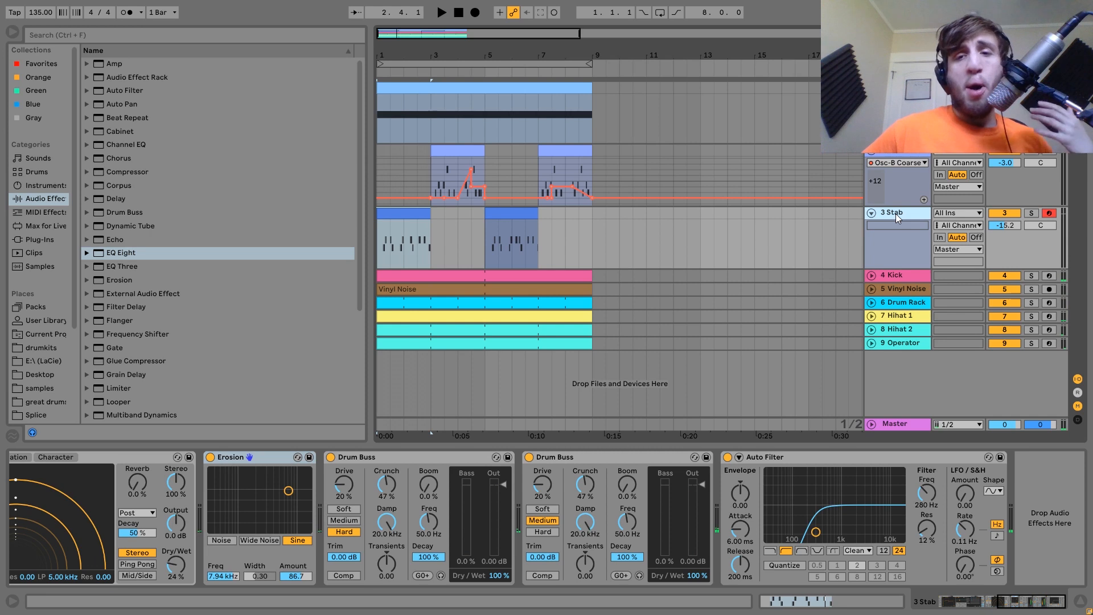
pyautogui.press('space')
pyautogui.press('space')
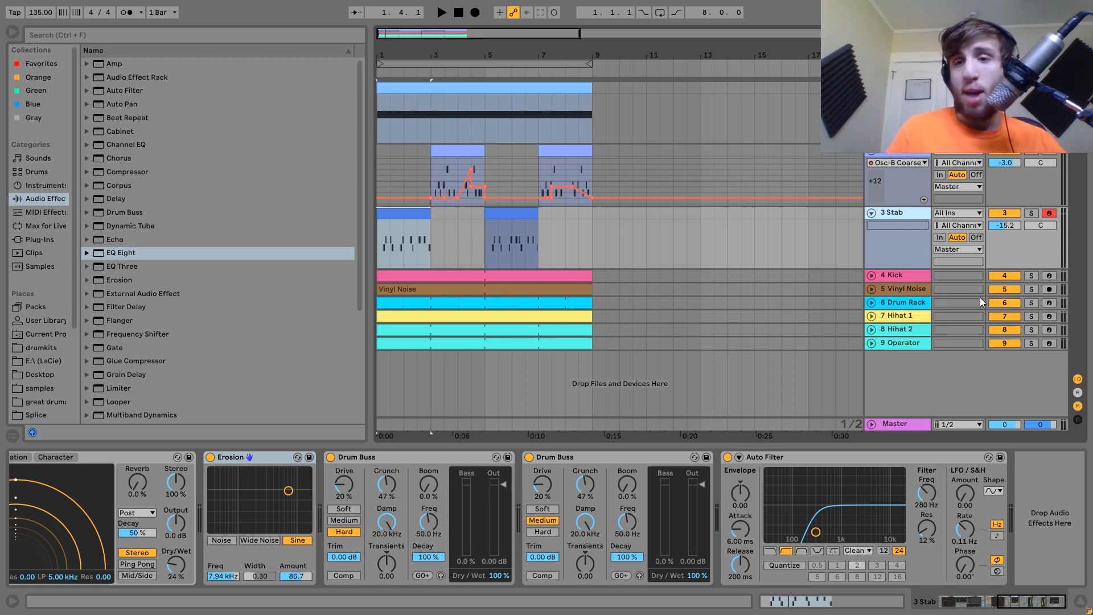
# Solo and unfold the Kick track, audition it from bar 1, and bring its sampler and Saturator into view
pyautogui.click(1029, 277)
pyautogui.doubleClick(889, 274)
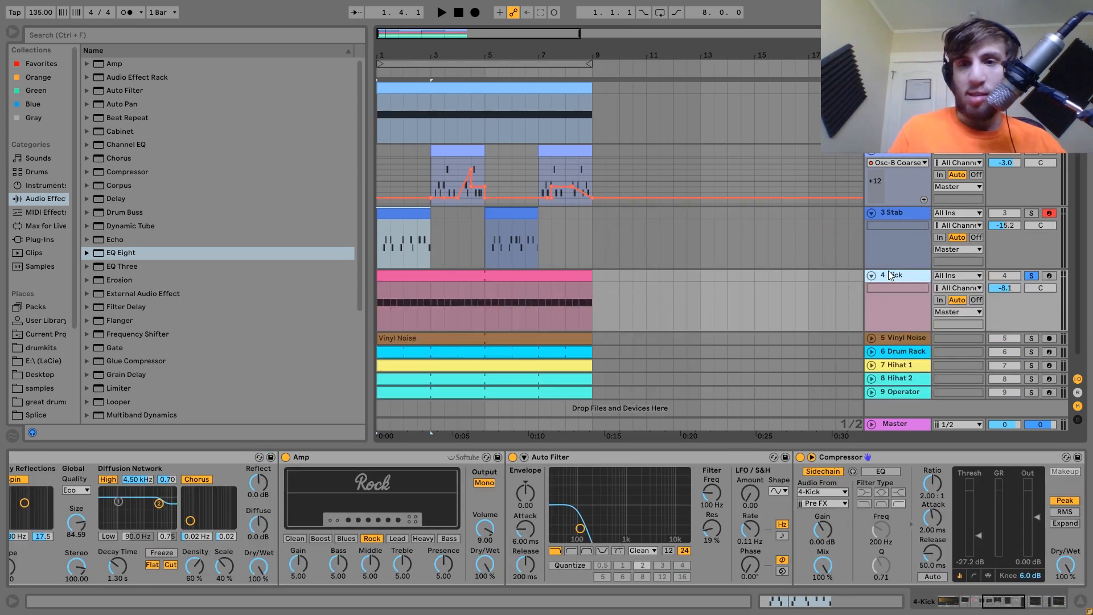
pyautogui.press('space')
pyautogui.scroll(10, 756, 483)
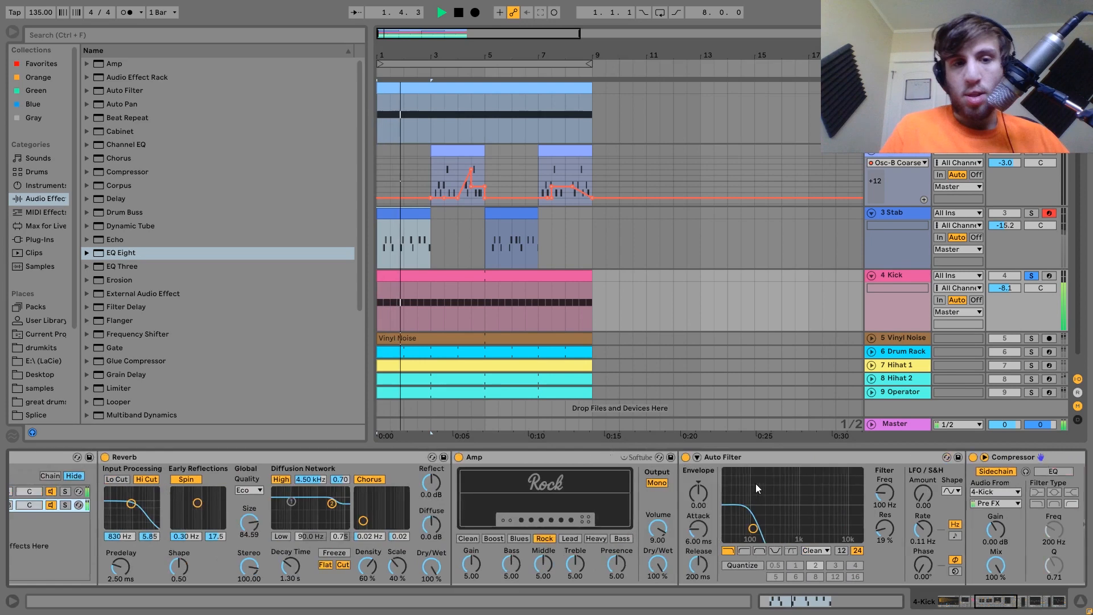
pyautogui.press('space')
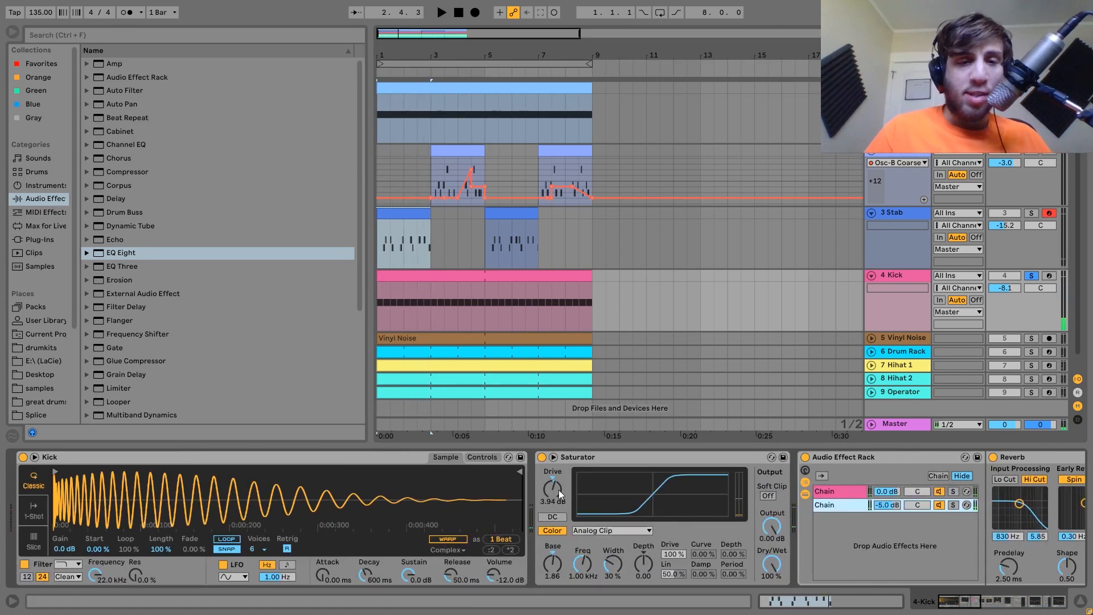
# Reveal the Kick sample's file in the browser and show the Kick sampler's control settings
pyautogui.rightClick(291, 517)
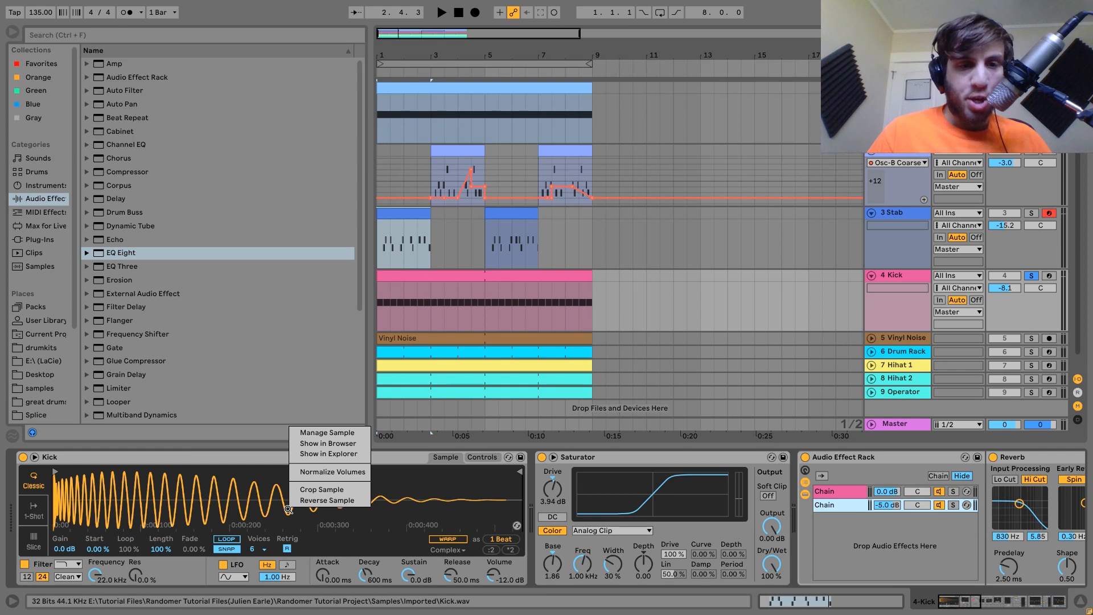
pyautogui.click(321, 443)
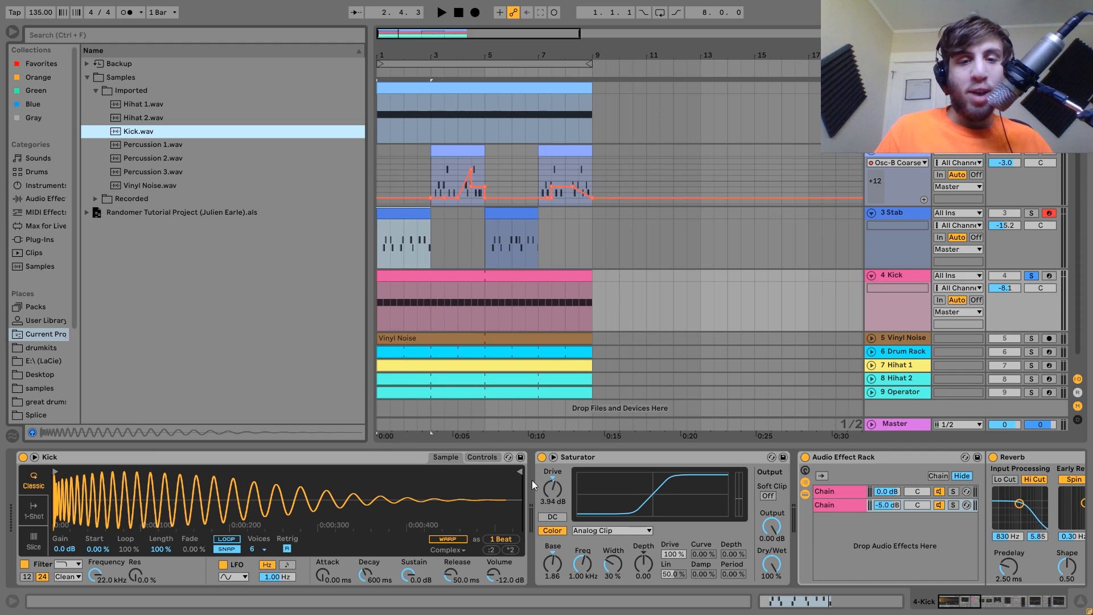
pyautogui.click(481, 457)
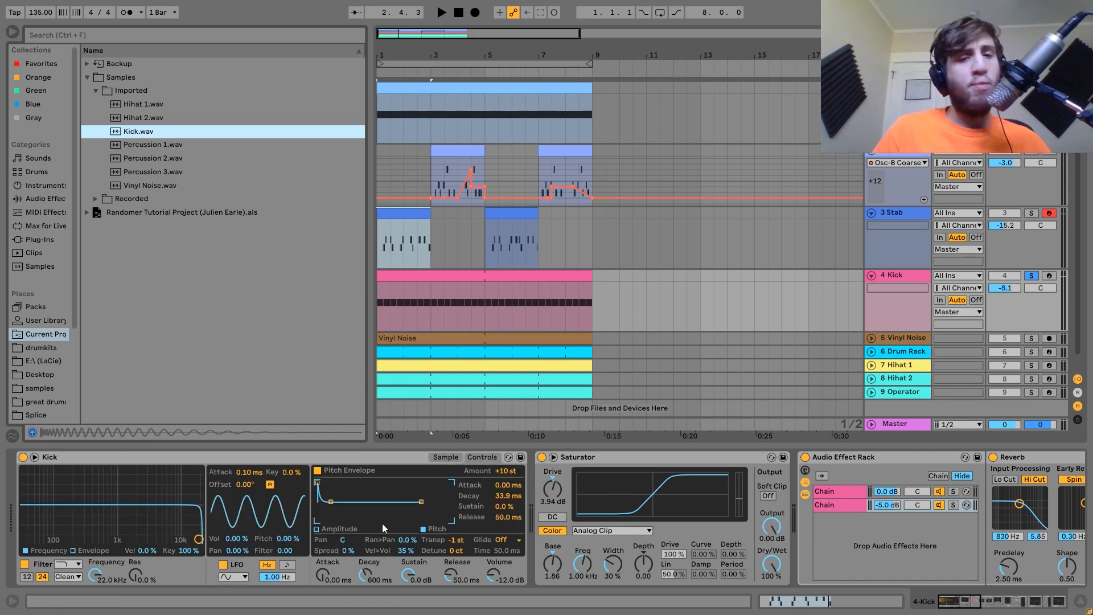
# Audition the Kick while switching its sampler's Pitch Envelope off and back on during playback
pyautogui.press('space')
pyautogui.click(317, 470)
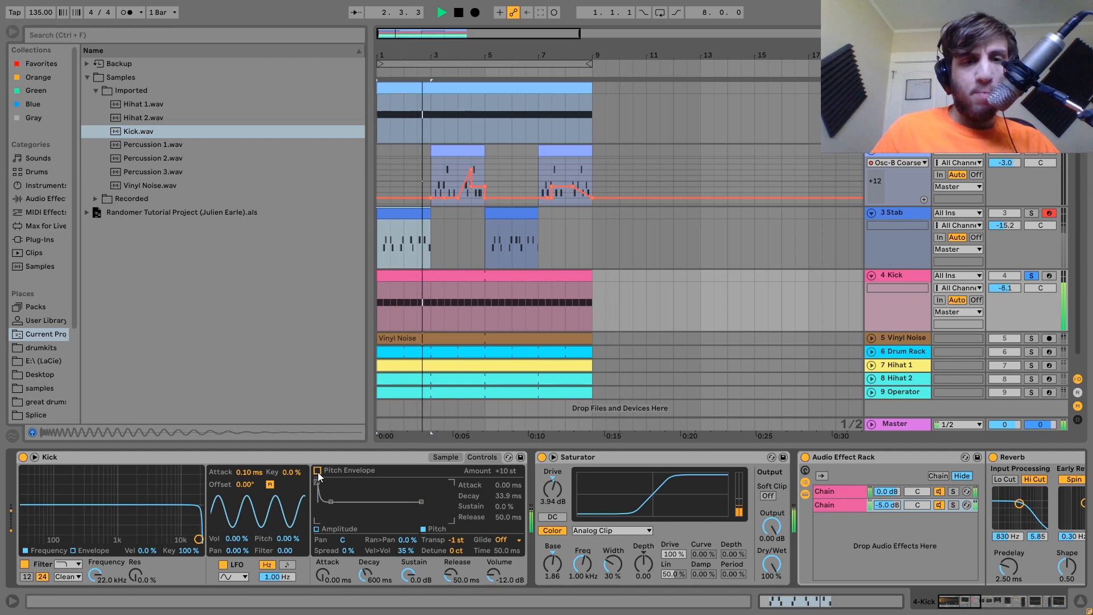
pyautogui.click(317, 472)
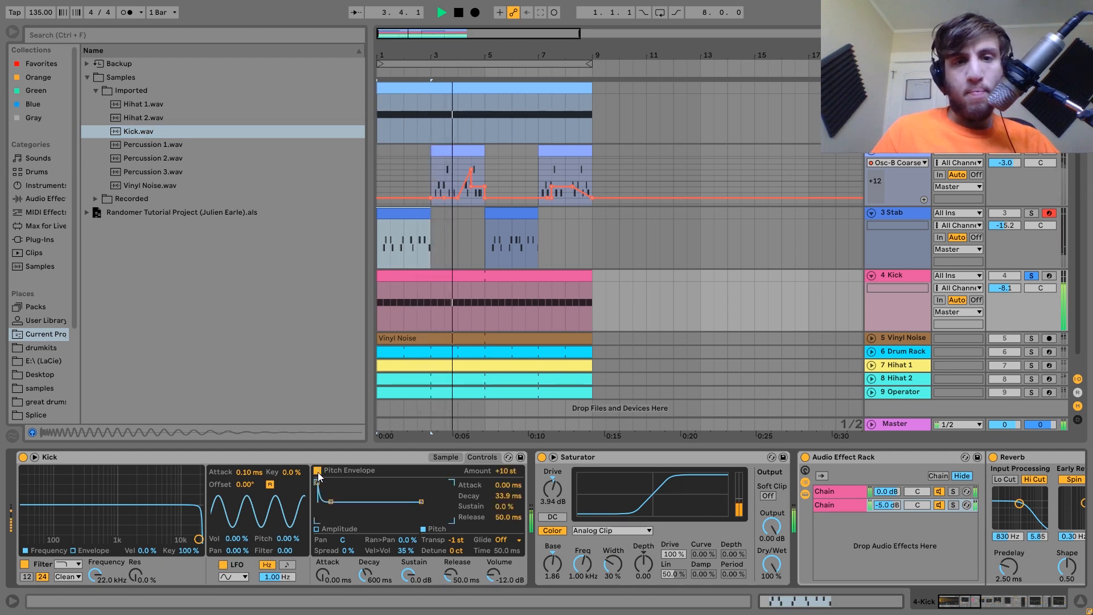
pyautogui.press('space')
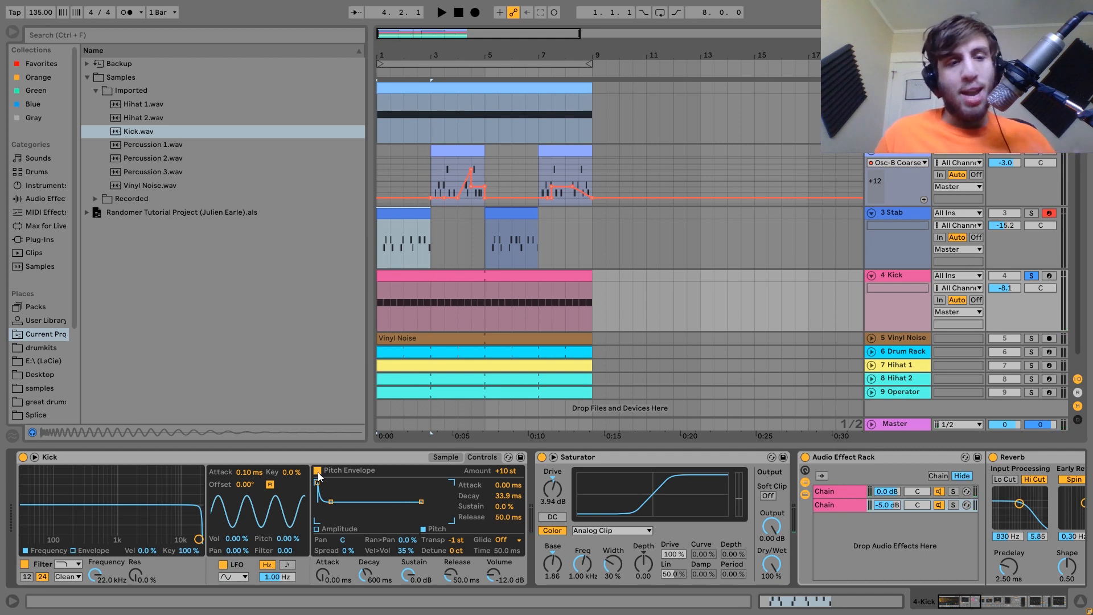
# Show the devices in the Kick's Audio Effect Rack, solo its first chain and audition it from bar 1
pyautogui.scroll(-5, 463, 557)
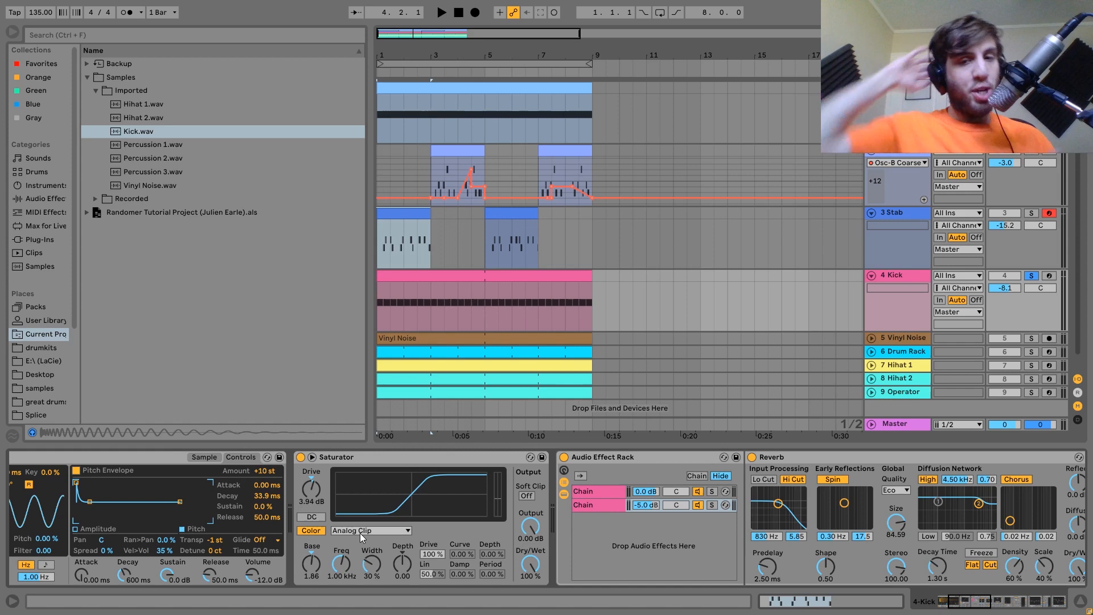
pyautogui.scroll(-8, 360, 533)
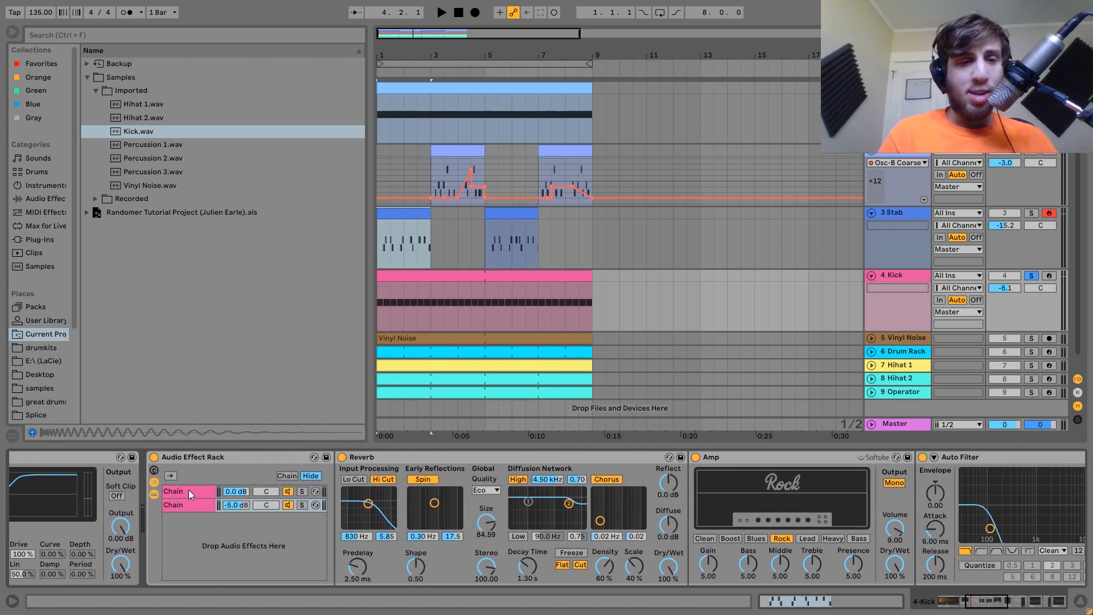
pyautogui.click(193, 454)
pyautogui.click(64, 491)
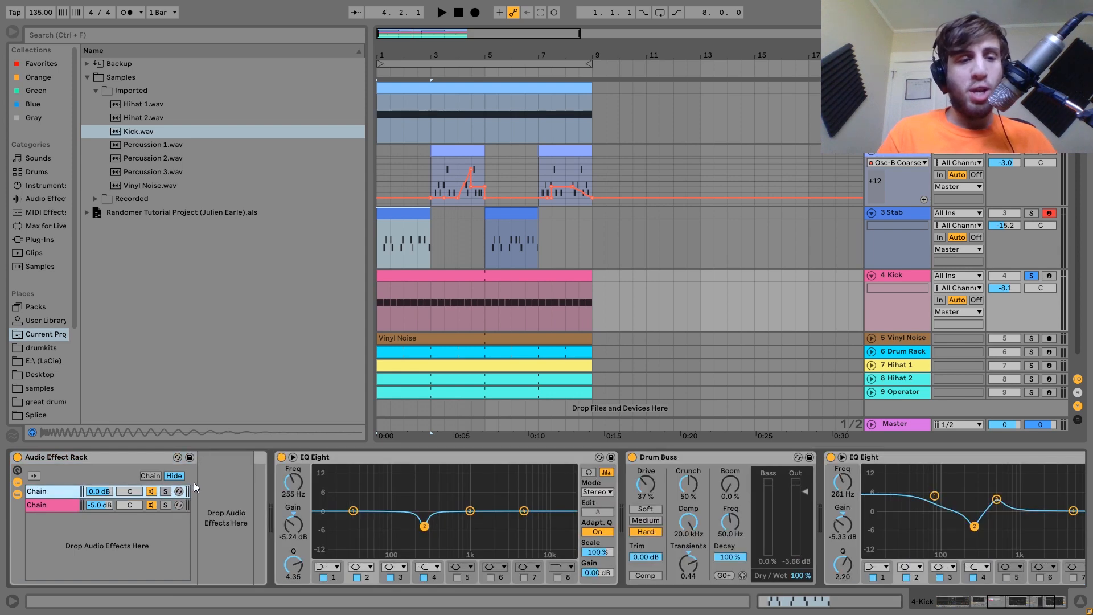
pyautogui.press('space')
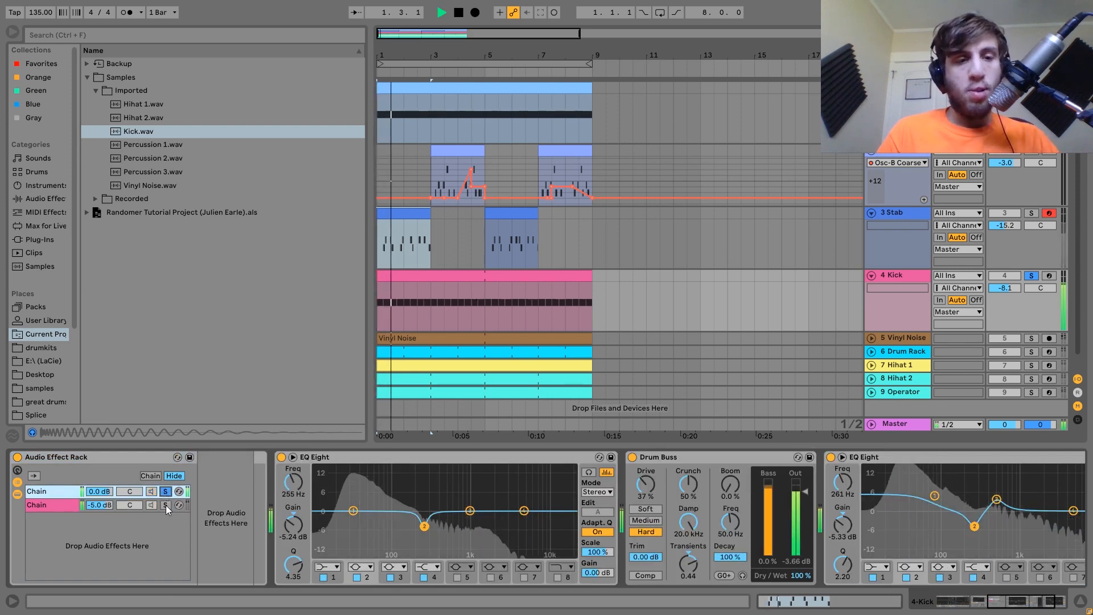
# Solo the rack's second chain during playback, and stop playback with that chain's devices shown
pyautogui.click(165, 504)
pyautogui.press('space')
pyautogui.click(165, 505)
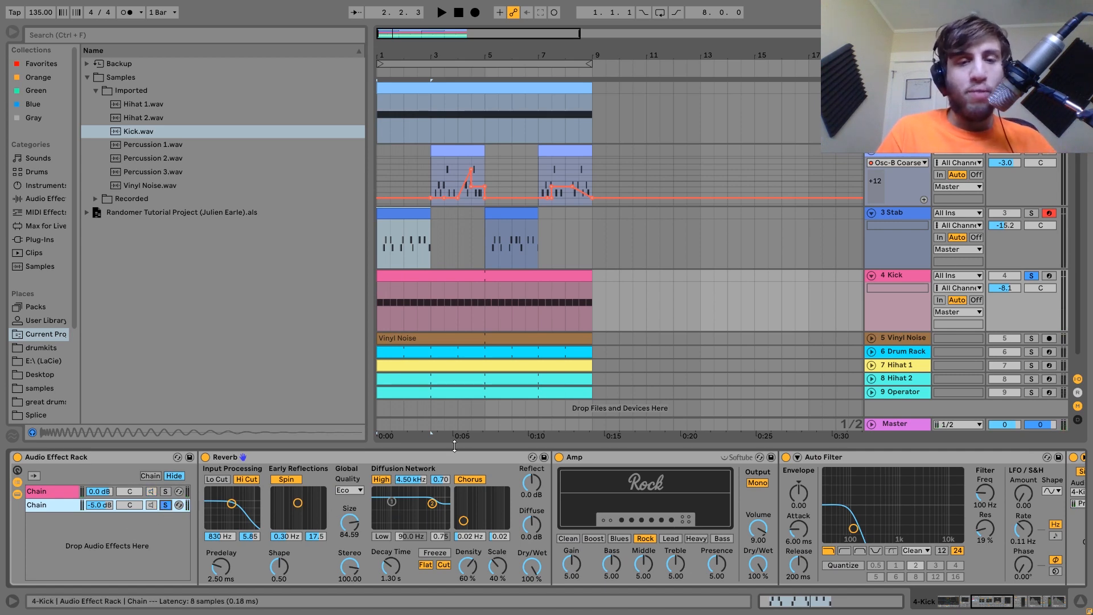
# Bypass the Amp, Auto Filter and Compressor on the soloed second chain and audition its Reverb alone
pyautogui.hscroll(3, 703, 491)
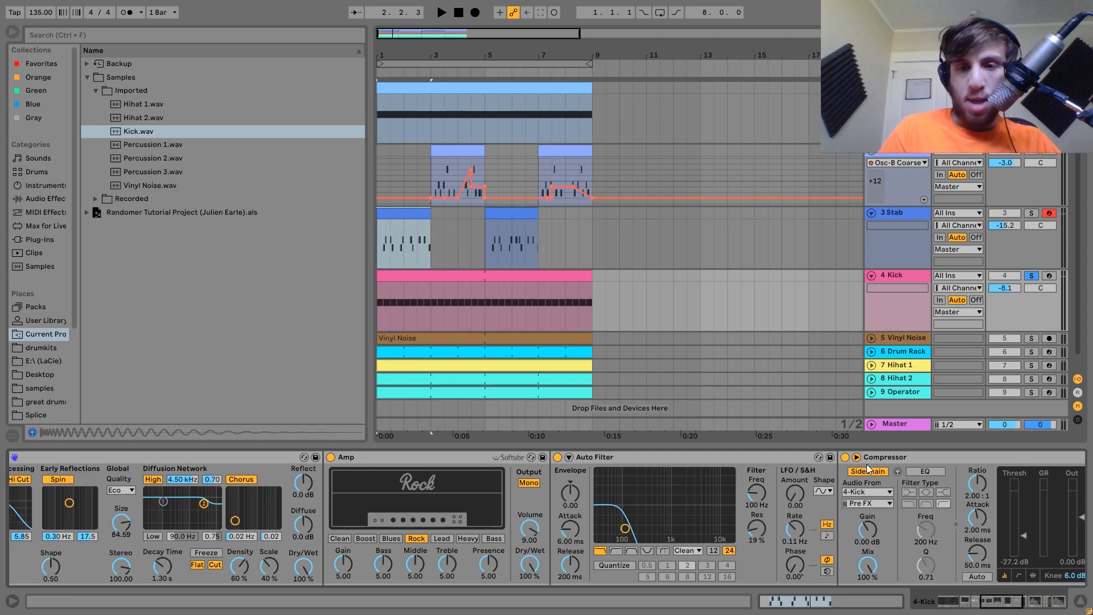
pyautogui.hscroll(3, 844, 460)
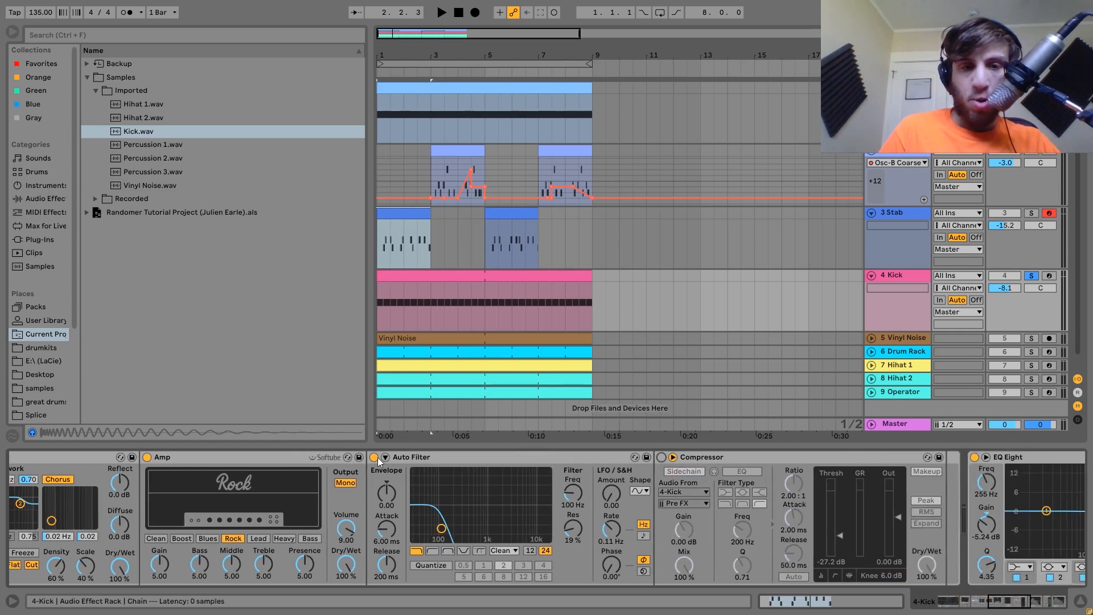
pyautogui.hscroll(-3, 375, 459)
pyautogui.hscroll(-4, 346, 457)
pyautogui.press('space')
# Switch the second chain's Amp and Auto Filter back on one at a time, auditioning the chain after each
pyautogui.click(575, 457)
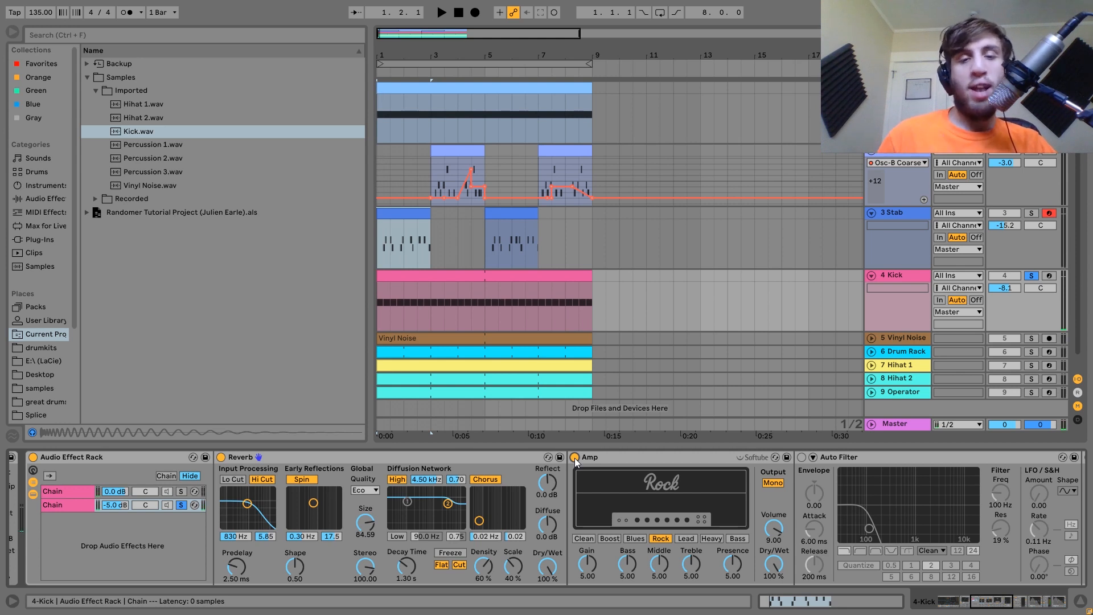
pyautogui.press('space')
pyautogui.click(802, 458)
pyautogui.press('space')
pyautogui.scroll(-5, 804, 459)
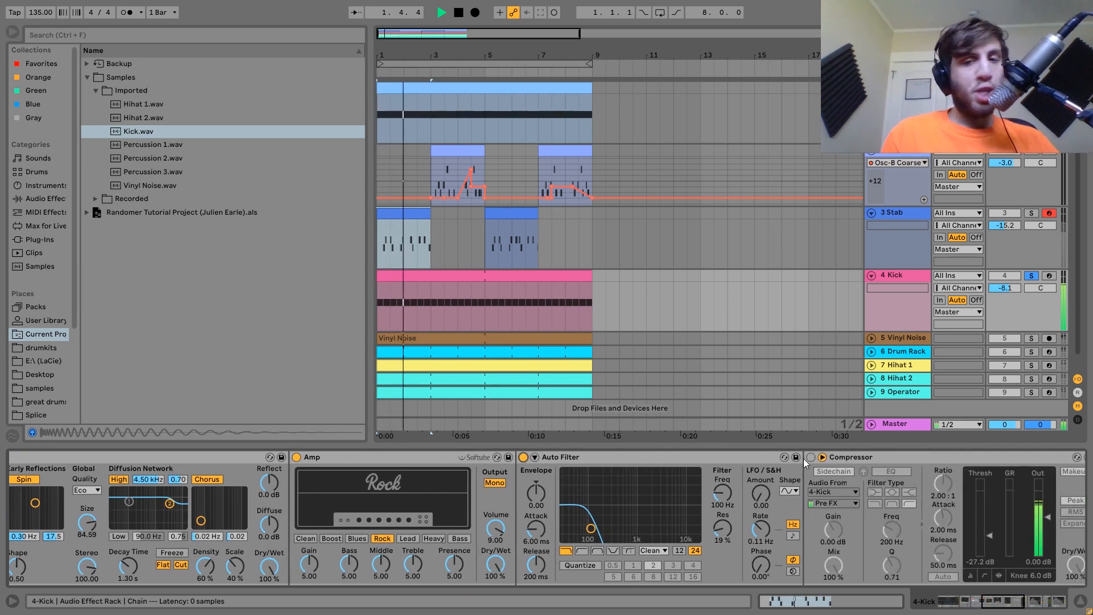
# Switch the second chain's sidechained Compressor back on during playback, and audition the complete chain from bar 1
pyautogui.click(810, 458)
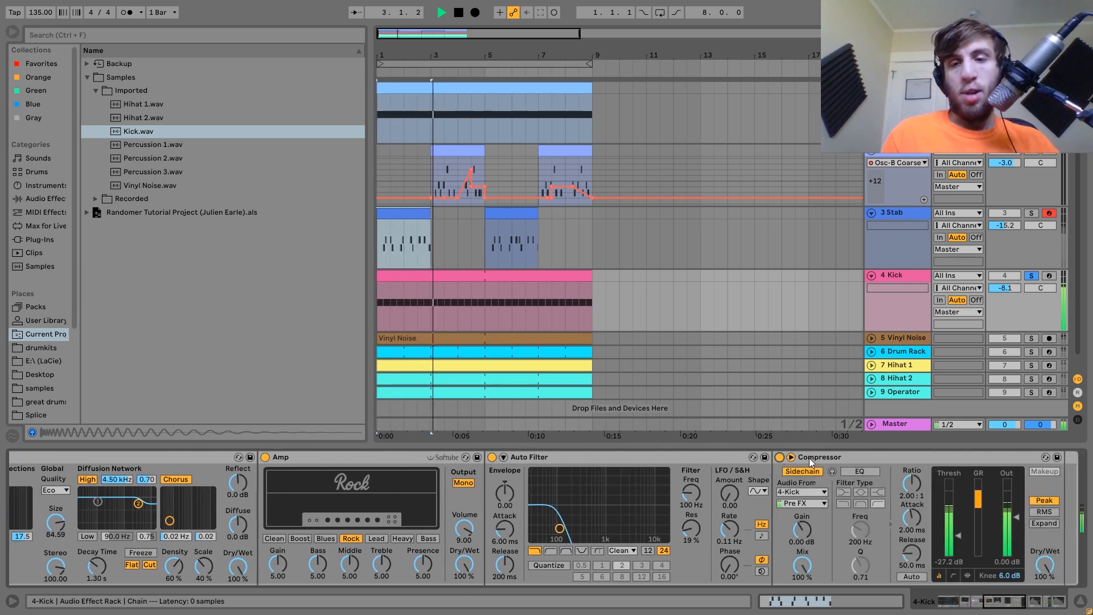
pyautogui.scroll(-2, 809, 458)
pyautogui.press('space')
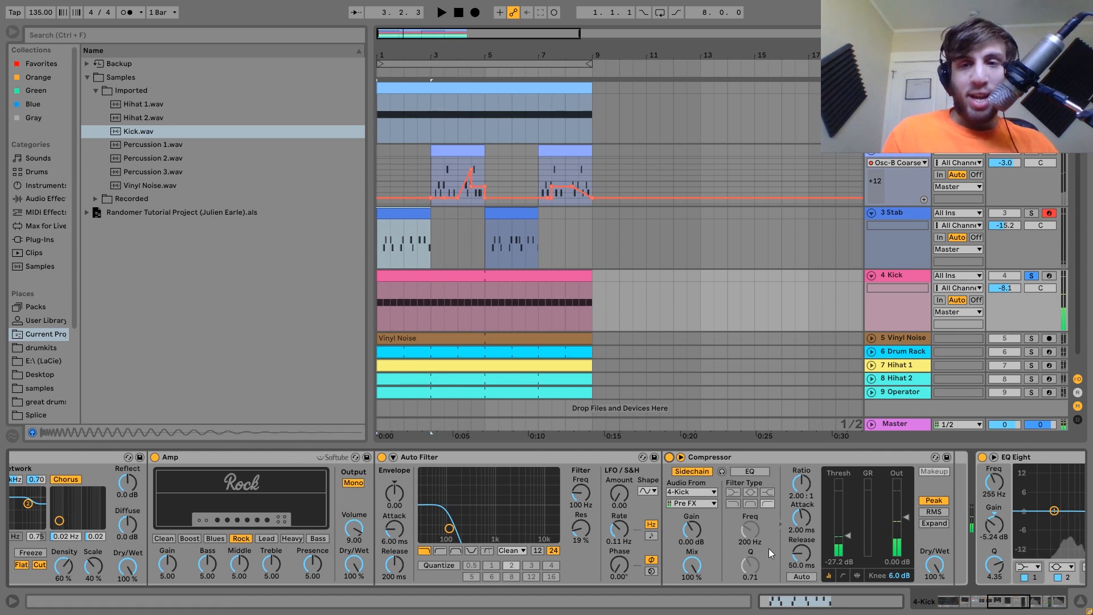
pyautogui.press('space')
pyautogui.press('space')
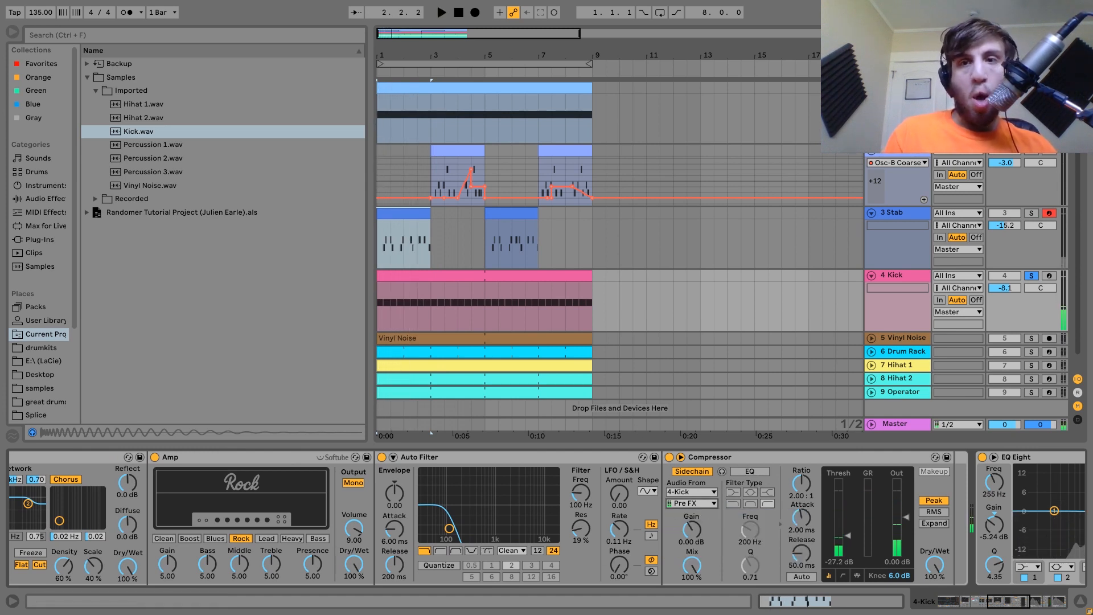
# Unsolo the rack's second chain and audition the Kick from bar 1 with both chains playing
pyautogui.scroll(5, 669, 522)
pyautogui.scroll(2, 669, 522)
pyautogui.scroll(-4, 669, 522)
pyautogui.click(750, 503)
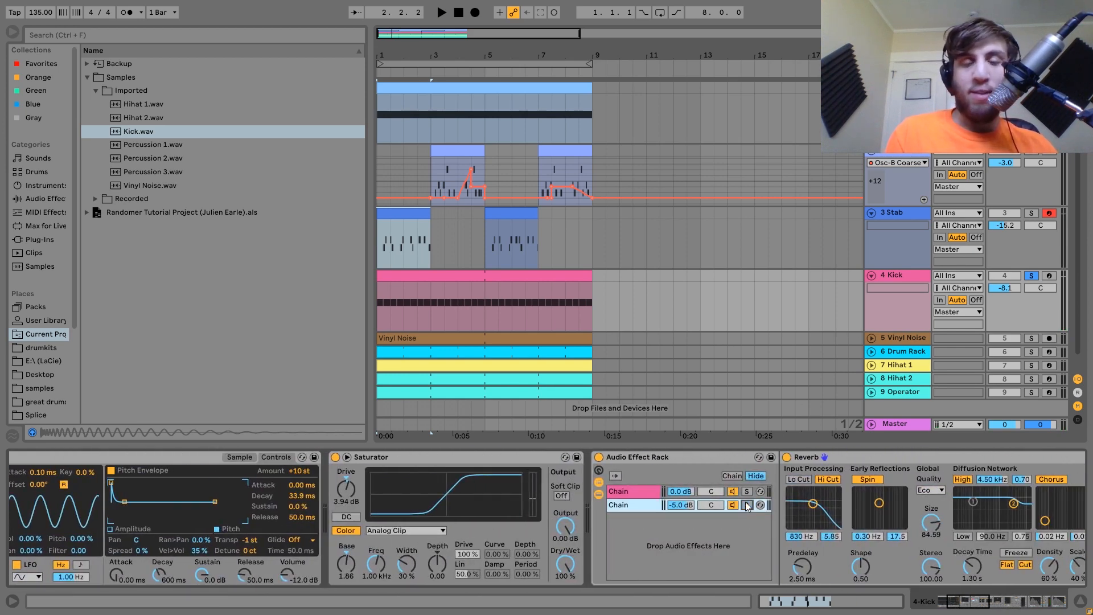
pyautogui.press('space')
pyautogui.scroll(-2, 747, 506)
pyautogui.scroll(-2, 746, 501)
pyautogui.press('space')
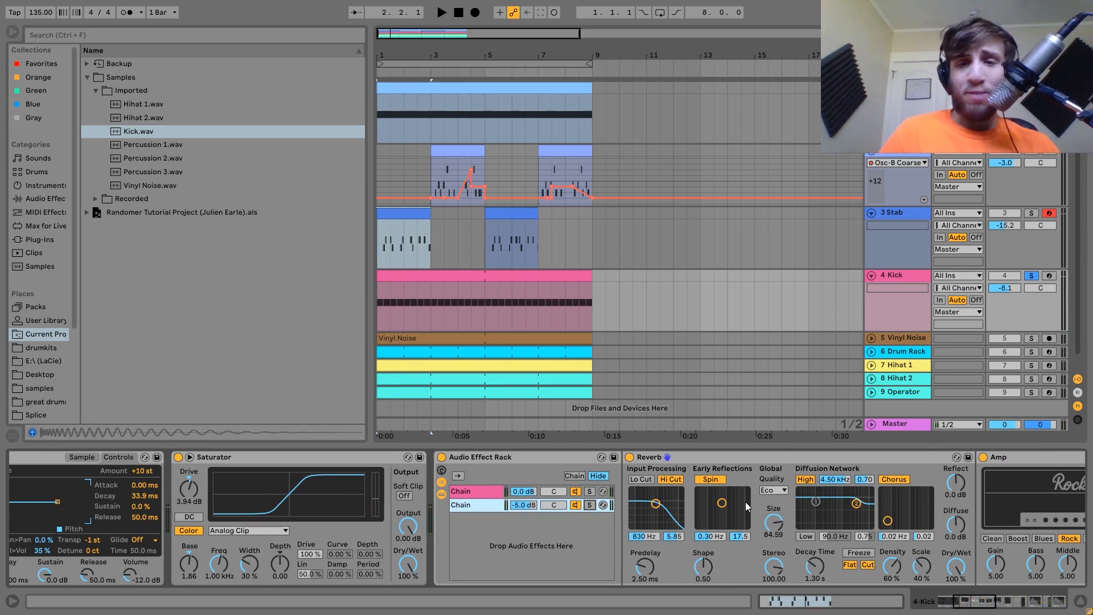
# Review the second chain's effects from Reverb to Compressor while auditioning the Kick again from bar 1
pyautogui.scroll(-5, 746, 501)
pyautogui.scroll(7, 746, 501)
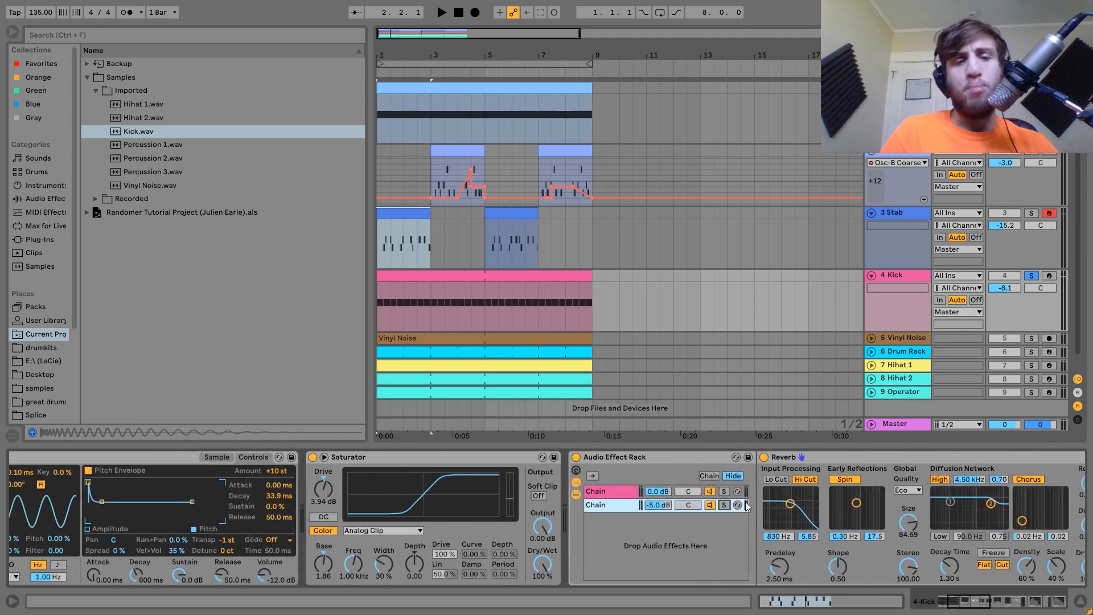
pyautogui.scroll(-5, 748, 506)
pyautogui.press('space')
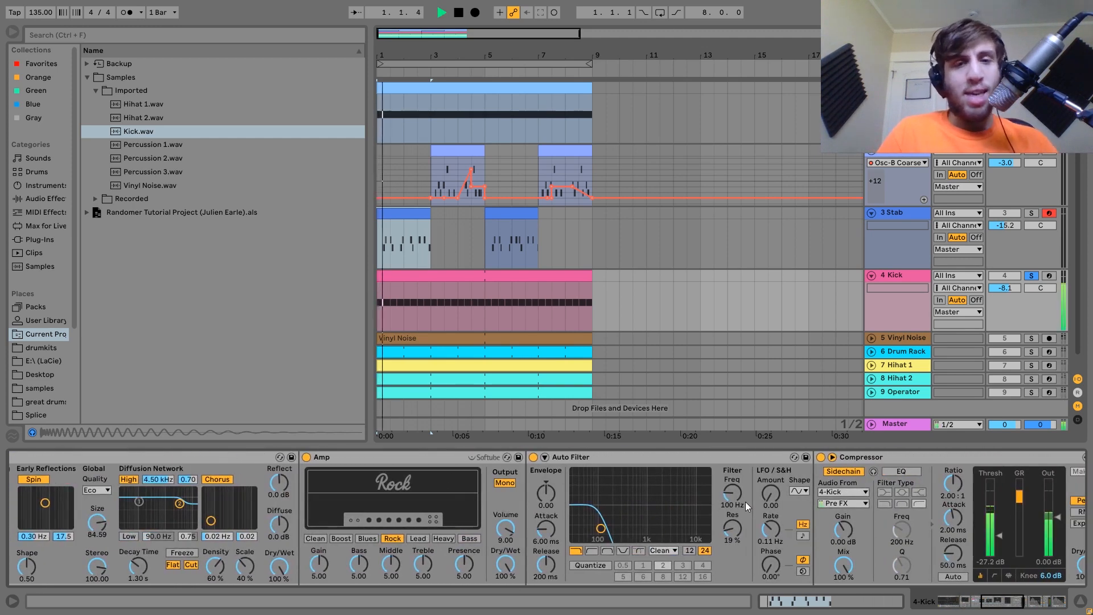
pyautogui.scroll(5, 745, 501)
pyautogui.press('space')
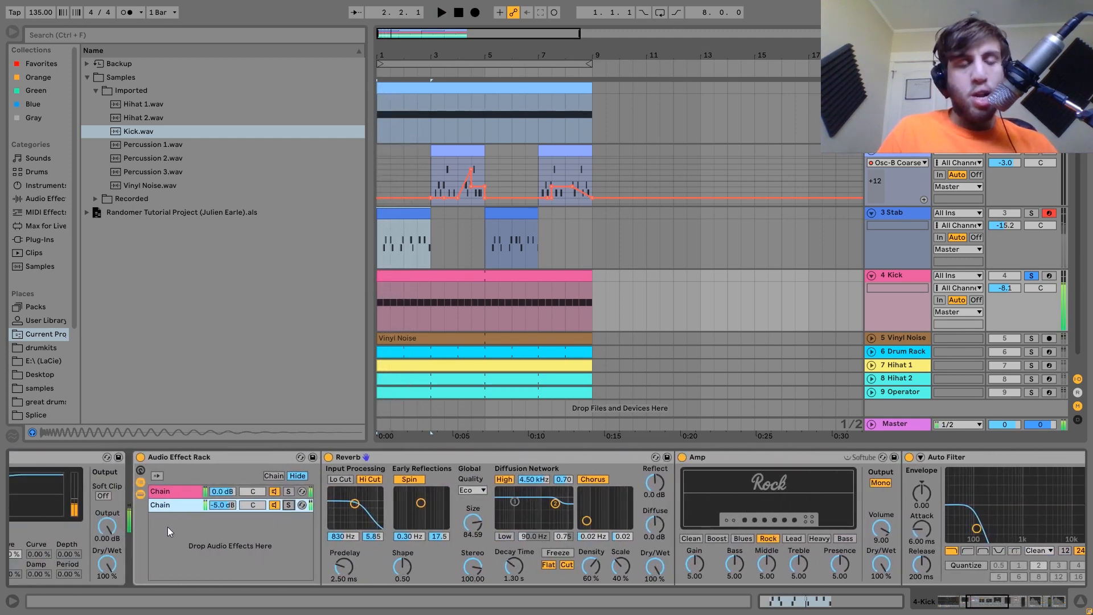
# Hide the rack's chain devices, bypass the Drum Buss after the rack and audition the Kick from bar 1
pyautogui.click(143, 491)
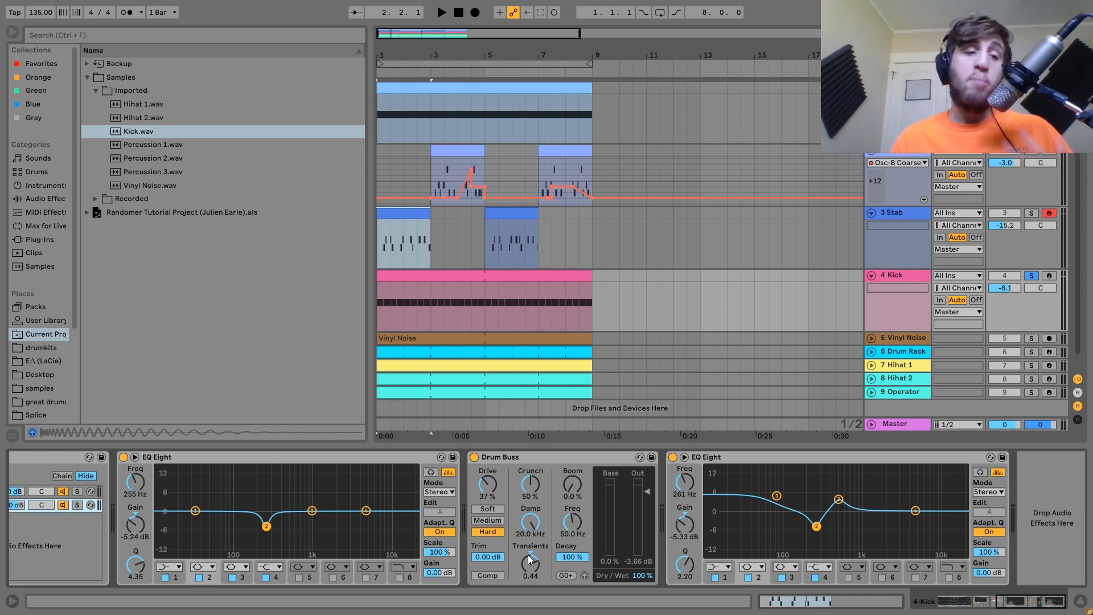
pyautogui.hscroll(-3, 528, 559)
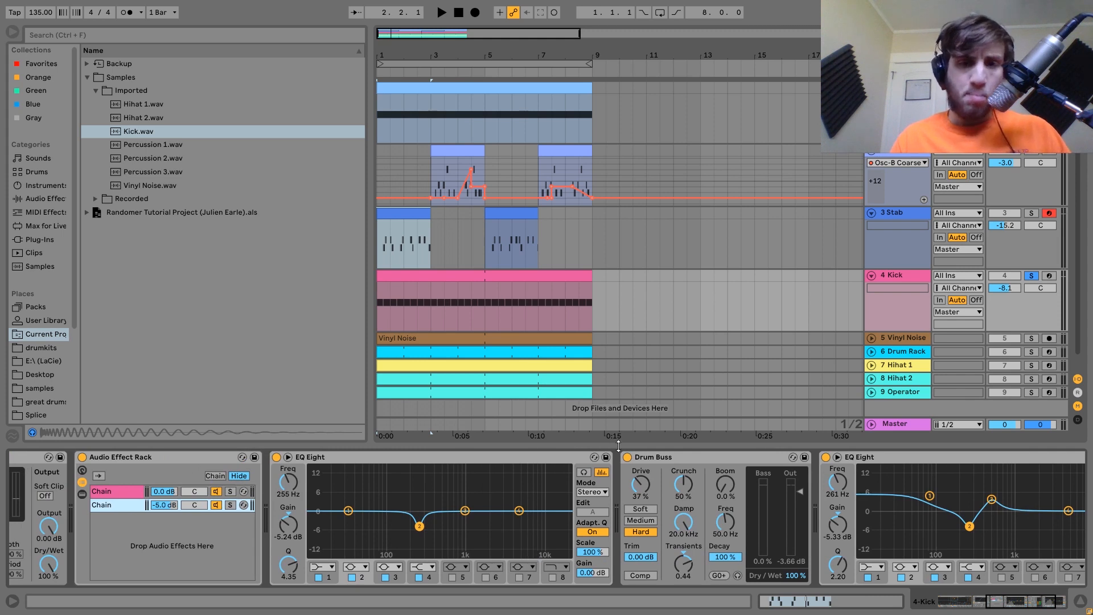
pyautogui.click(630, 460)
pyautogui.press('space')
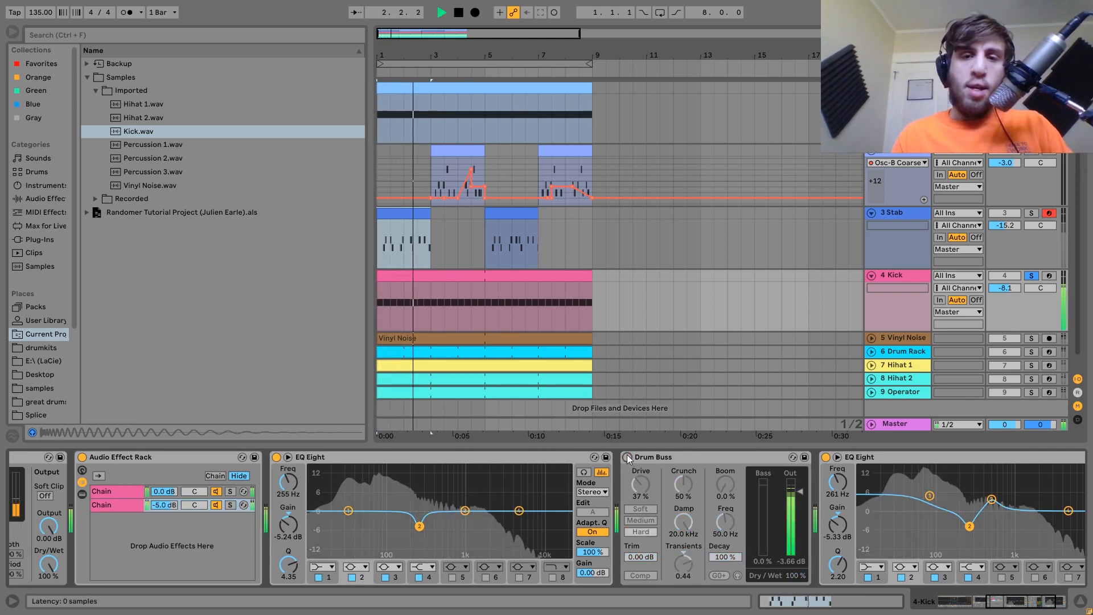
pyautogui.press('space')
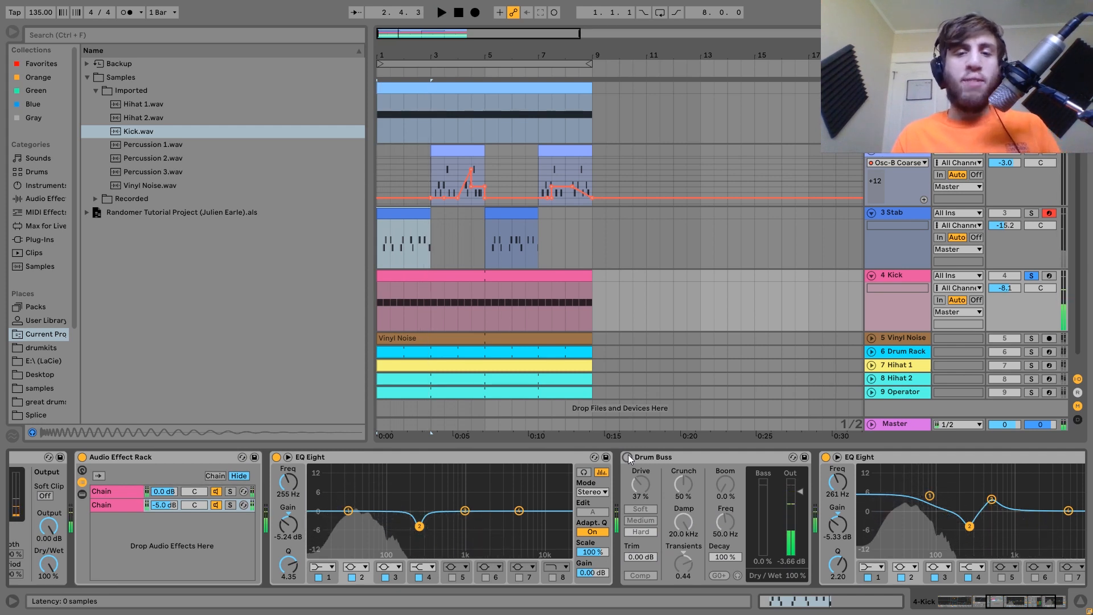
pyautogui.press('space')
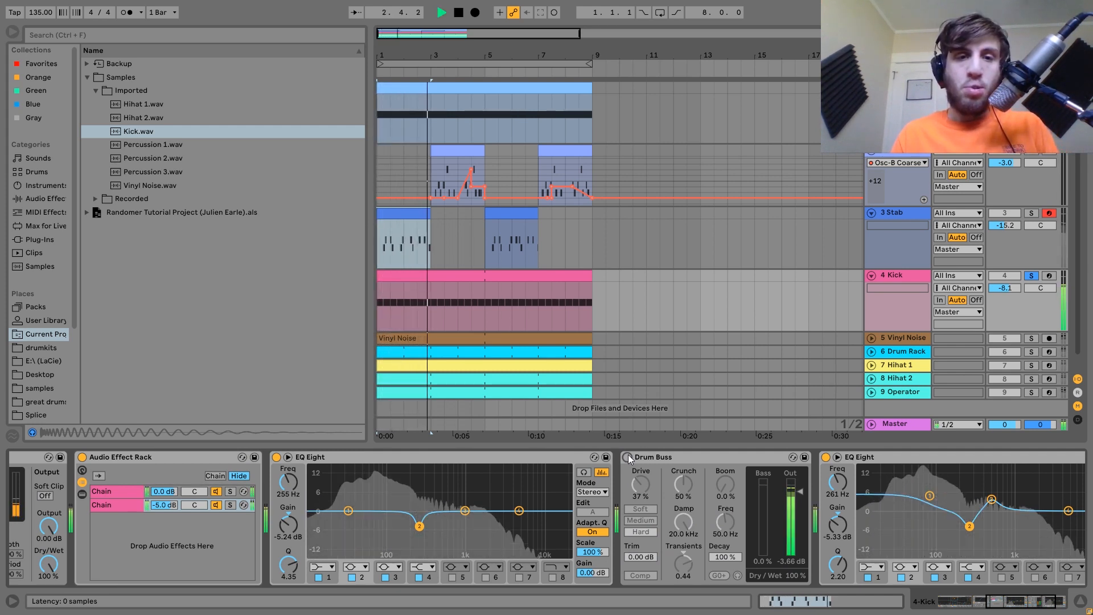
# Switch the Kick's Drum Buss after the rack back on during playback, and stop the audition
pyautogui.click(627, 457)
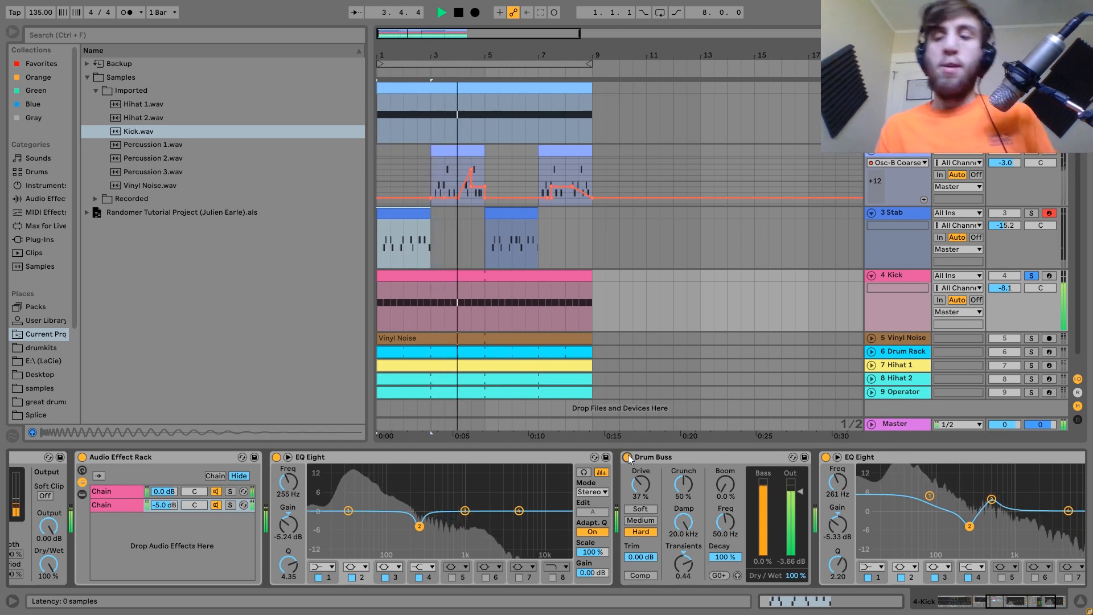
pyautogui.press('space')
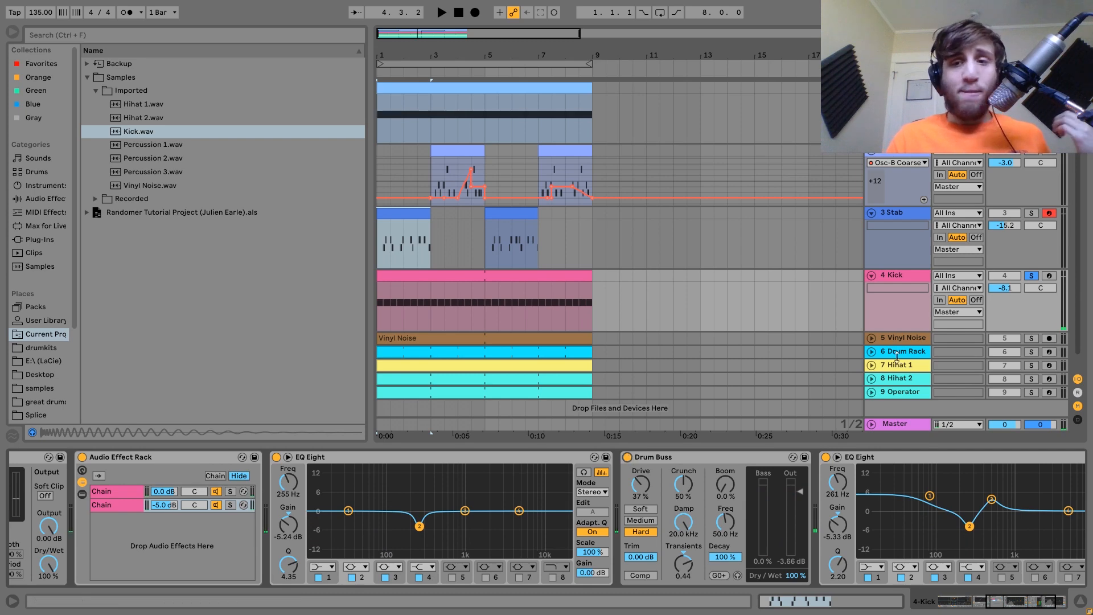
# Solo and unfold the Vinyl Noise track and audition it from bar 1
pyautogui.click(1030, 338)
pyautogui.click(911, 337)
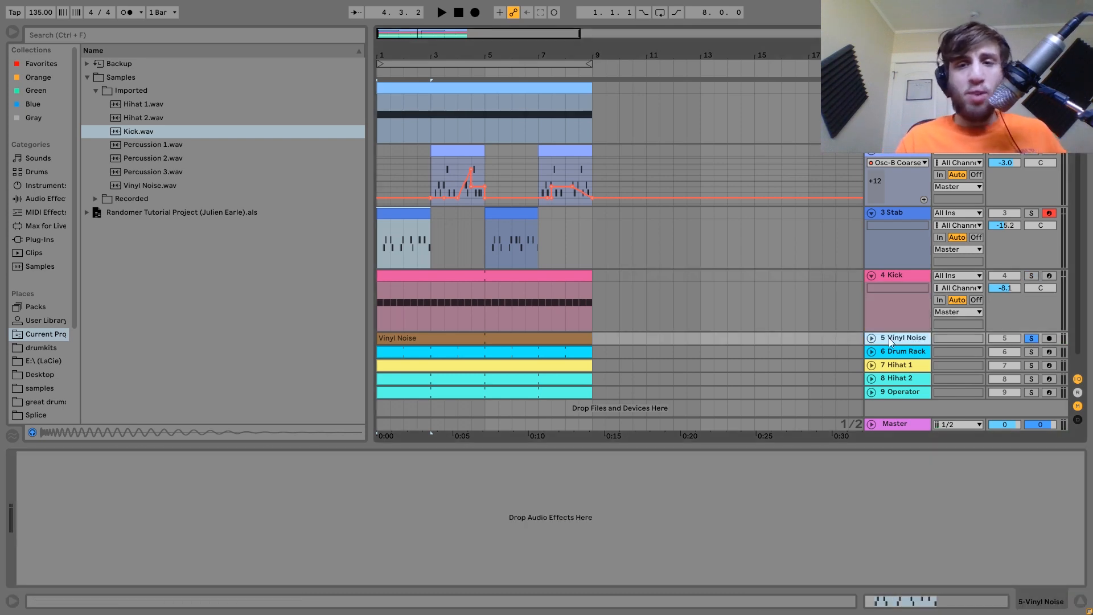
pyautogui.click(870, 338)
pyautogui.press('space')
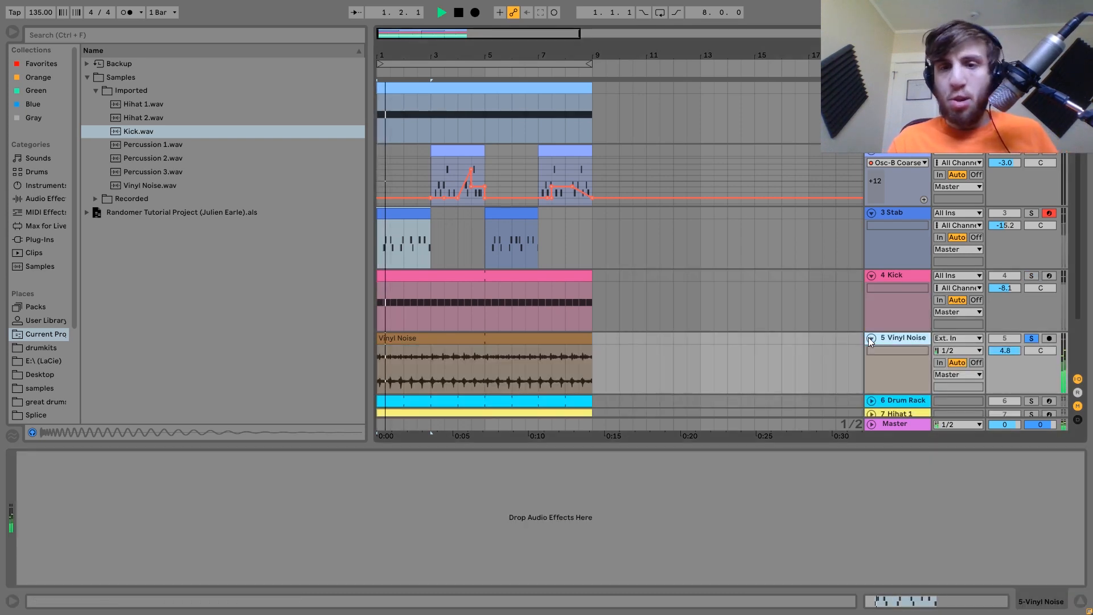
pyautogui.scroll(-2, 868, 337)
pyautogui.press('space')
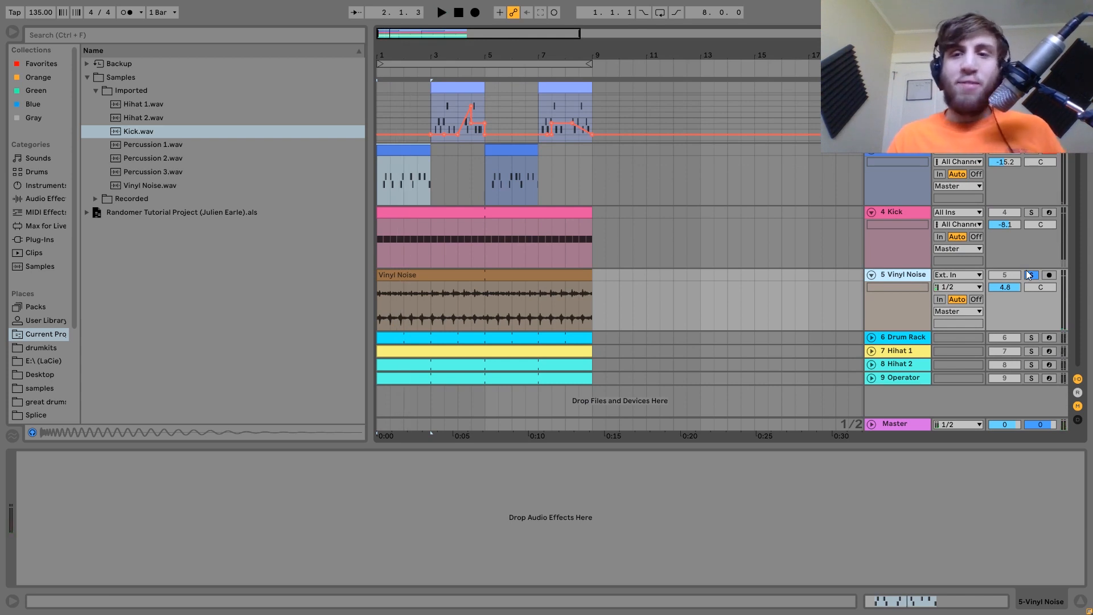
# Unsolo Vinyl Noise, play all tracks from bar 1 and mute Vinyl Noise during playback
pyautogui.click(1027, 274)
pyautogui.press('space')
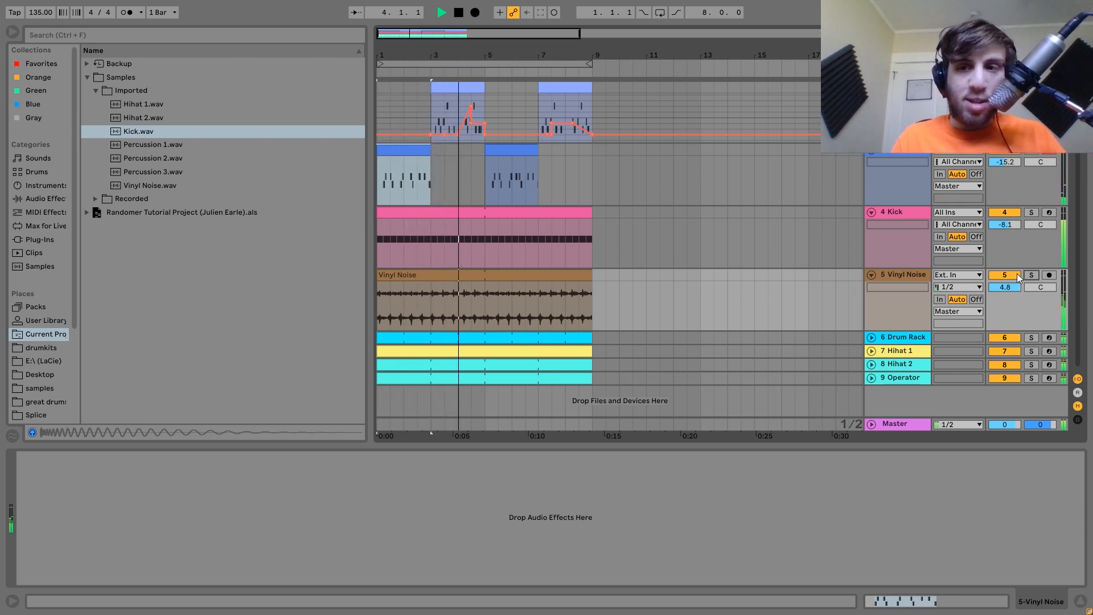
pyautogui.click(1008, 275)
pyautogui.press('space')
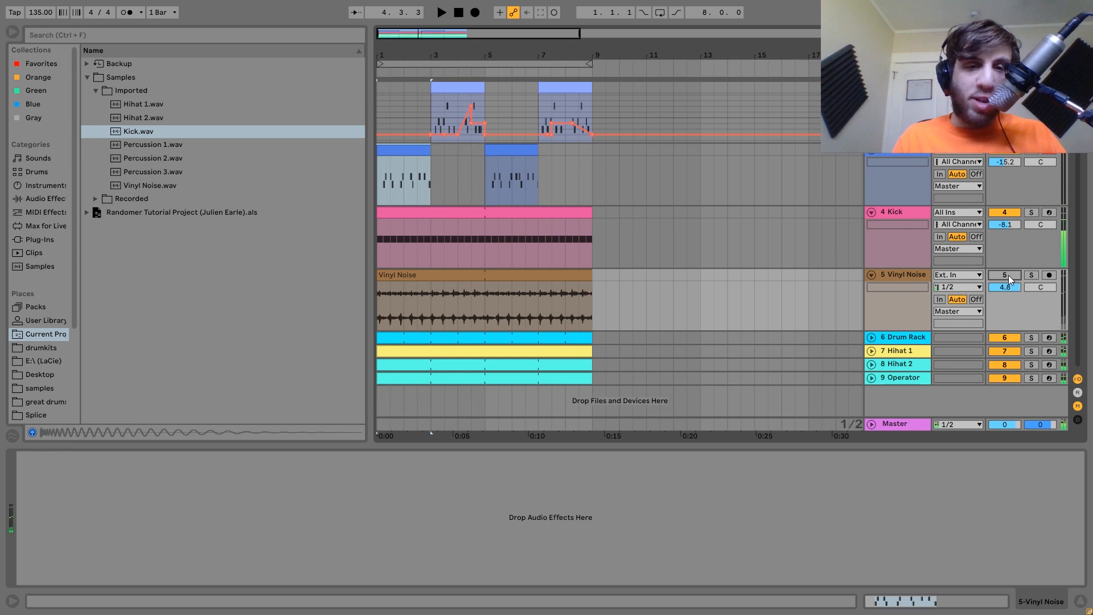
# Unmute Vinyl Noise while the loop plays, and audition the full mix again from bar 1
pyautogui.press('space')
pyautogui.click(1007, 275)
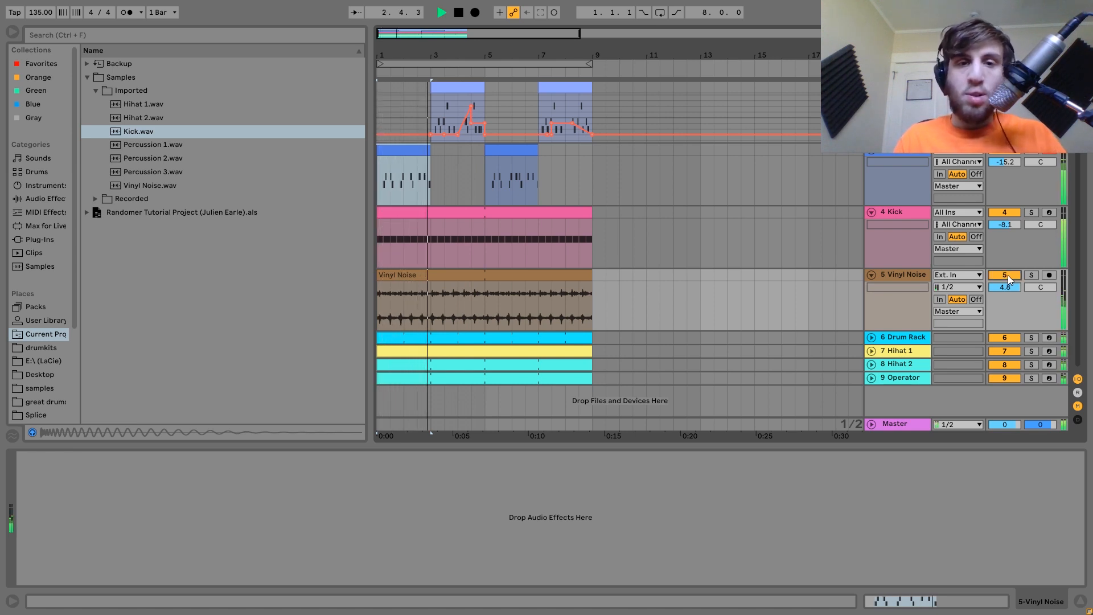
pyautogui.press('space')
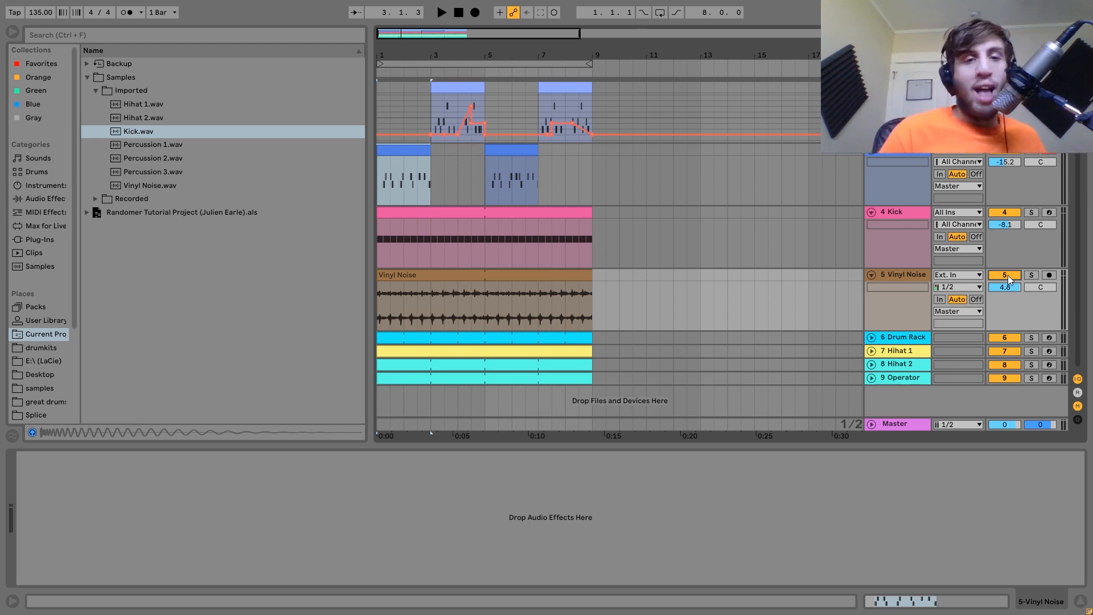
pyautogui.press('space')
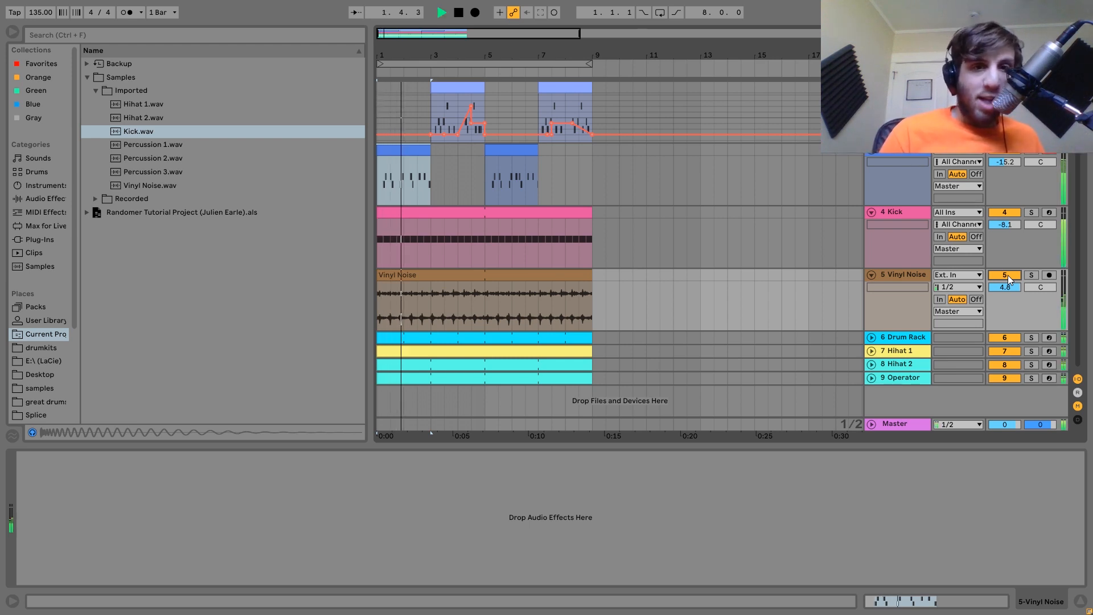
pyautogui.press('space')
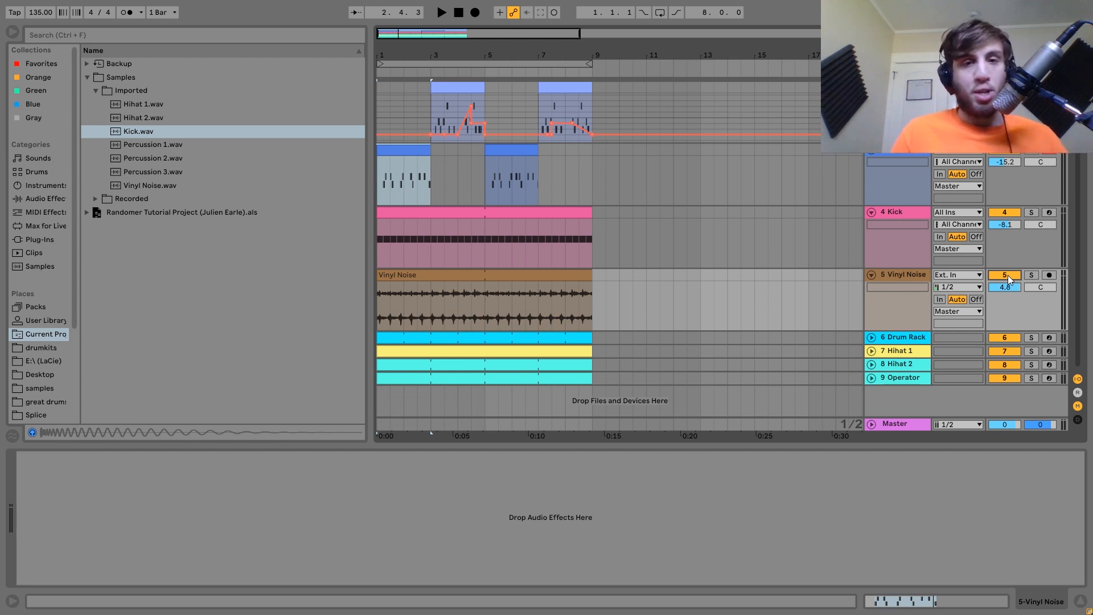
# Solo and unfold the Drum Rack track, select its clip lane and audition it from bar 1
pyautogui.click(1030, 337)
pyautogui.click(890, 337)
pyautogui.click(870, 337)
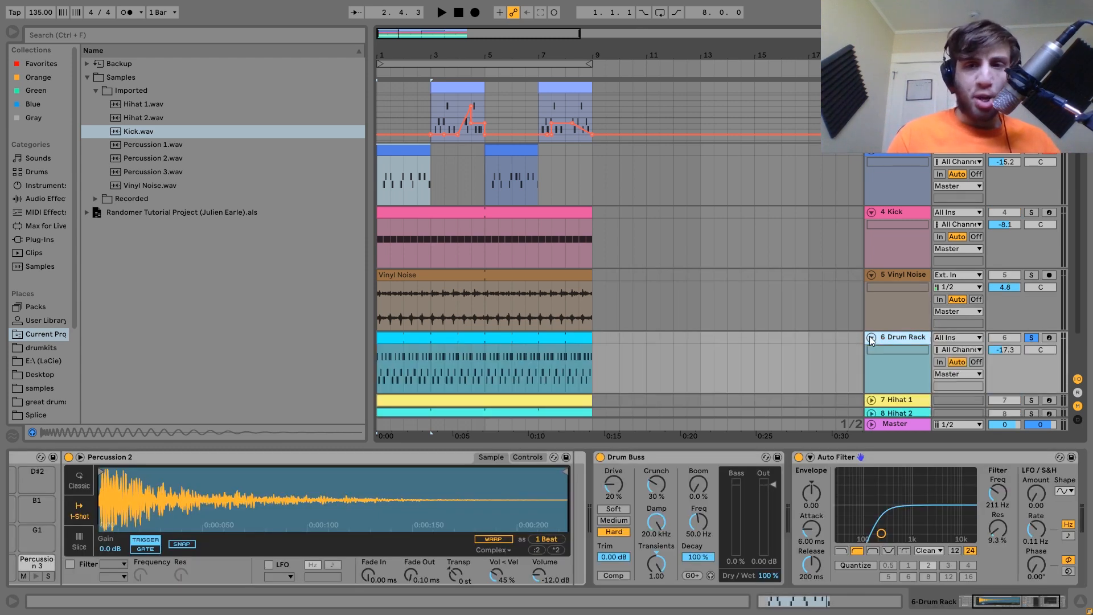
pyautogui.click(506, 341)
pyautogui.press('space')
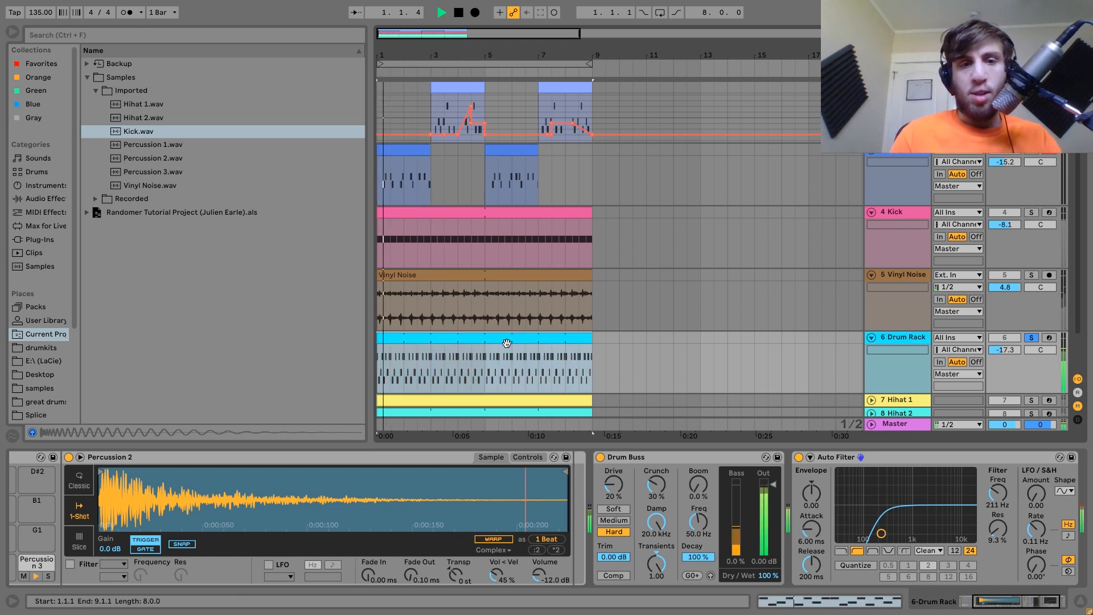
pyautogui.press('space')
# Unsolo the Drum Rack and compare the full loop with the track muted and unmuted during playback
pyautogui.click(1030, 338)
pyautogui.scroll(-2, 944, 364)
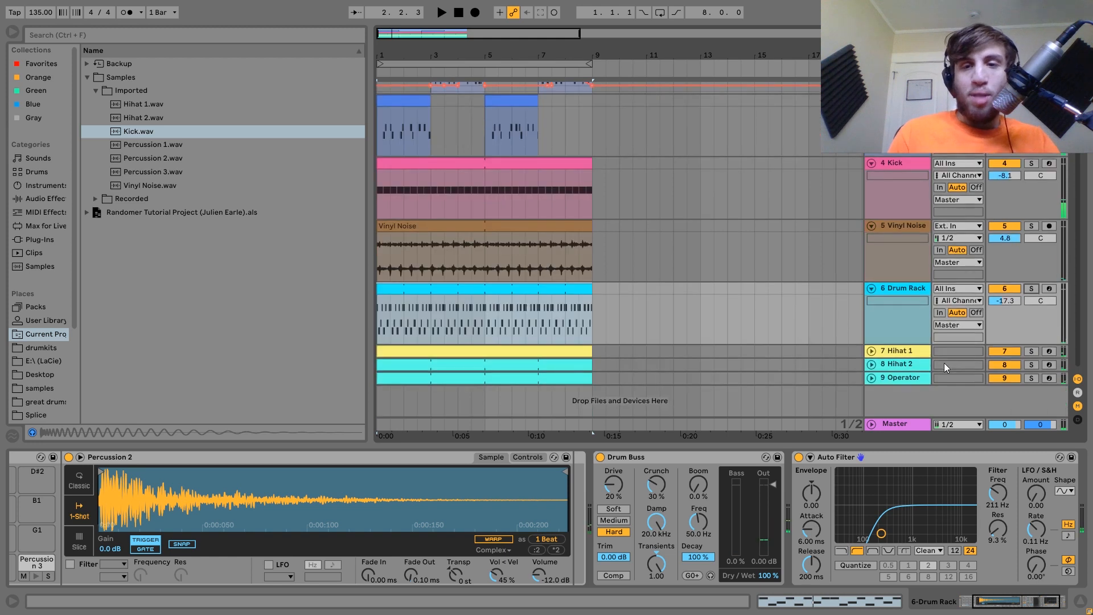
pyautogui.press('space')
pyautogui.click(1003, 288)
pyautogui.press('space')
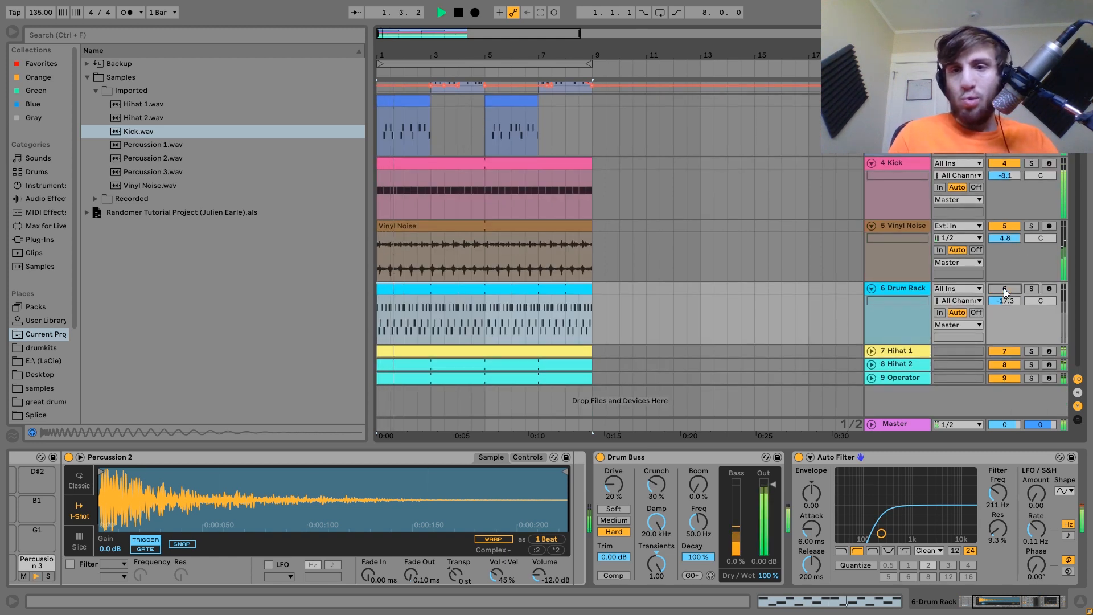
pyautogui.click(1003, 288)
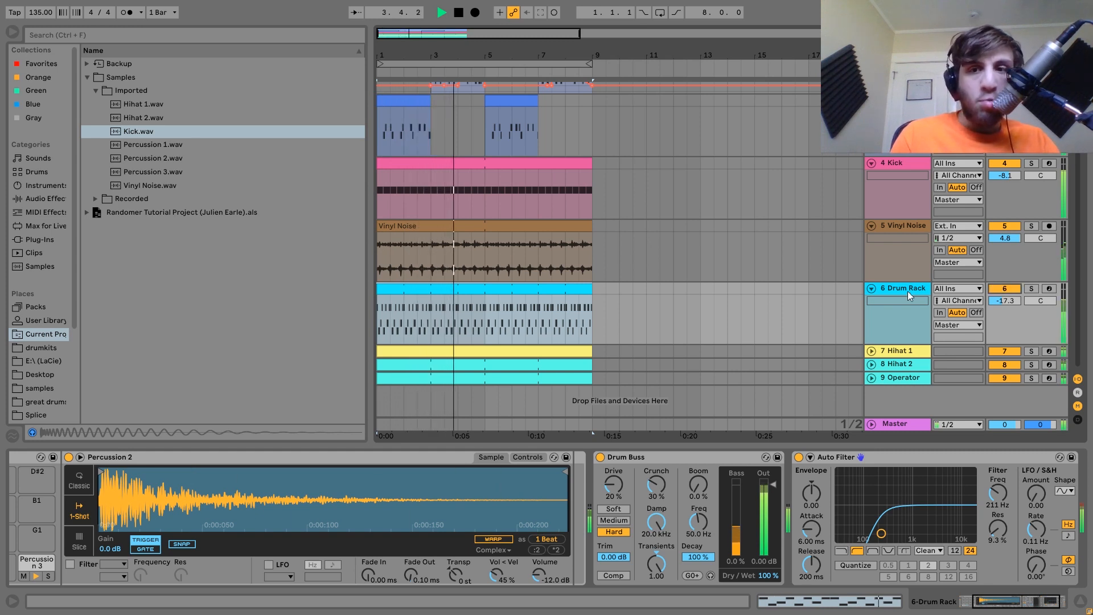
pyautogui.press('space')
# Solo the Drum Rack, audition it from bar 1, and compare it with the full mix by toggling its solo
pyautogui.click(1031, 289)
pyautogui.press('space')
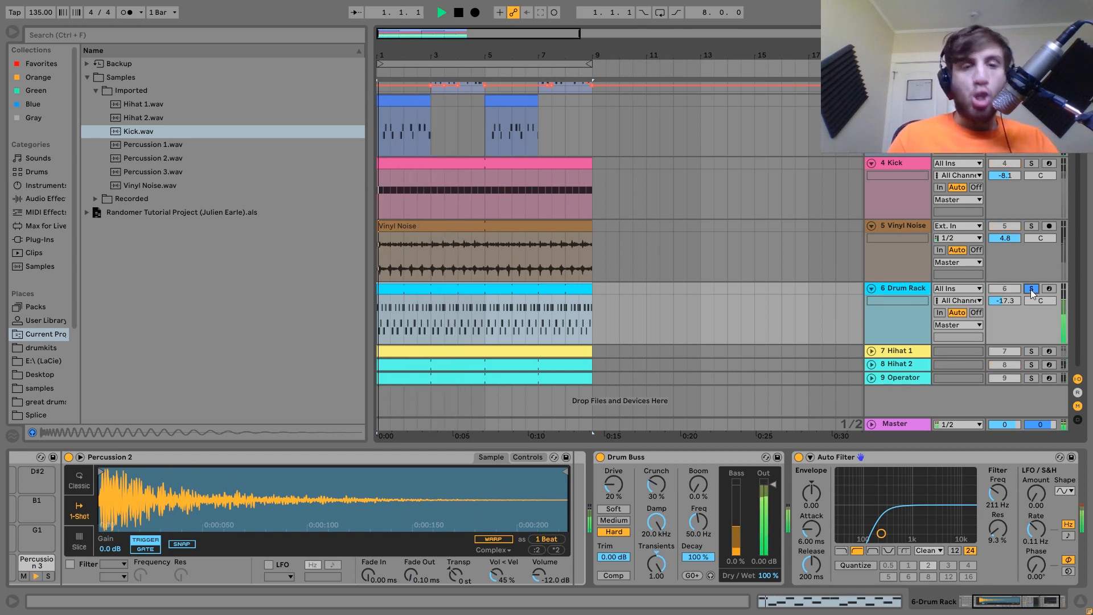
pyautogui.press('space')
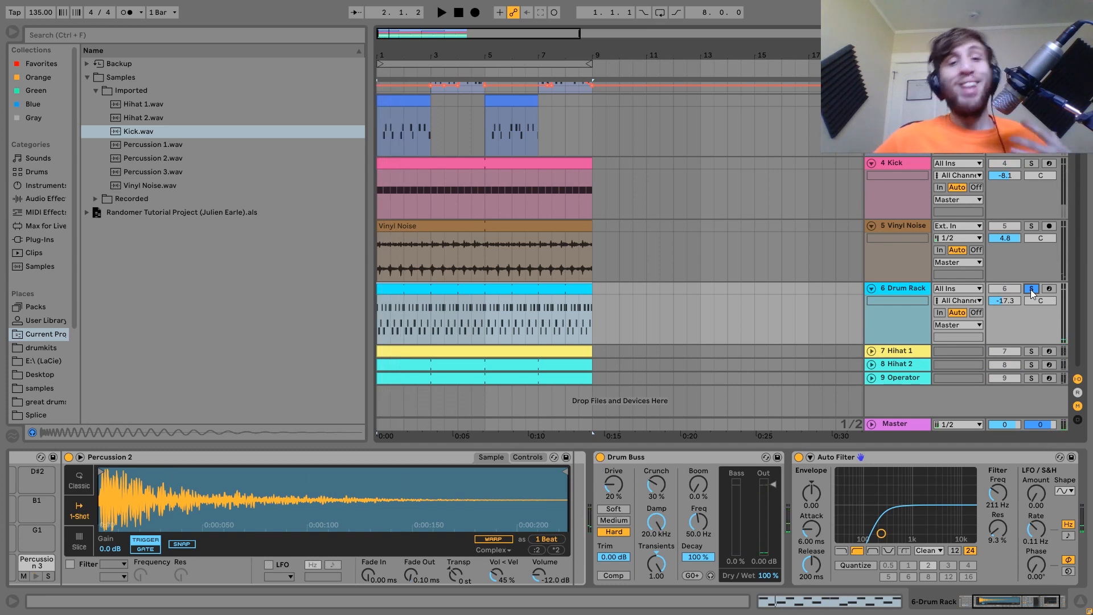
pyautogui.press('space')
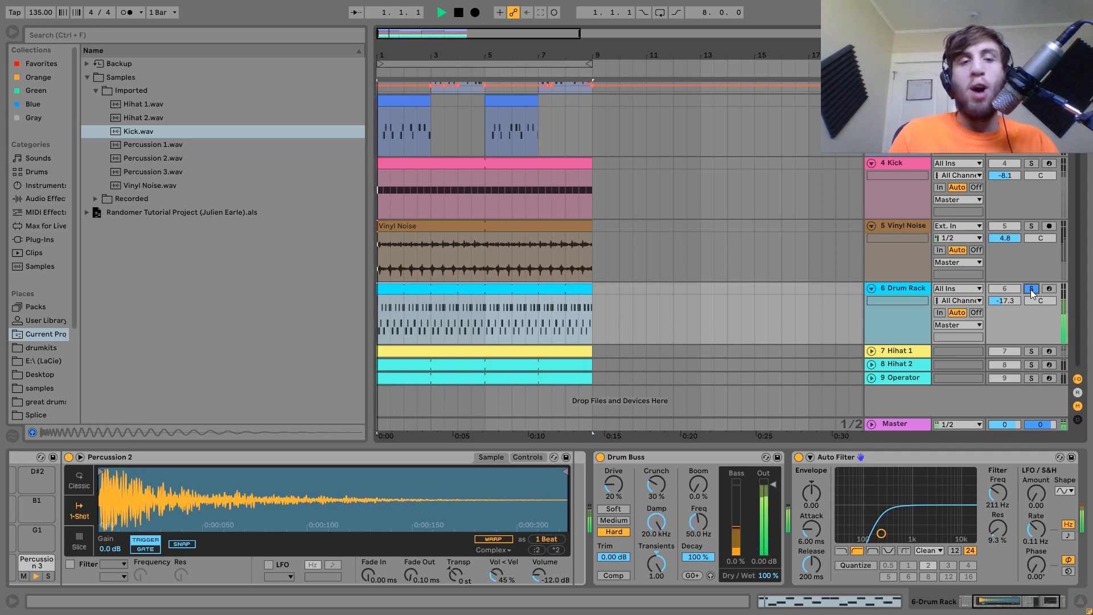
pyautogui.click(1030, 290)
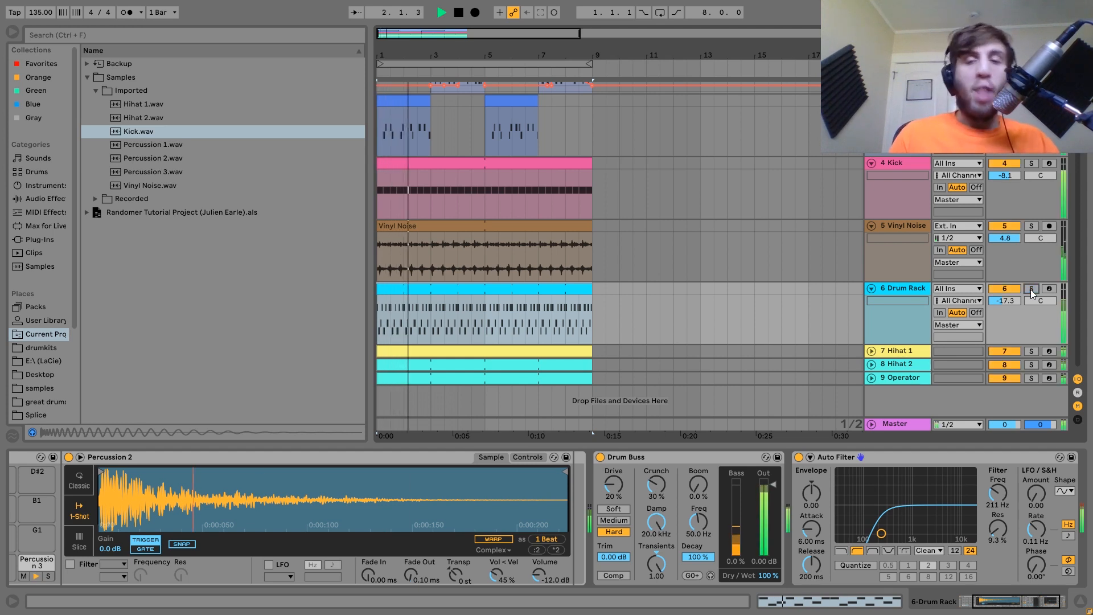
pyautogui.click(1031, 290)
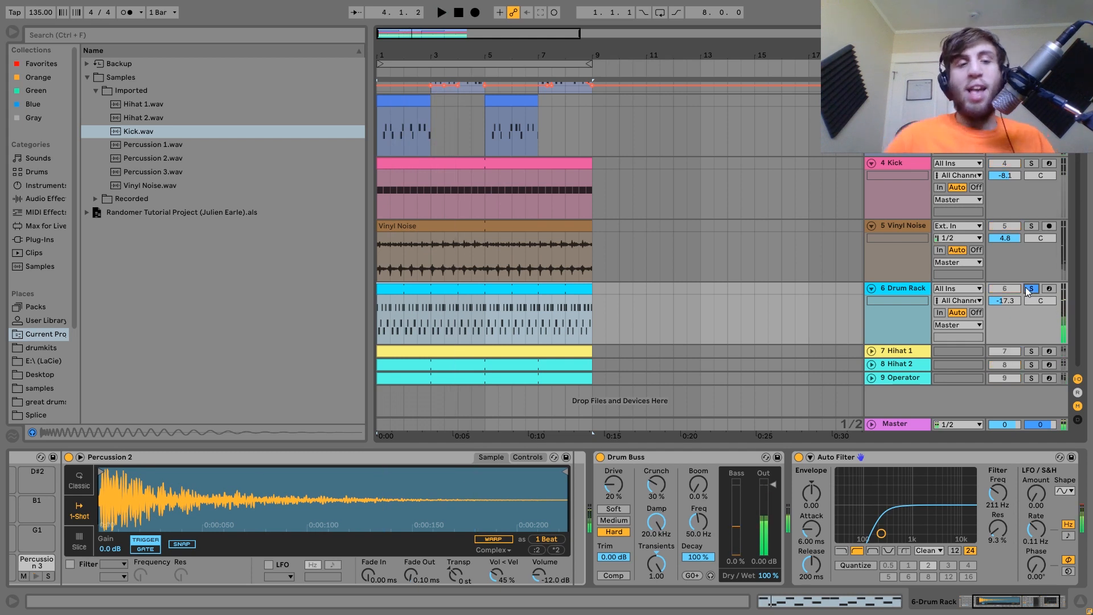
# Play the loop with the Drum Rack unsoloed and muted, and bring it back unmuted and soloed
pyautogui.click(1020, 288)
pyautogui.press('space')
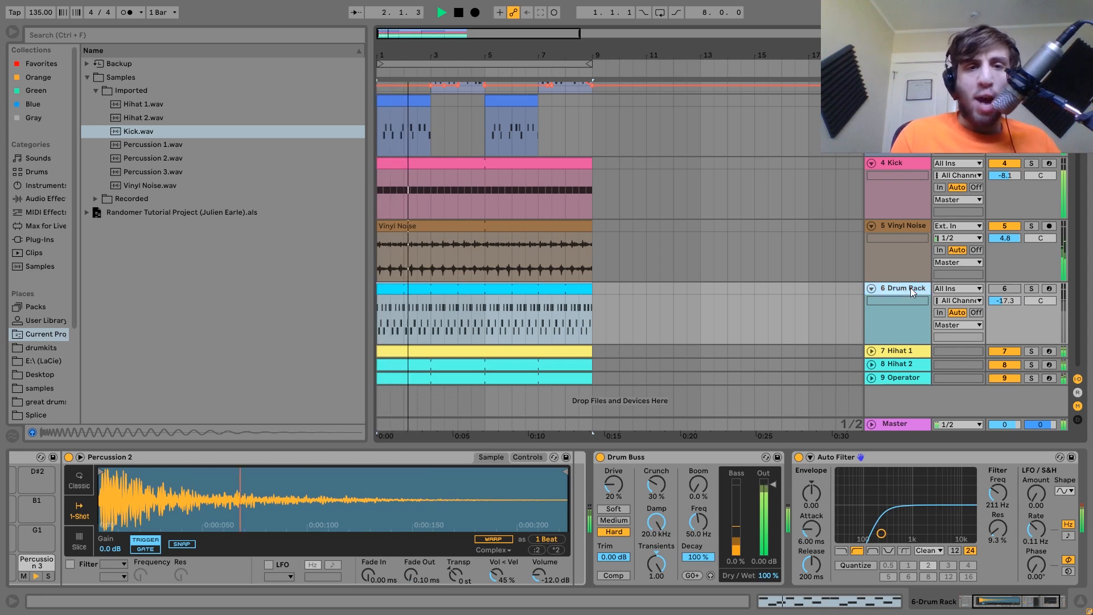
pyautogui.click(1004, 288)
pyautogui.click(1031, 289)
pyautogui.press('space')
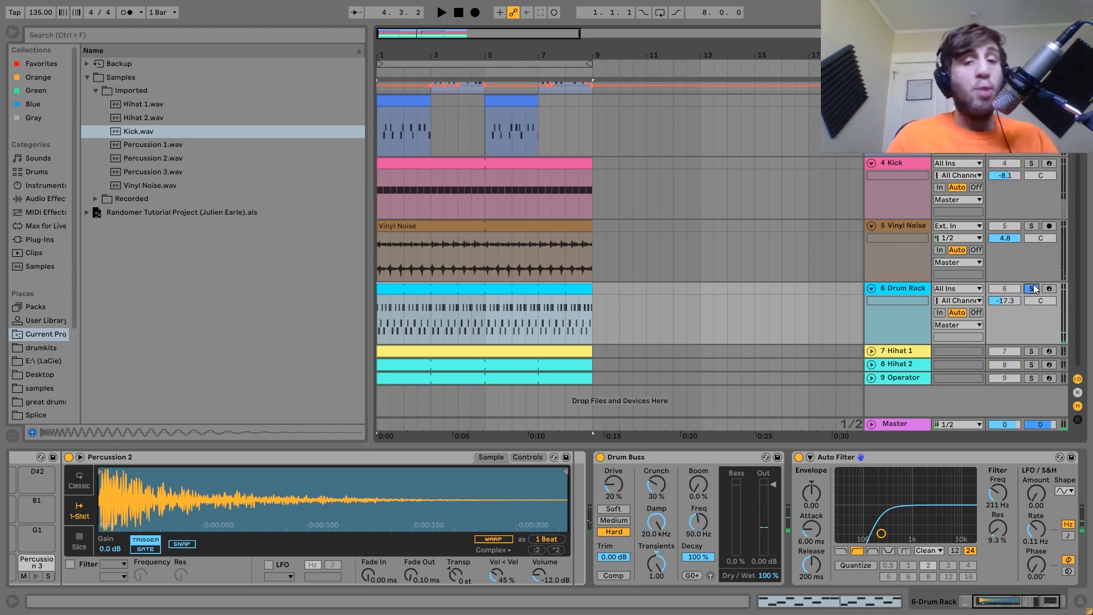
# Audition the Drum Rack's Percussion 1, 2 and 3 pads individually
pyautogui.hscroll(-3, 411, 565)
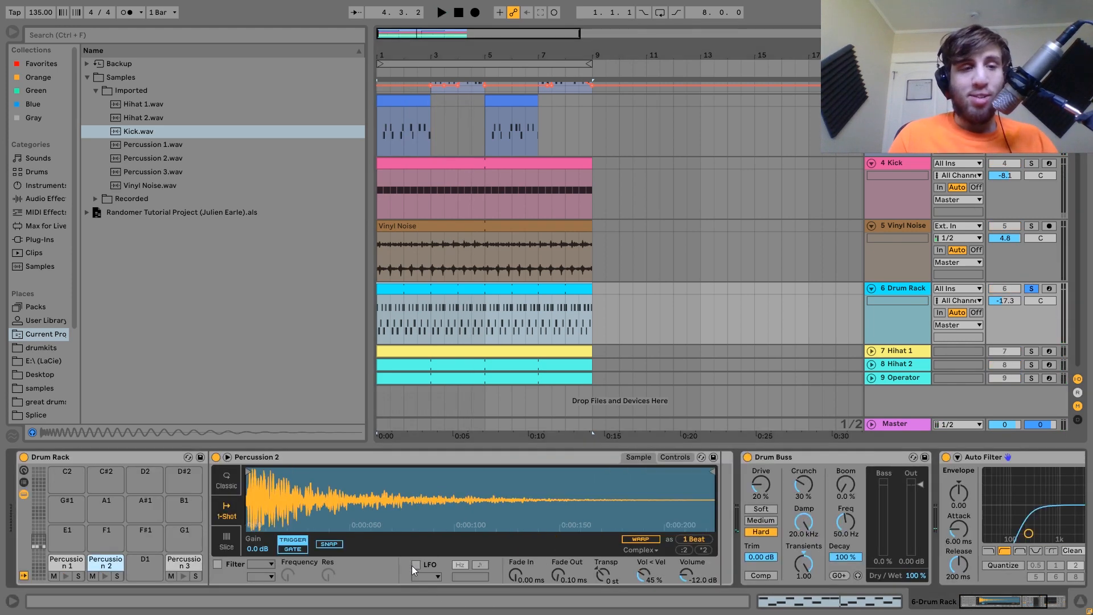
pyautogui.click(66, 578)
pyautogui.click(104, 579)
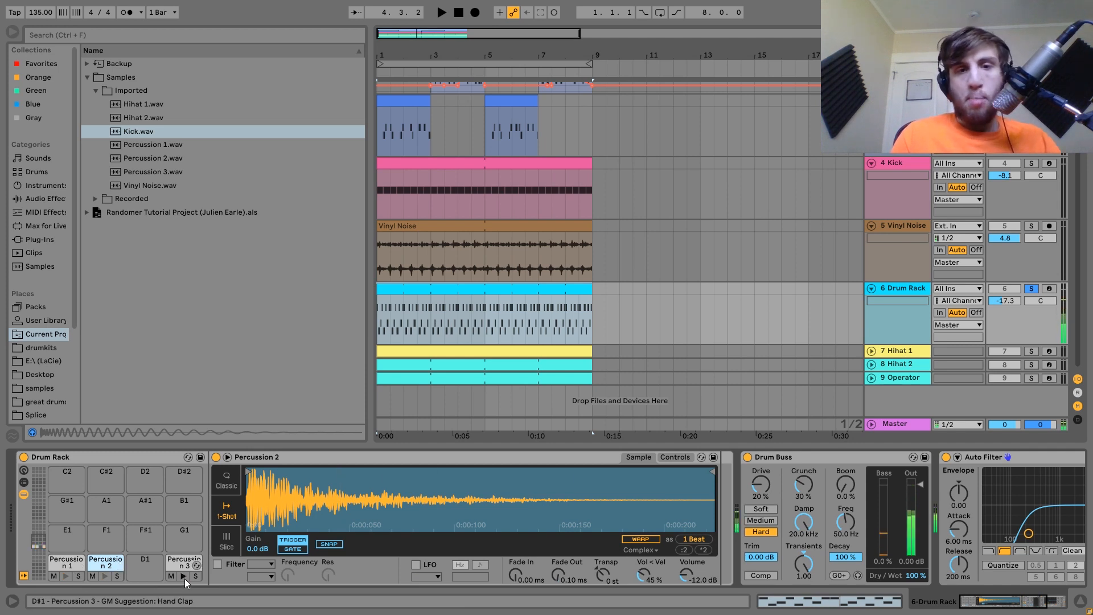
# Review the Drum Rack's Drum Buss and Auto Filter while auditioning the track from bar 1
pyautogui.hscroll(3, 185, 578)
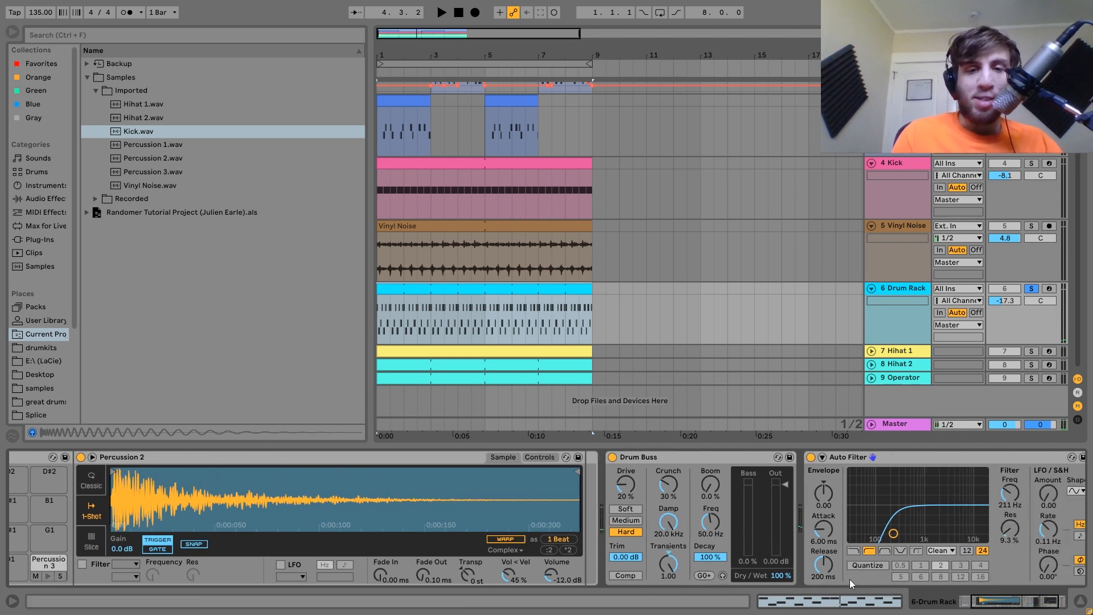
pyautogui.hscroll(2, 629, 544)
pyautogui.press('space')
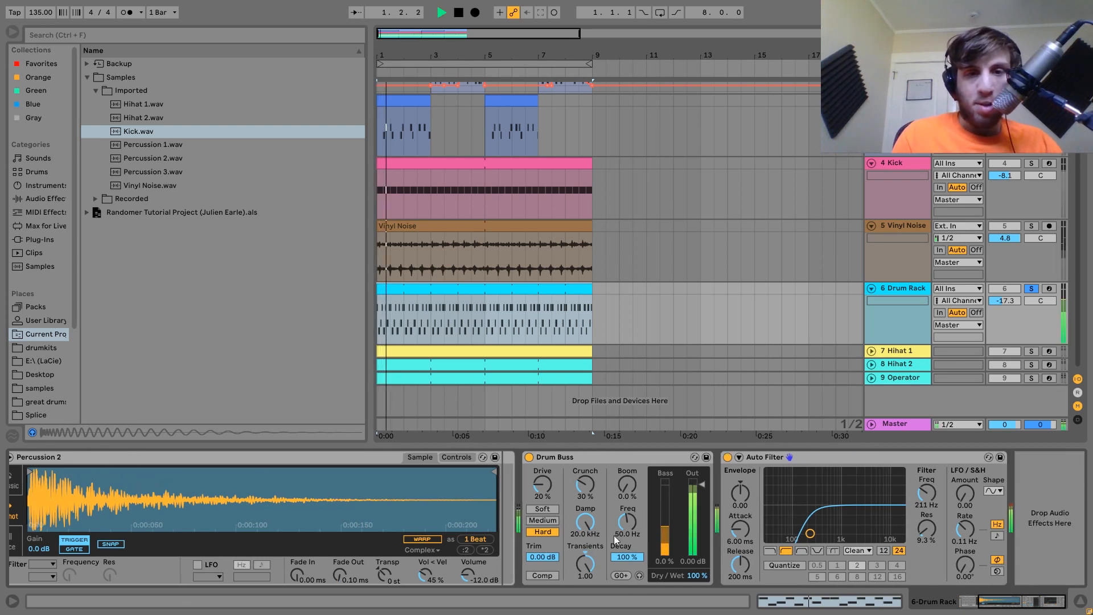
pyautogui.press('space')
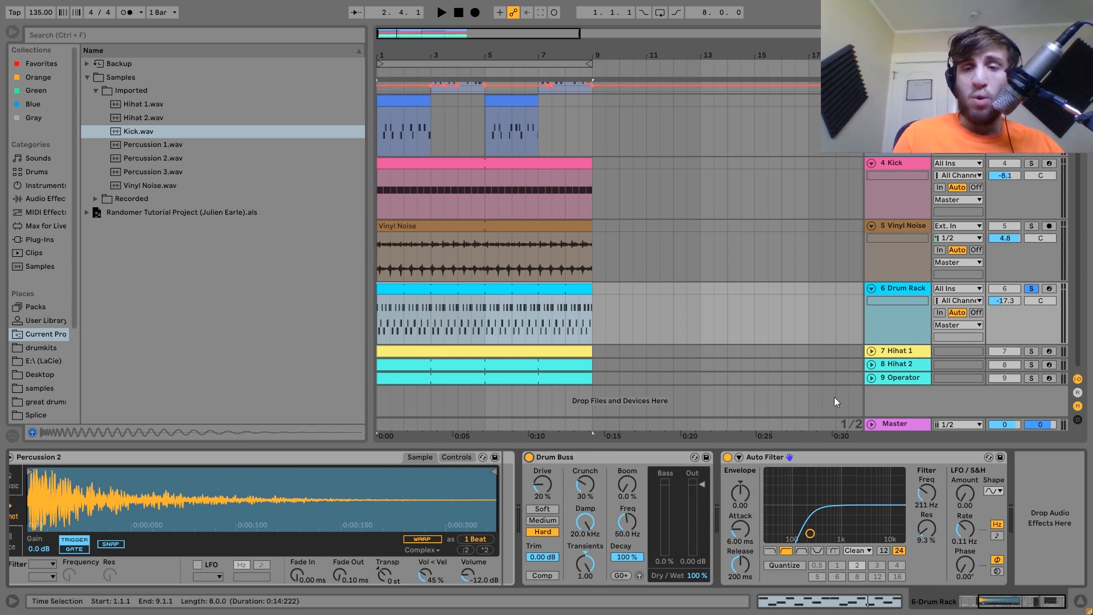
# Solo and unfold the Hihat 1 track, select its clip and audition it from bar 1
pyautogui.click(910, 349)
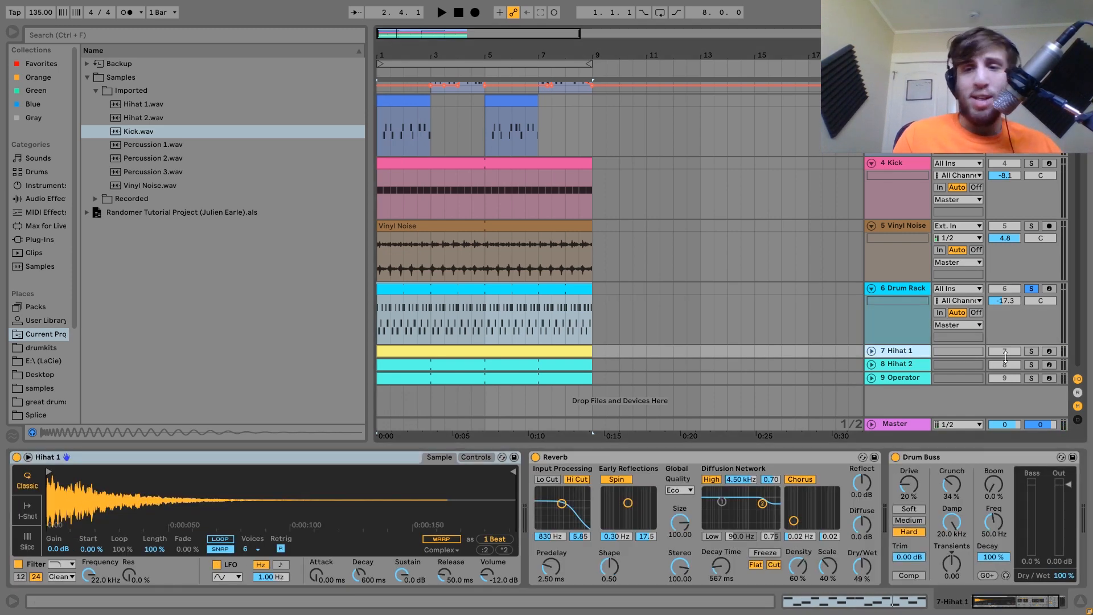
pyautogui.click(870, 351)
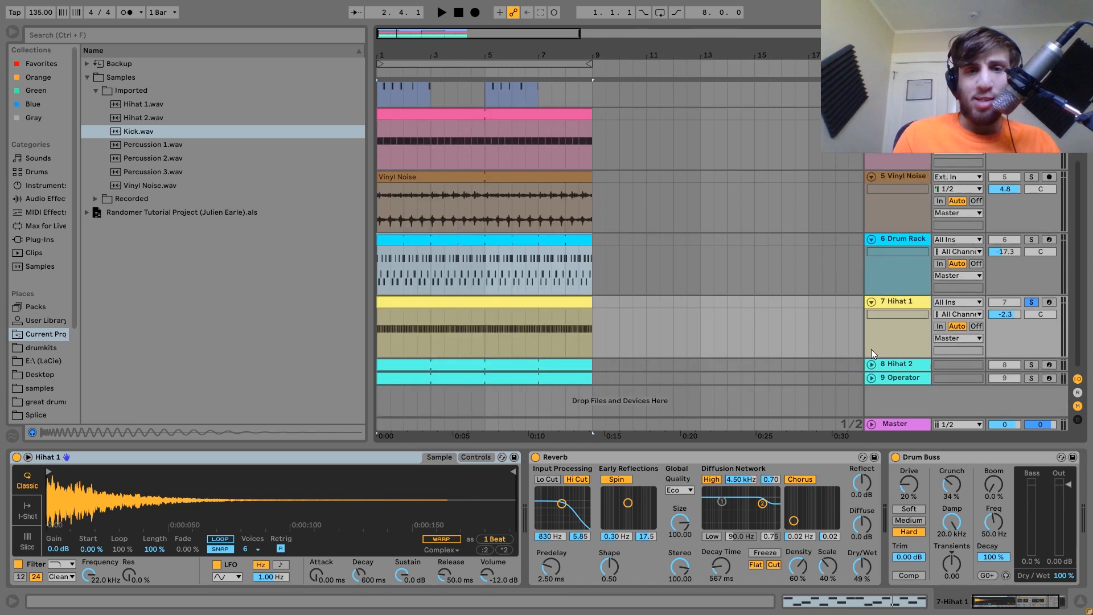
pyautogui.press('space')
pyautogui.click(496, 301)
pyautogui.press('space')
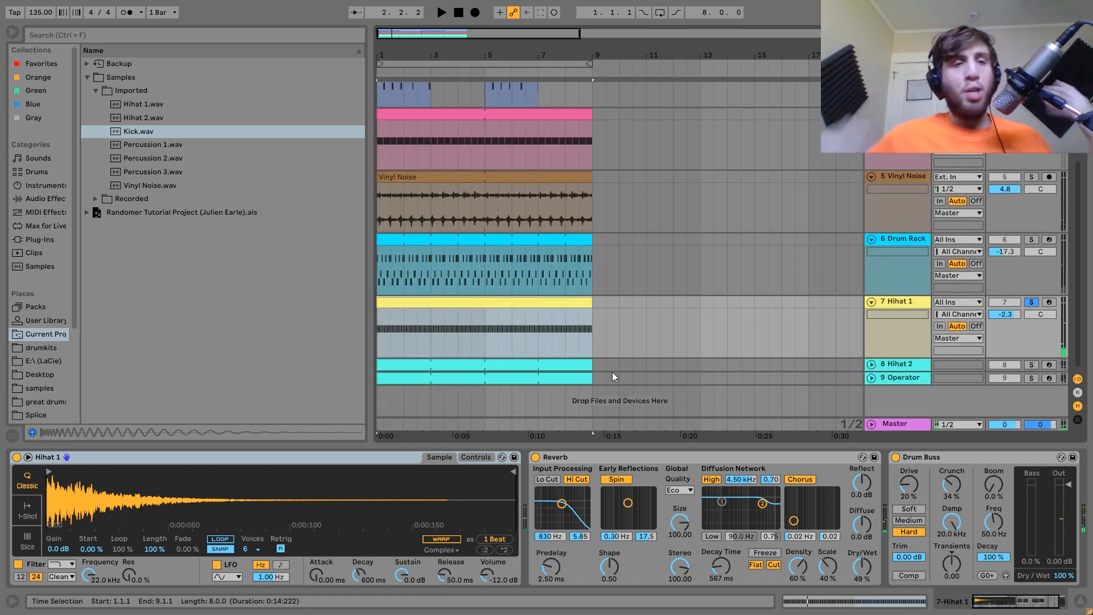
# Preview the Hihat 1.wav sample, and audition the Hihat 1 track from bar 1 while reviewing its Reverb and Drum Buss
pyautogui.click(170, 105)
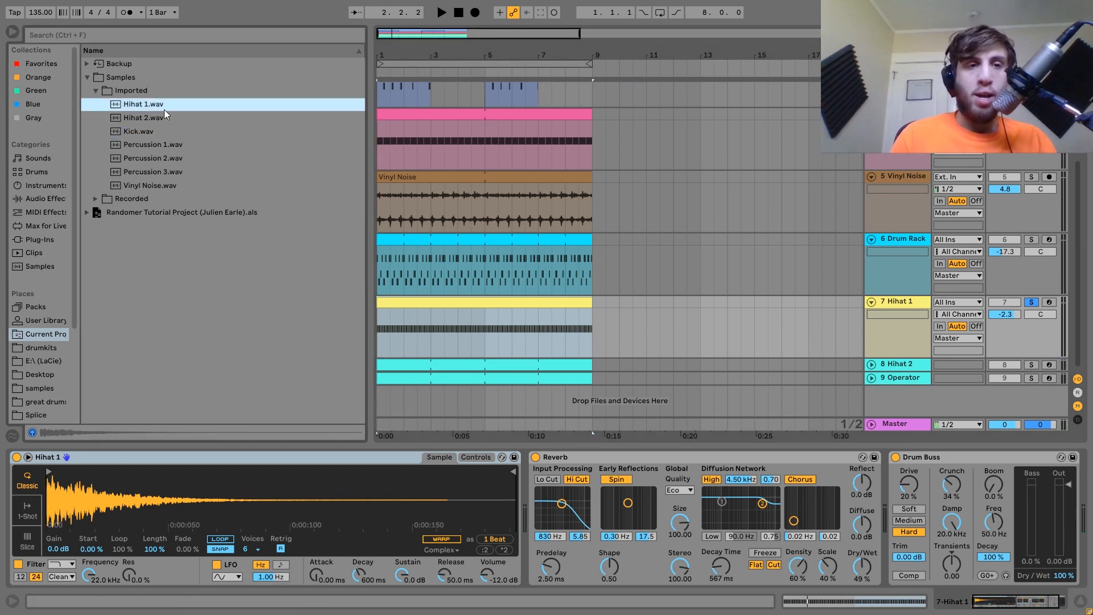
pyautogui.press('space')
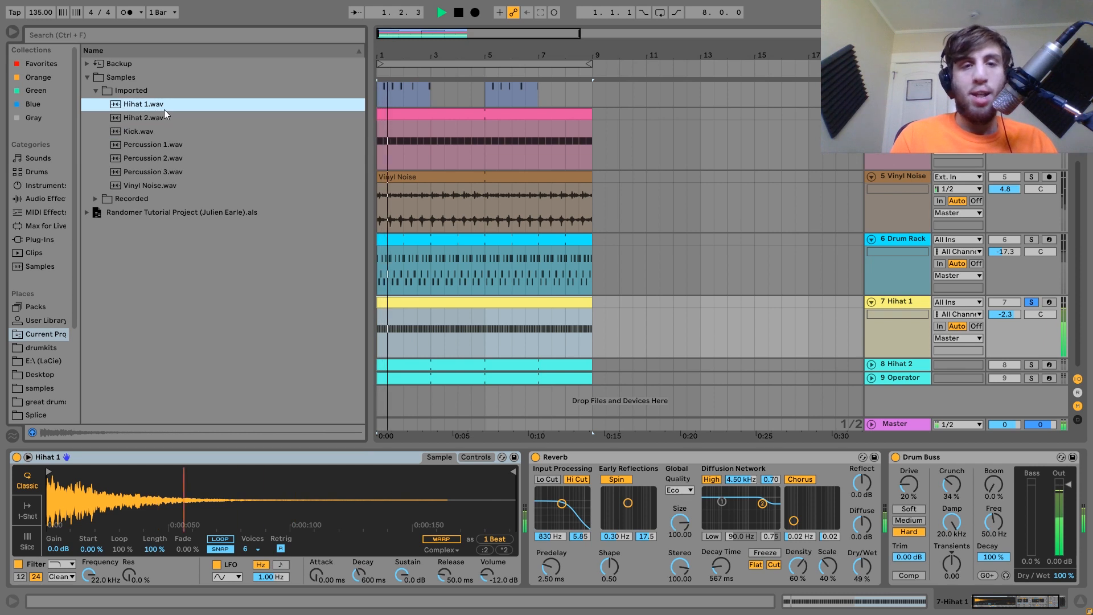
pyautogui.click(488, 489)
pyautogui.scroll(-2, 488, 488)
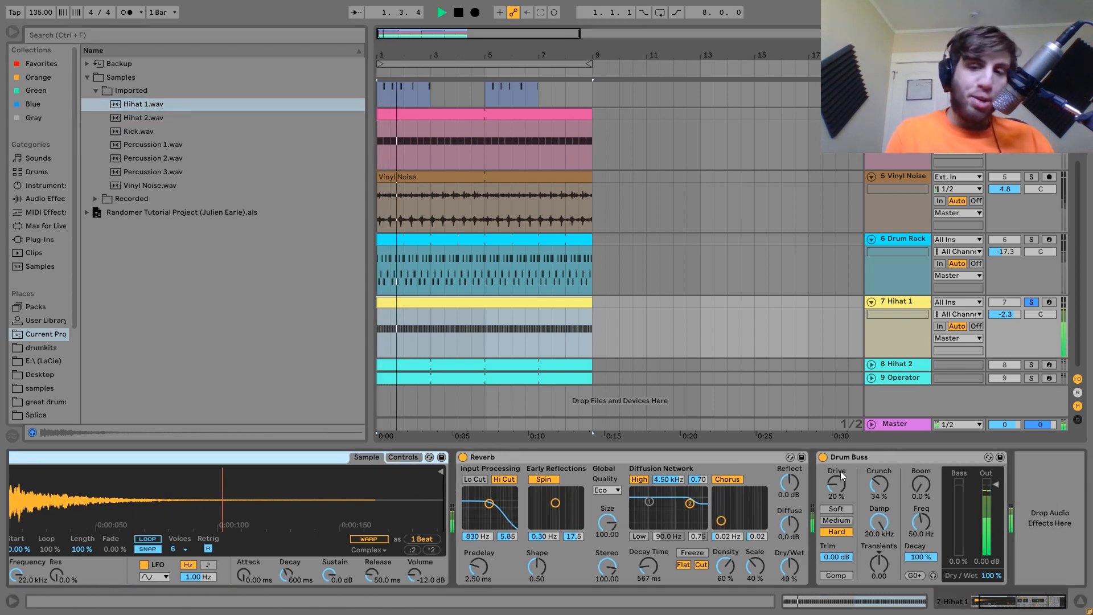
pyautogui.press('space')
pyautogui.press('space')
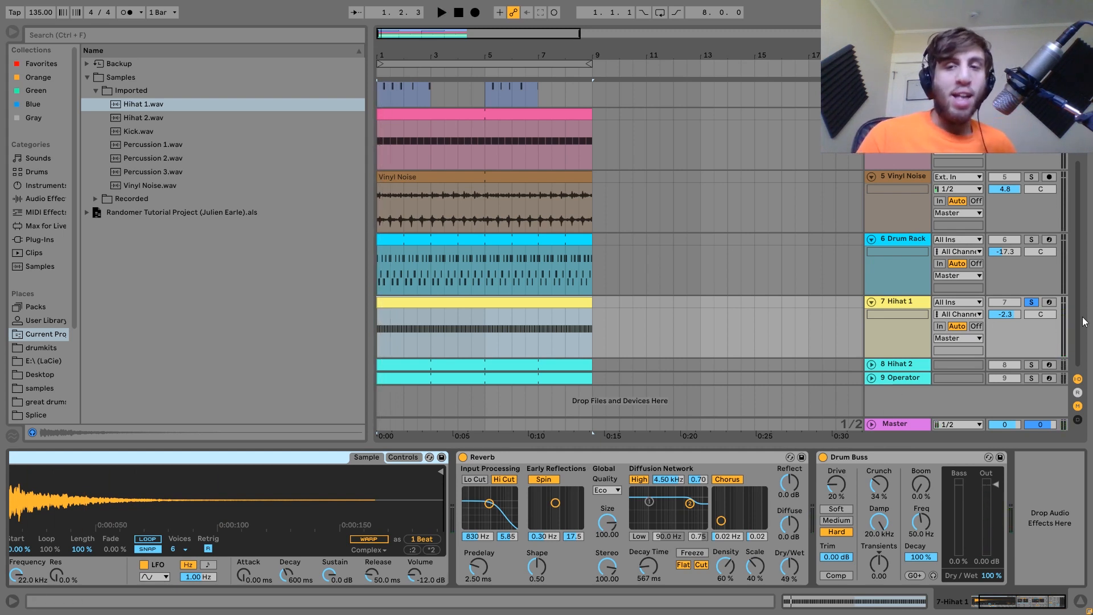
# Clear the Hihat 1 solo and audition the full mix from bar 1
pyautogui.click(1031, 302)
pyautogui.press('space')
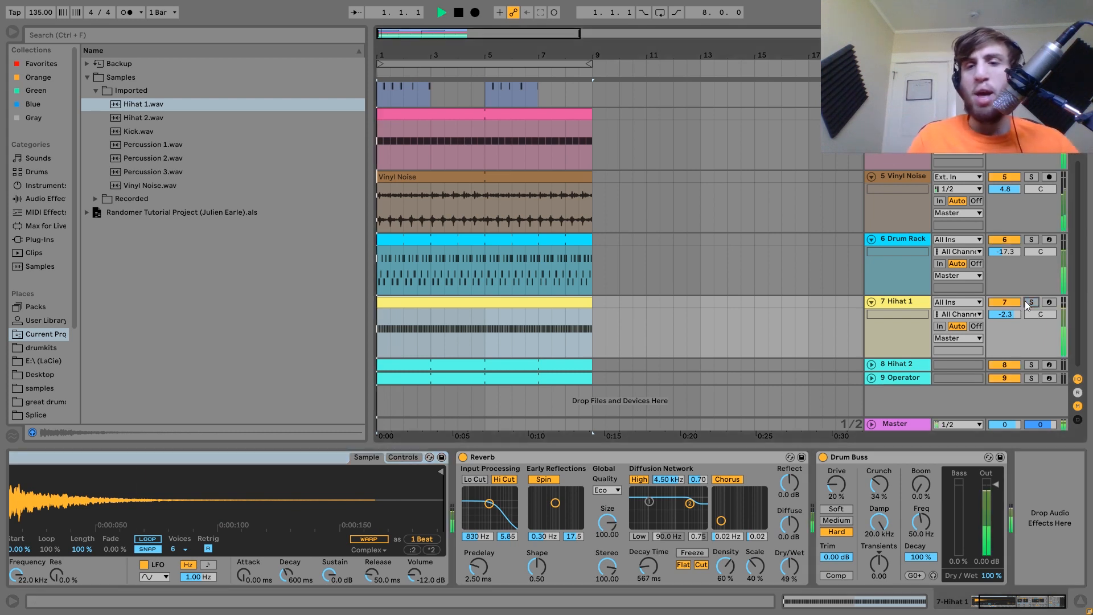
pyautogui.press('space')
# Solo Hihat 1 again and audition it from bar 1 while reviewing its Reverb and Drum Buss
pyautogui.click(1031, 302)
pyautogui.press('space')
pyautogui.press('space')
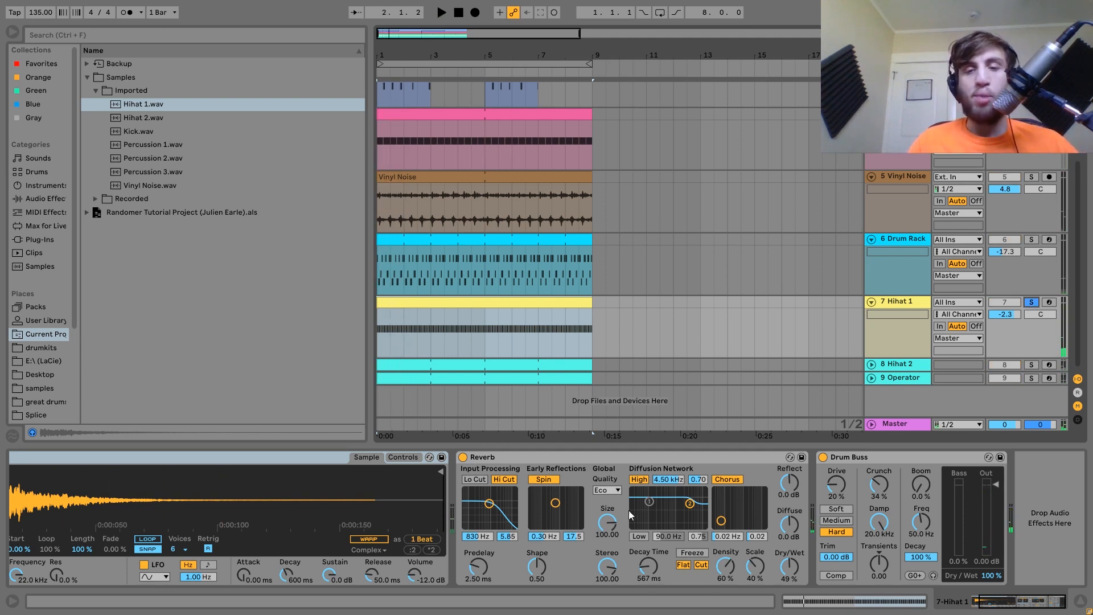
pyautogui.click(908, 456)
pyautogui.press('space')
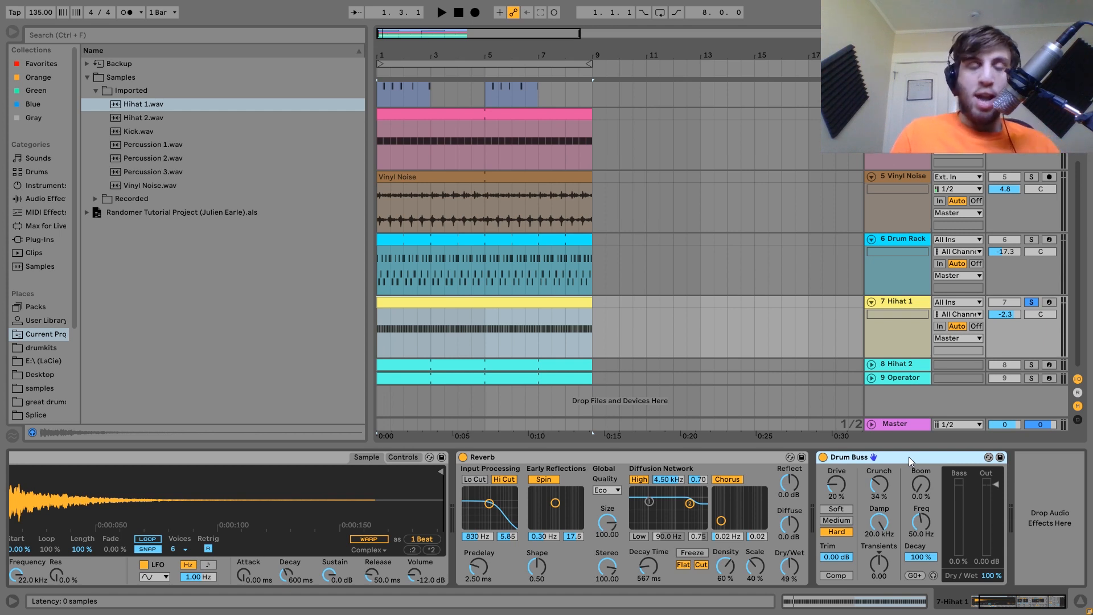
pyautogui.press('space')
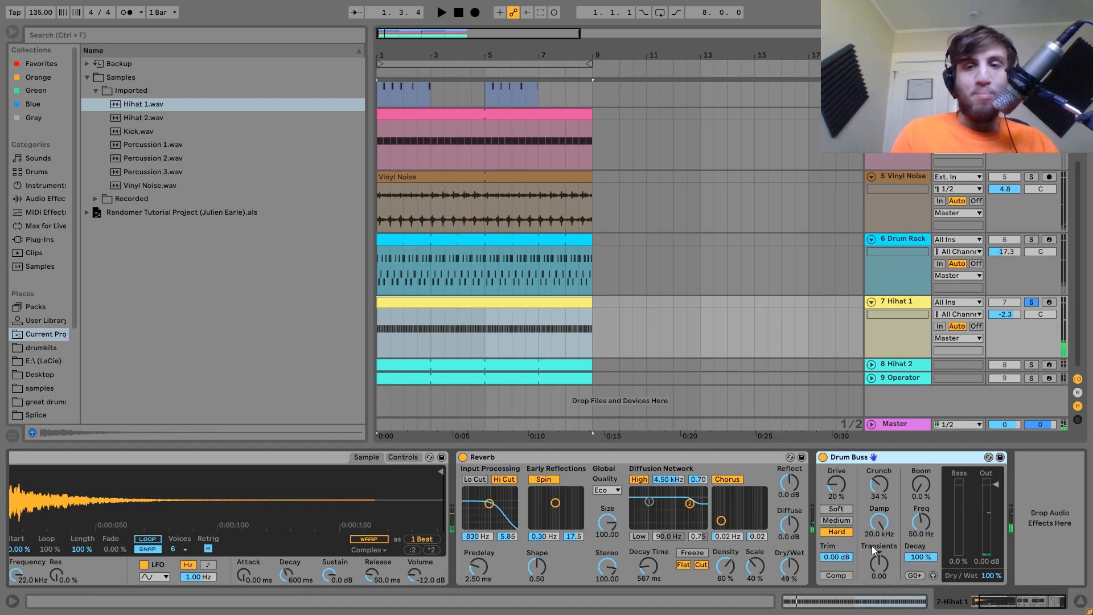
# Solo the Hihat 2 and Operator tracks together, unfold both and audition them from bar 1
pyautogui.click(1030, 364)
pyautogui.keyDown('ctrl'); pyautogui.click(1031, 378); pyautogui.keyUp('ctrl')
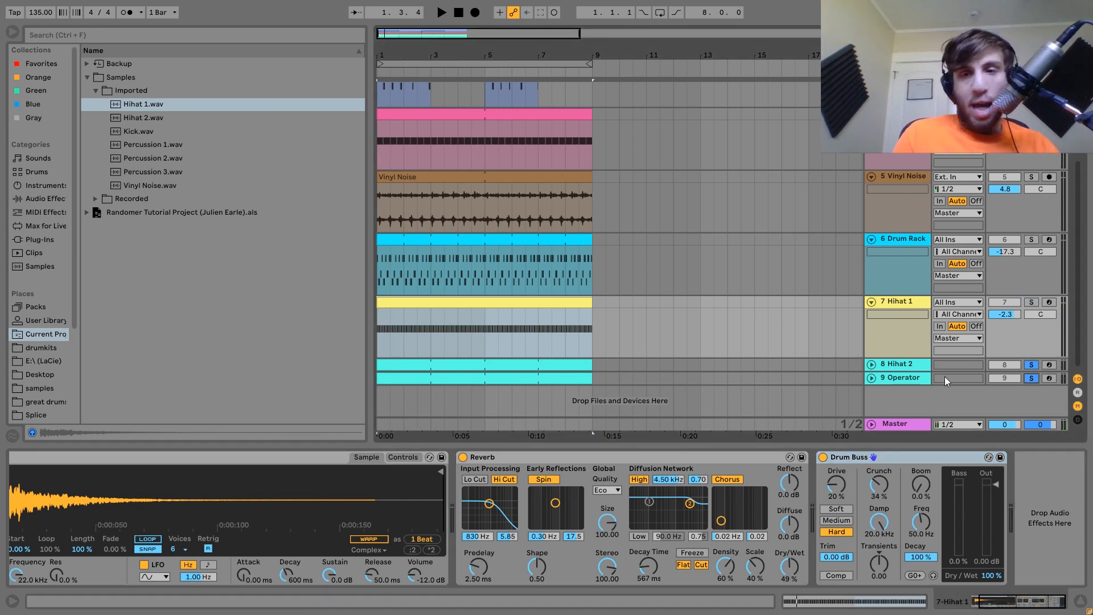
pyautogui.click(911, 377)
pyautogui.click(870, 378)
pyautogui.click(870, 365)
pyautogui.click(899, 364)
pyautogui.press('space')
pyautogui.scroll(-3, 899, 365)
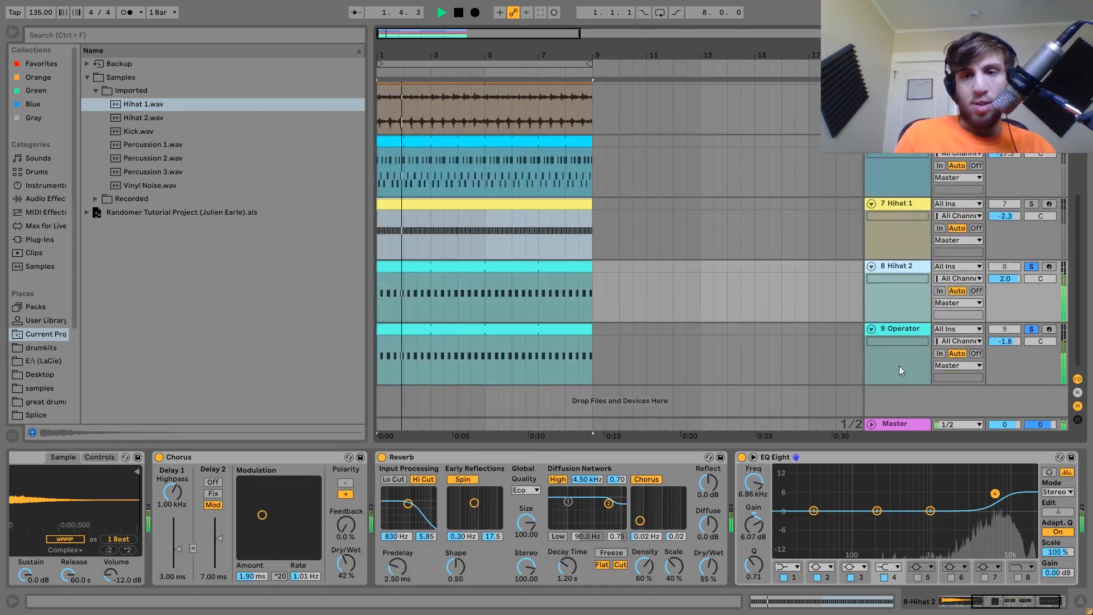
pyautogui.press('space')
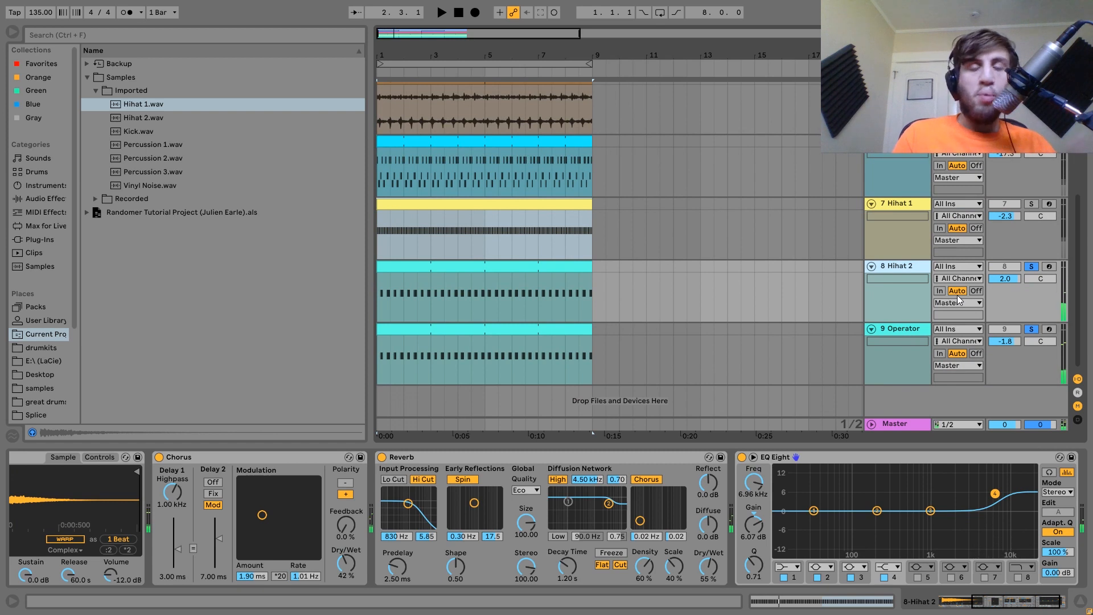
# Audition the Hihat 2 track alone, followed by the Operator track alone, from bar 1
pyautogui.click(1032, 266)
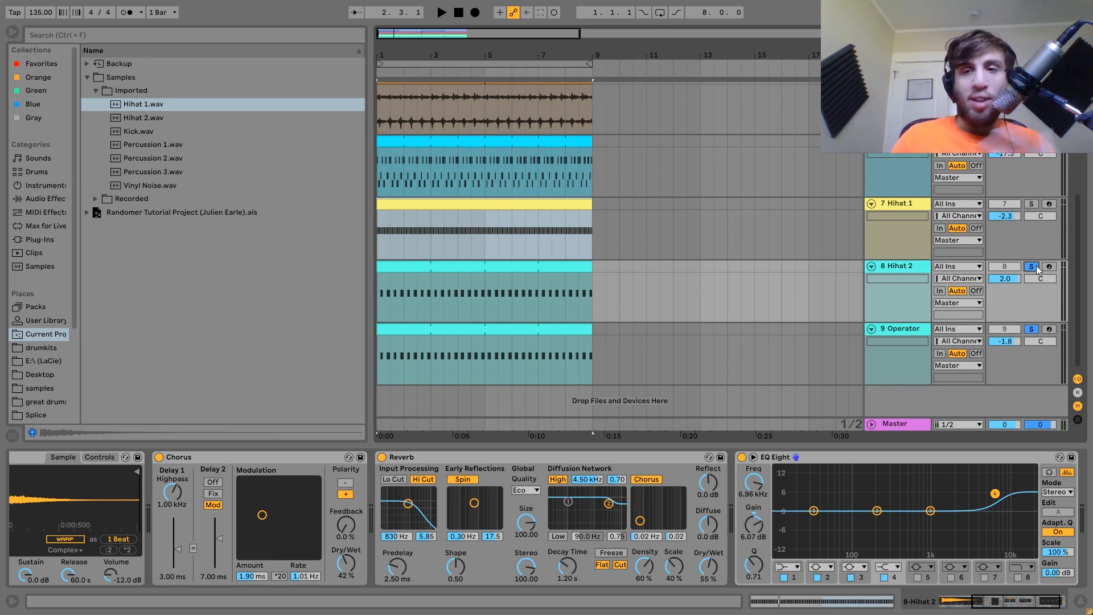
pyautogui.press('space')
pyautogui.press('space')
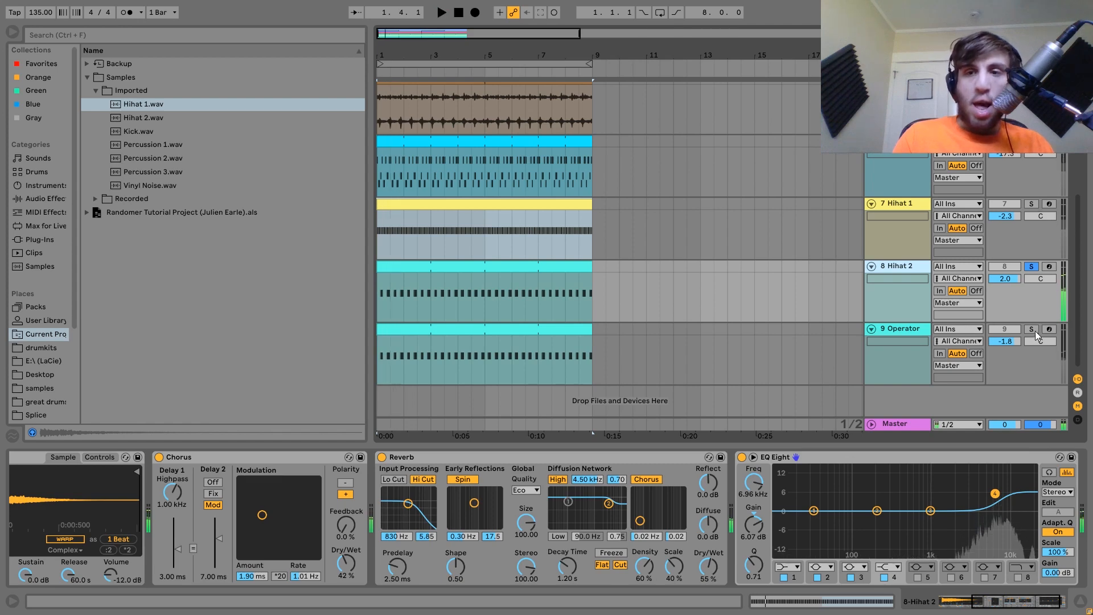
pyautogui.click(1015, 339)
pyautogui.click(1031, 329)
pyautogui.press('space')
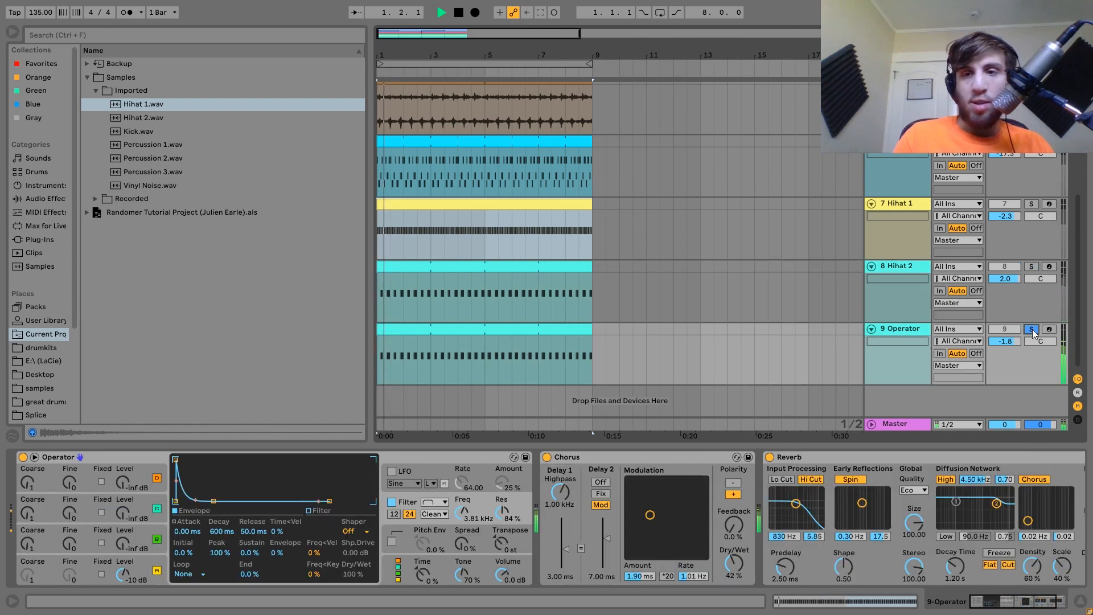
# Solo Hihat 2 and add the Operator track to the solo during playback to compare the layered sound
pyautogui.click(1030, 266)
pyautogui.press('space')
pyautogui.click(931, 266)
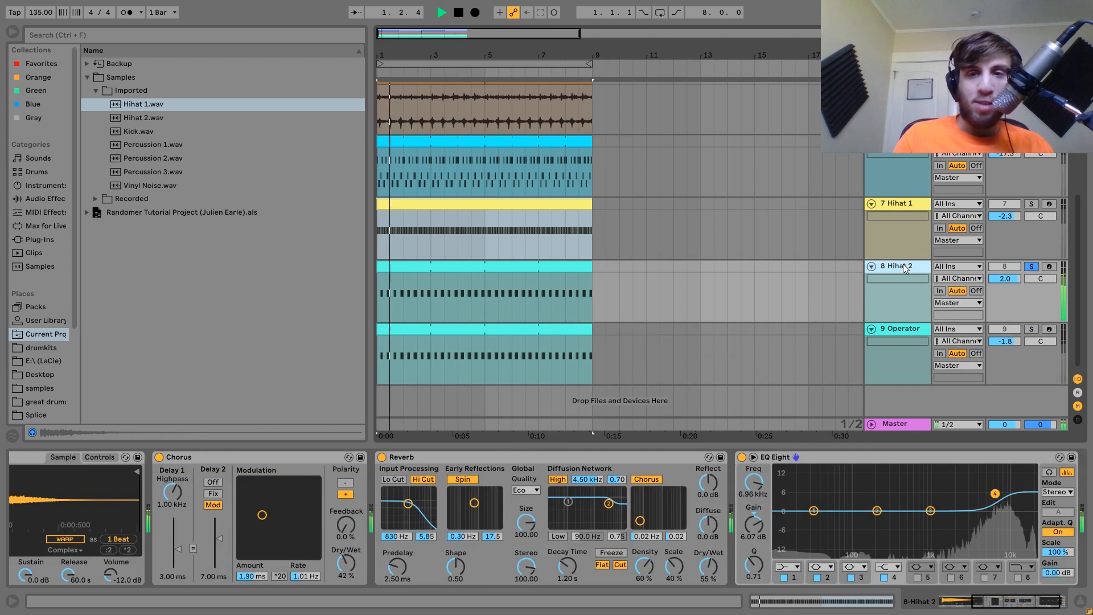
pyautogui.keyDown('ctrl'); pyautogui.click(1032, 330); pyautogui.keyUp('ctrl')
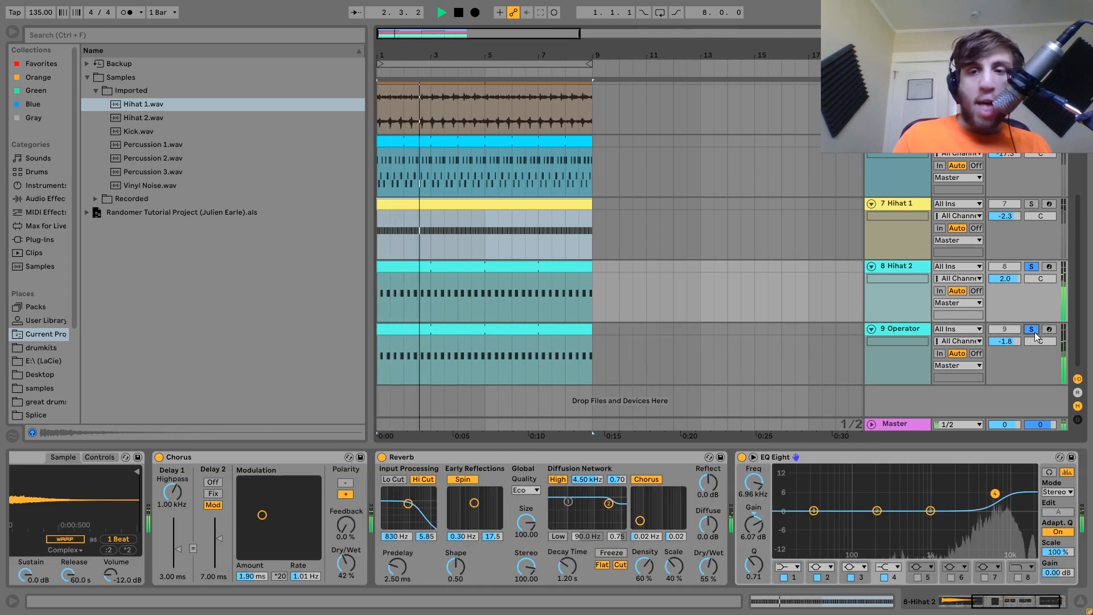
pyautogui.press('space')
# Clear the solos, mute the Operator track and audition the mix without it twice
pyautogui.click(1030, 330)
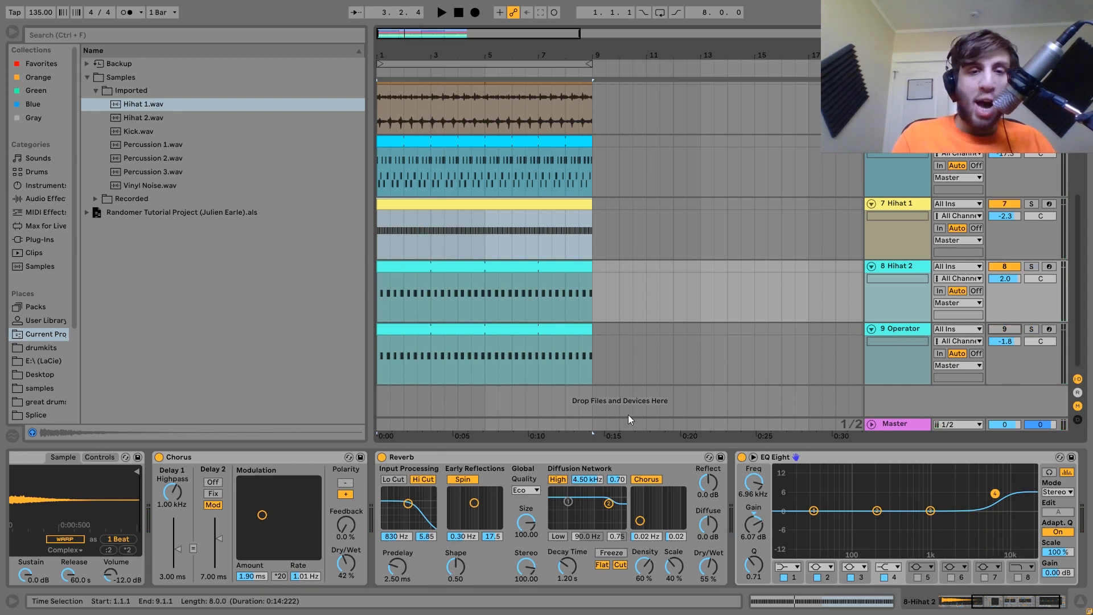
pyautogui.press('space')
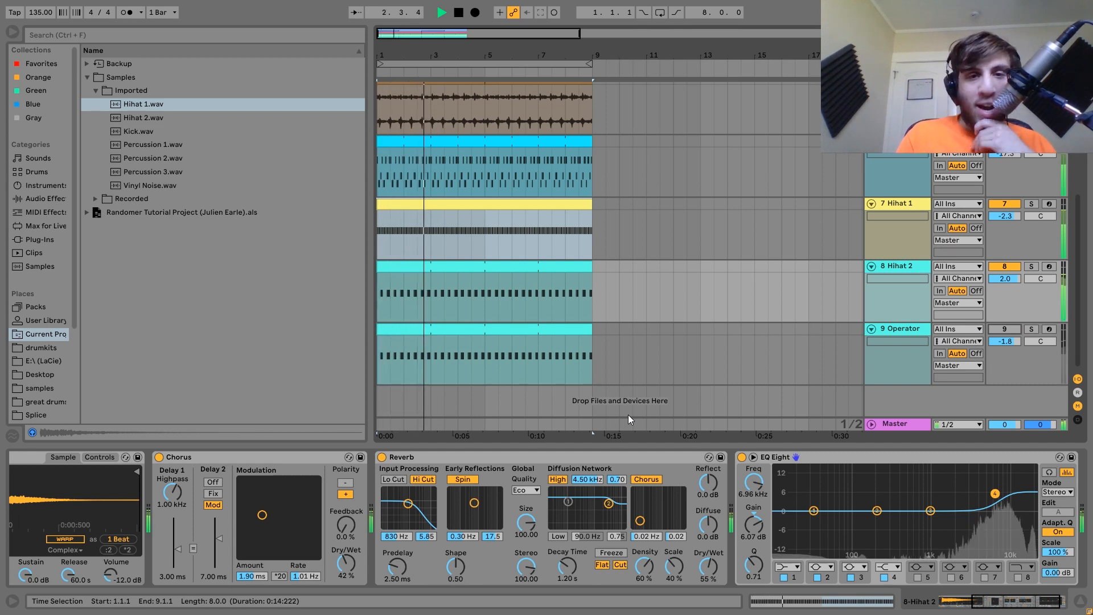
pyautogui.press('space')
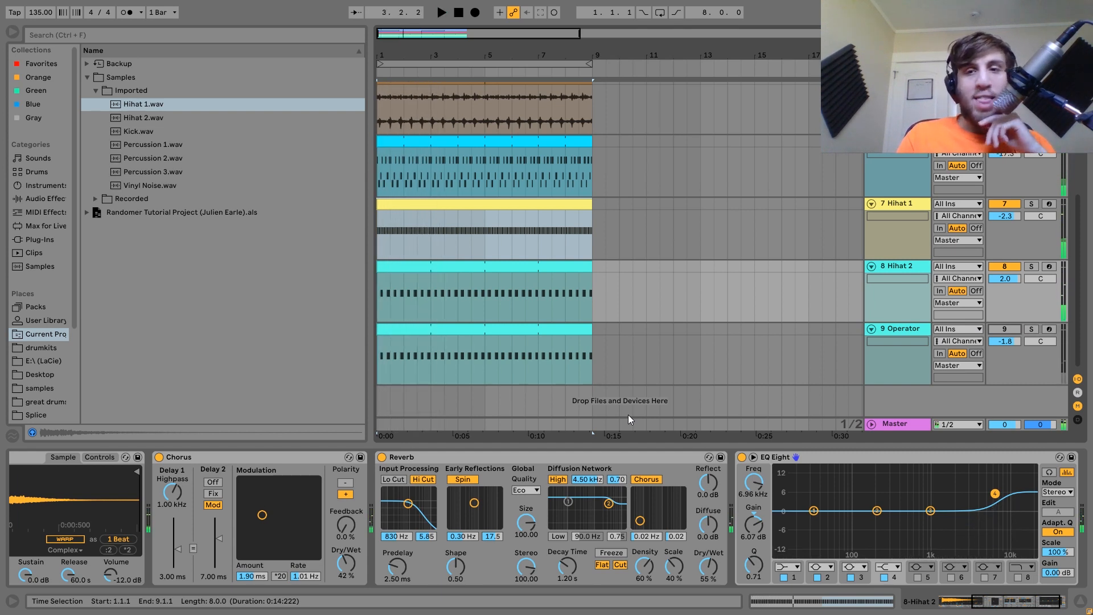
pyautogui.press('space')
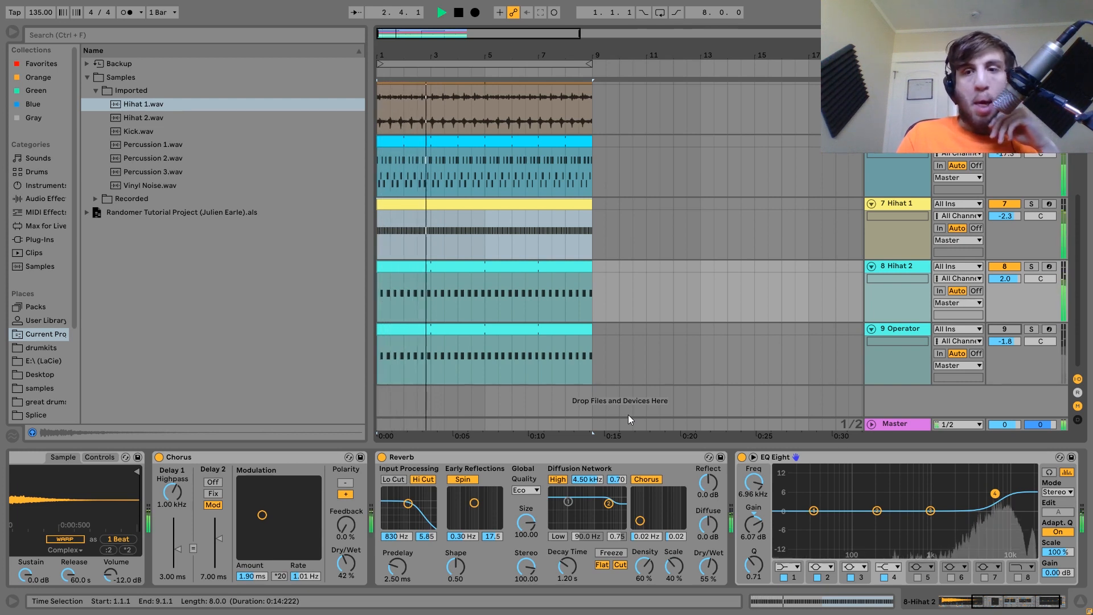
pyautogui.press('space')
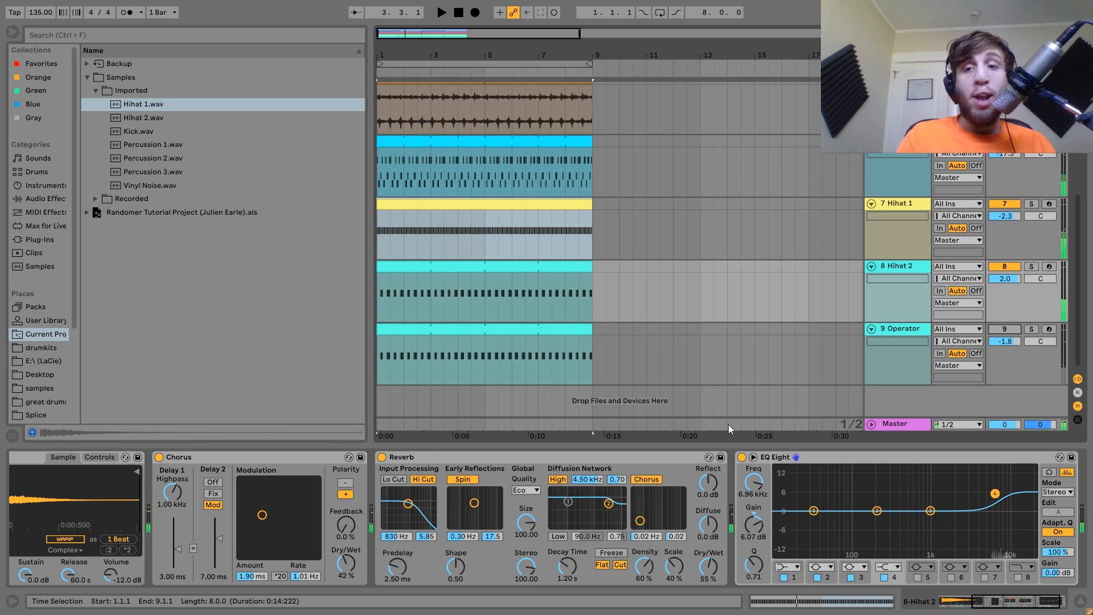
# Unmute the Operator track and audition the full mix from bar 1
pyautogui.click(1003, 329)
pyautogui.press('space')
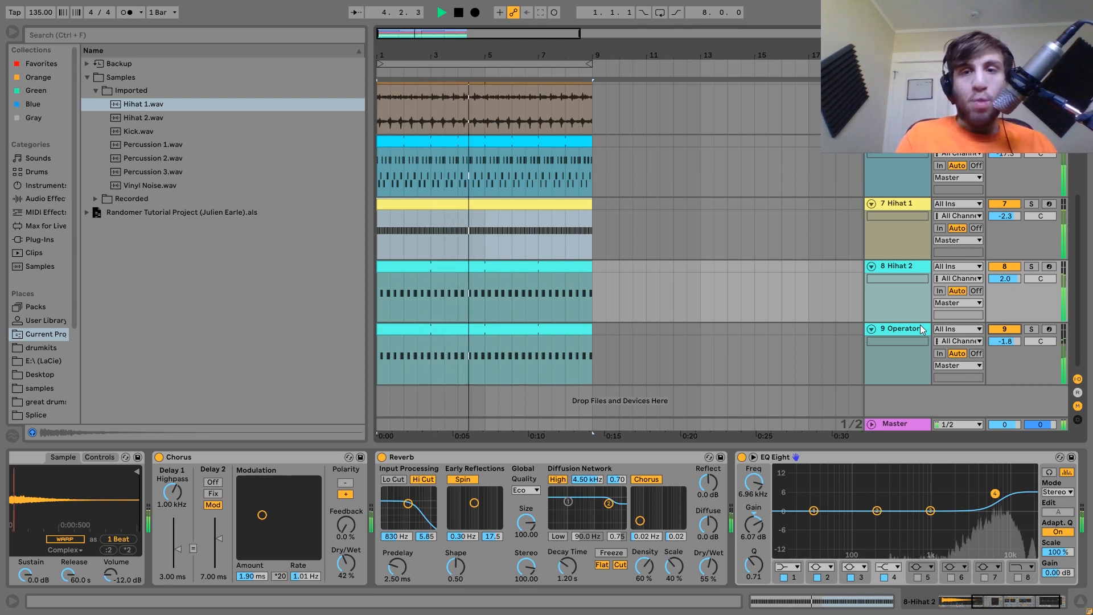
pyautogui.press('space')
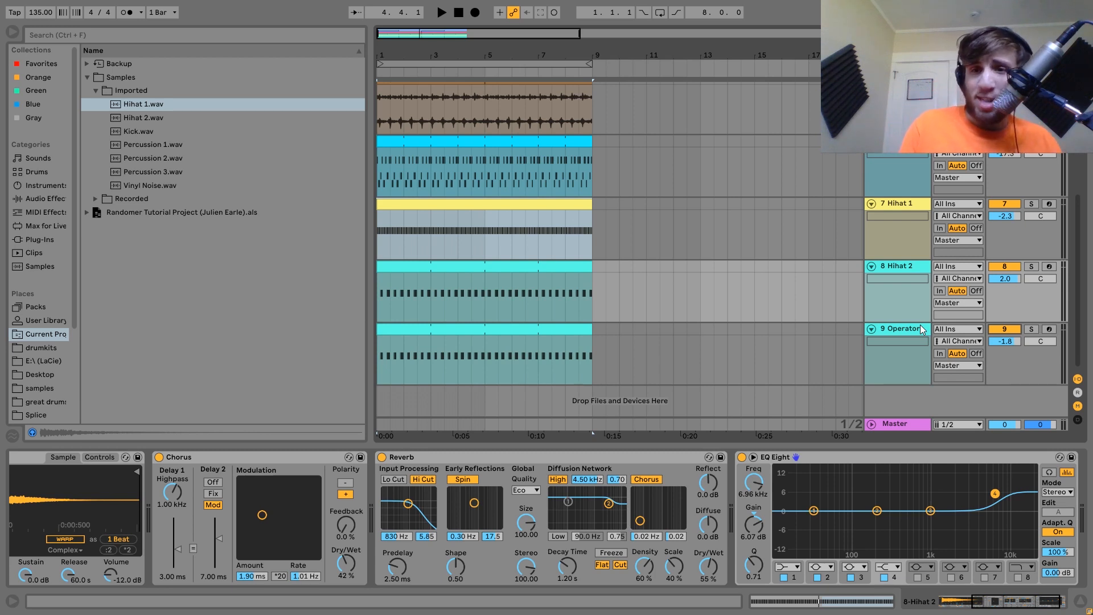
# Solo Hihat 2 and audition it while reviewing its sample, Chorus, Reverb and EQ Eight
pyautogui.click(900, 267)
pyautogui.click(1031, 268)
pyautogui.press('space')
pyautogui.hscroll(-7, 390, 580)
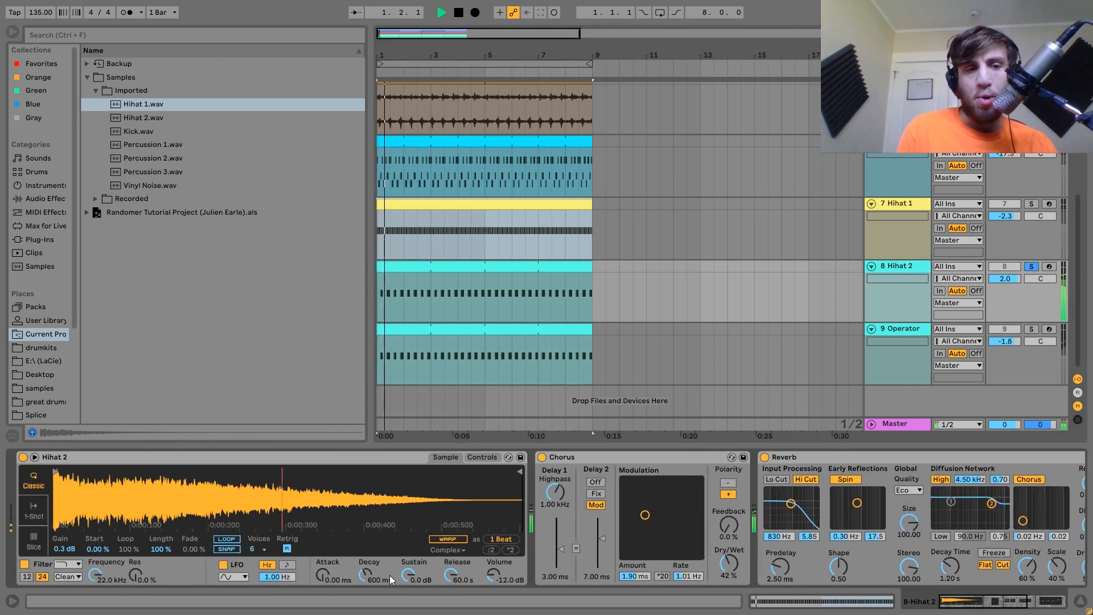
pyautogui.hscroll(3, 389, 575)
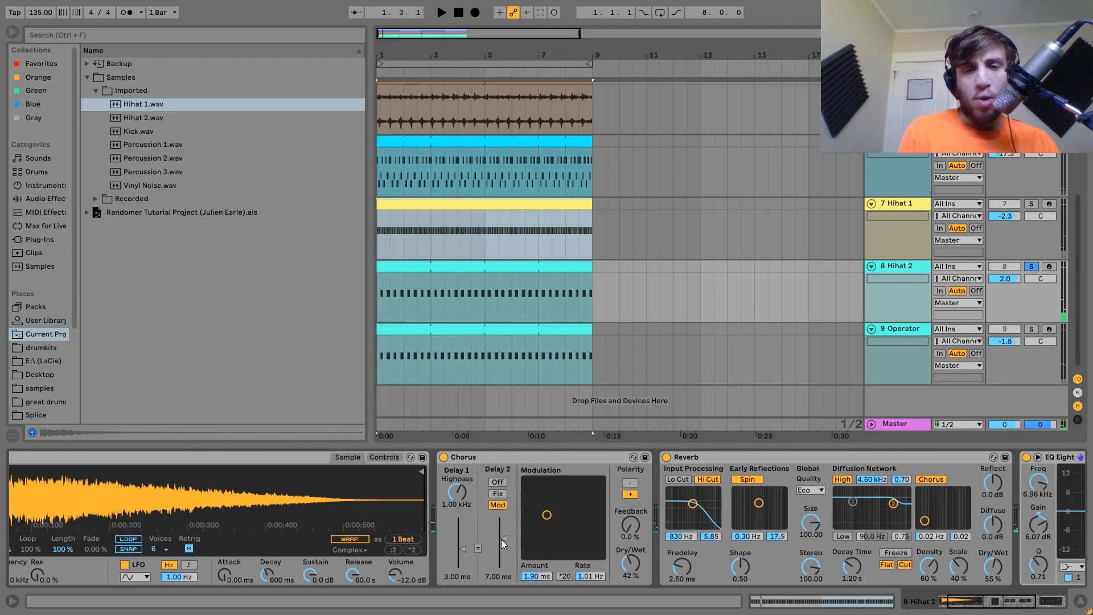
pyautogui.hscroll(5, 629, 493)
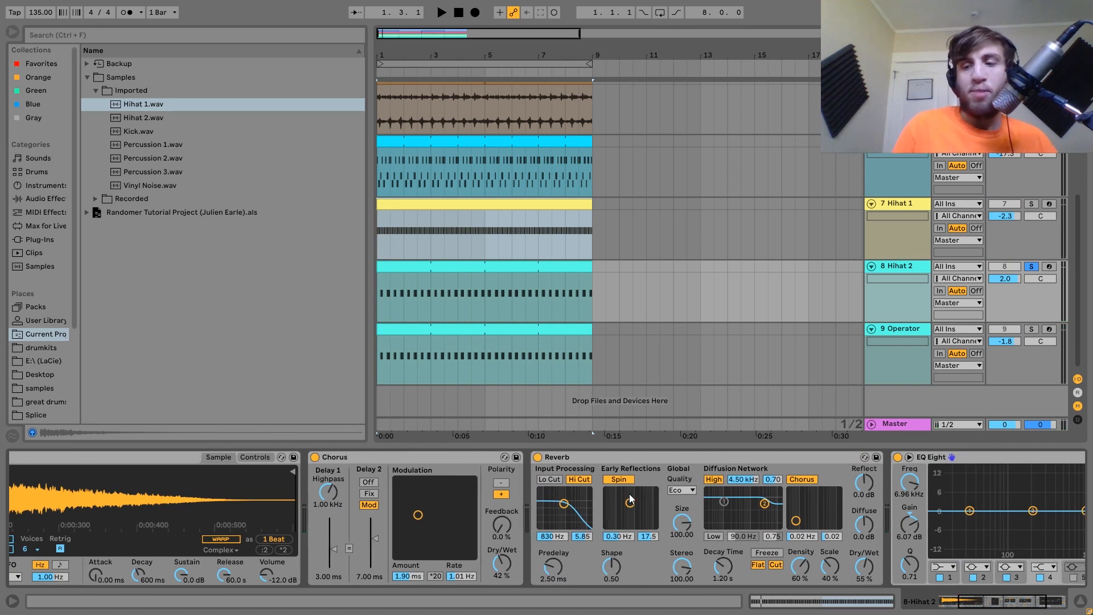
pyautogui.hscroll(4, 630, 493)
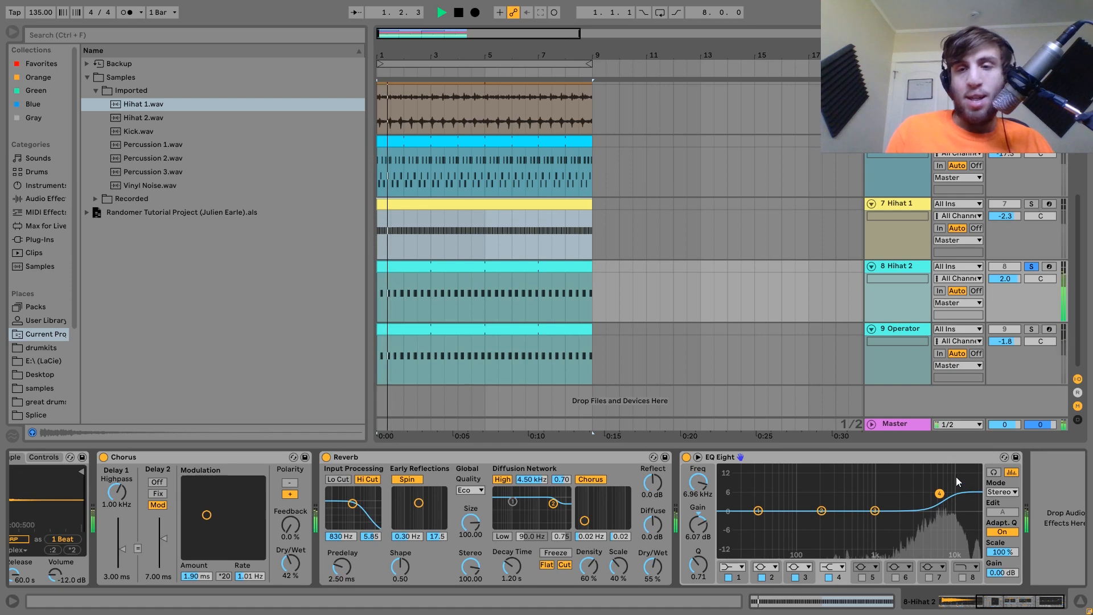
# Solo the Operator track and audition it while examining the noise oscillator's envelope and the filter settings
pyautogui.click(1030, 329)
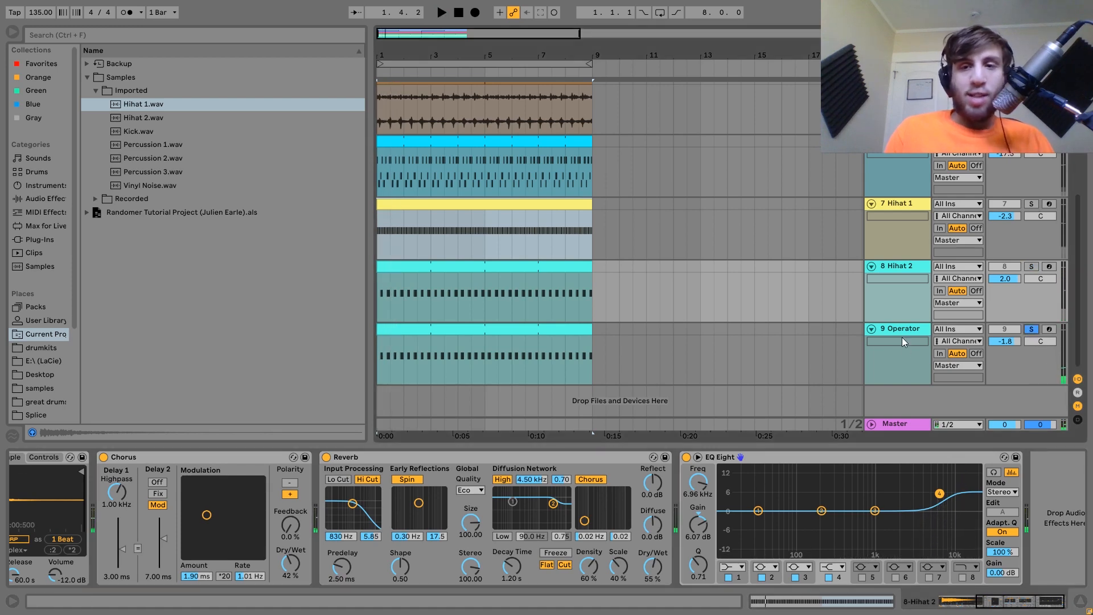
pyautogui.click(902, 337)
pyautogui.click(153, 577)
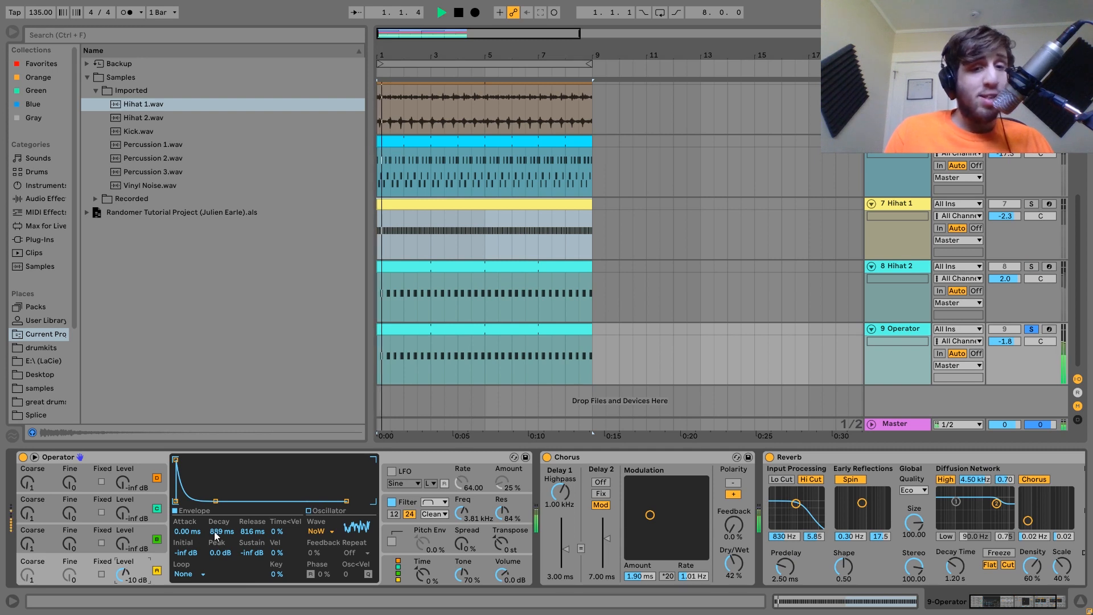
pyautogui.click(409, 523)
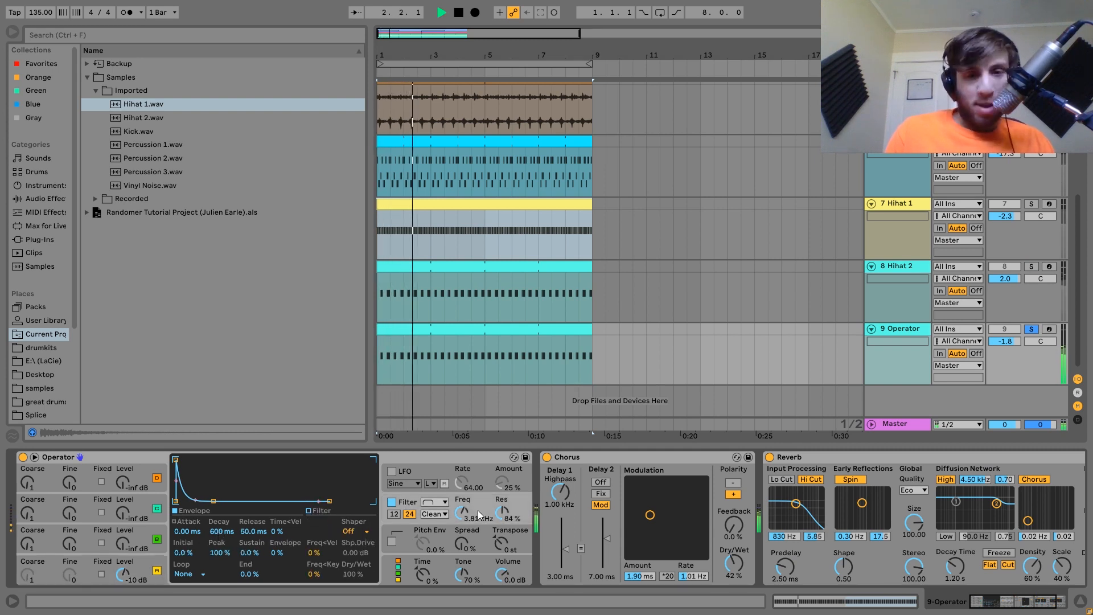
pyautogui.press('space')
pyautogui.press('space')
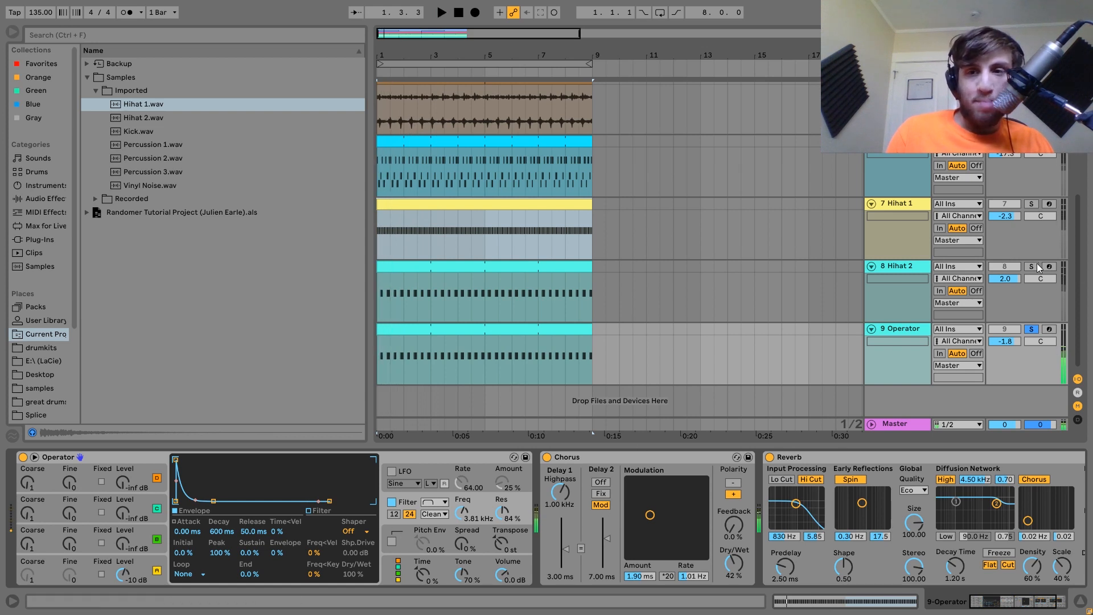
# Add Hihat 2 to the Operator solo and audition both layers together from bar 1
pyautogui.keyDown('ctrl'); pyautogui.click(1031, 266); pyautogui.keyUp('ctrl')
pyautogui.press('space')
pyautogui.press('space')
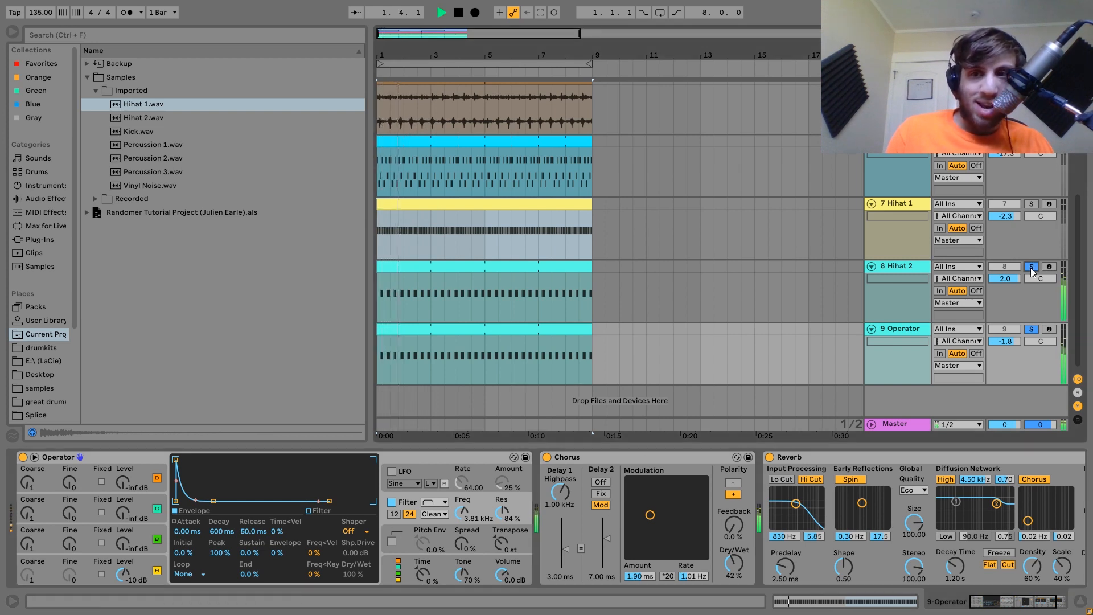
# Audition the Operator track alone while reviewing its Chorus and Reverb, and clear its solo
pyautogui.click(1031, 267)
pyautogui.press('space')
pyautogui.hscroll(3, 604, 565)
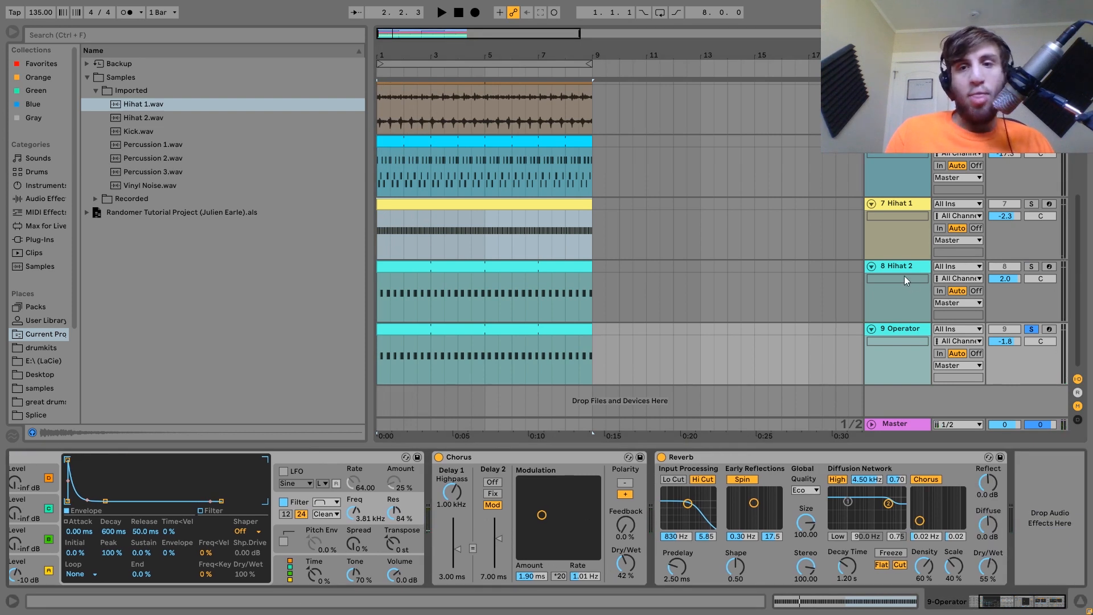
pyautogui.press('space')
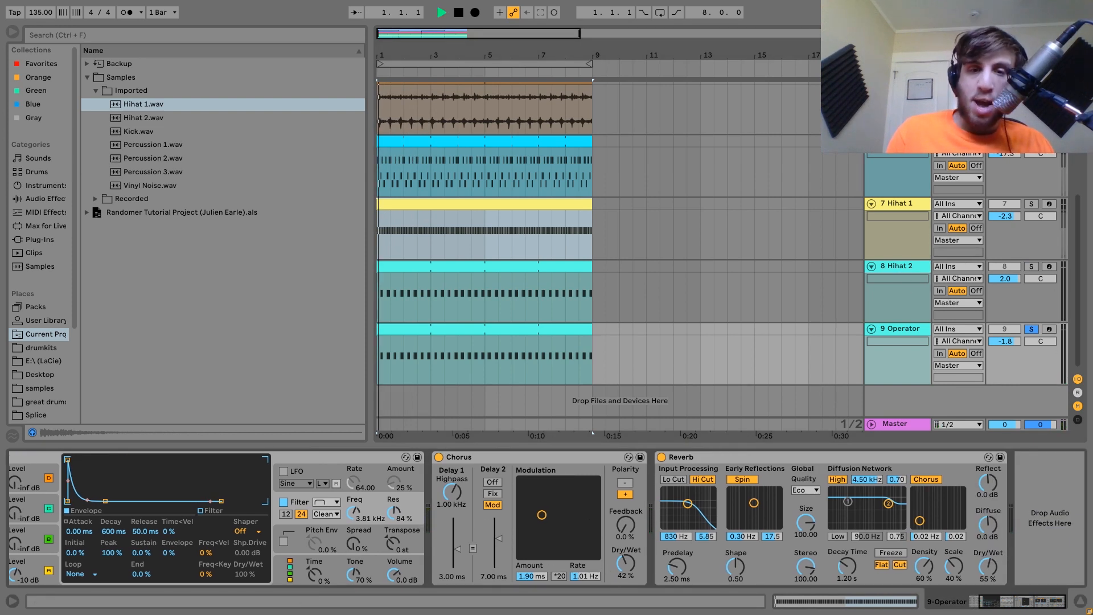
pyautogui.press('space')
pyautogui.click(1031, 329)
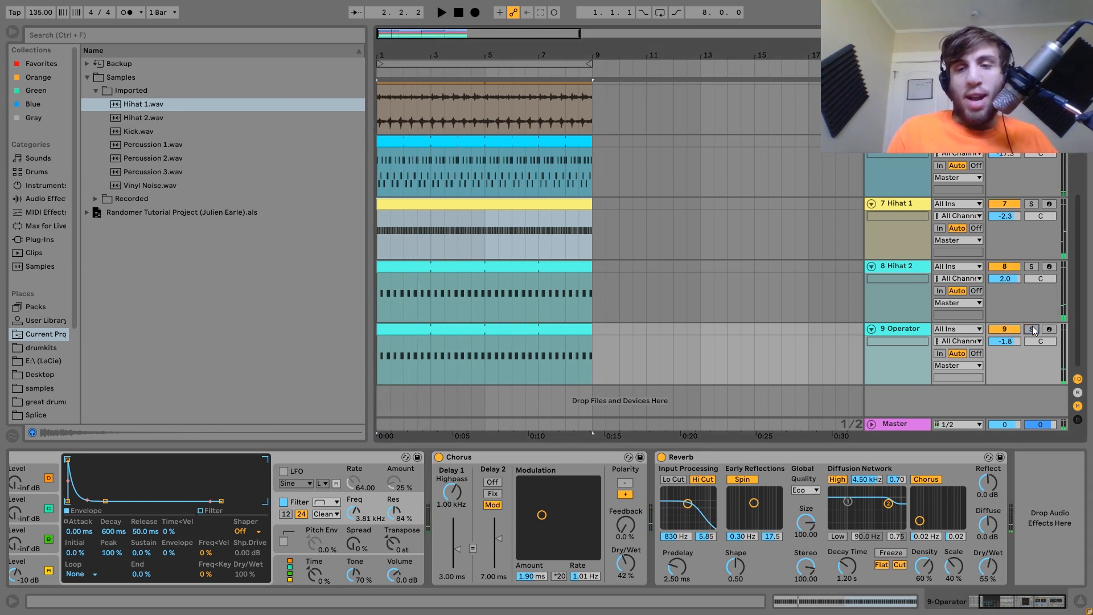
# Bypass the EQ Eight and Saturator on the Master track and play the full mix from bar 1
pyautogui.click(893, 326)
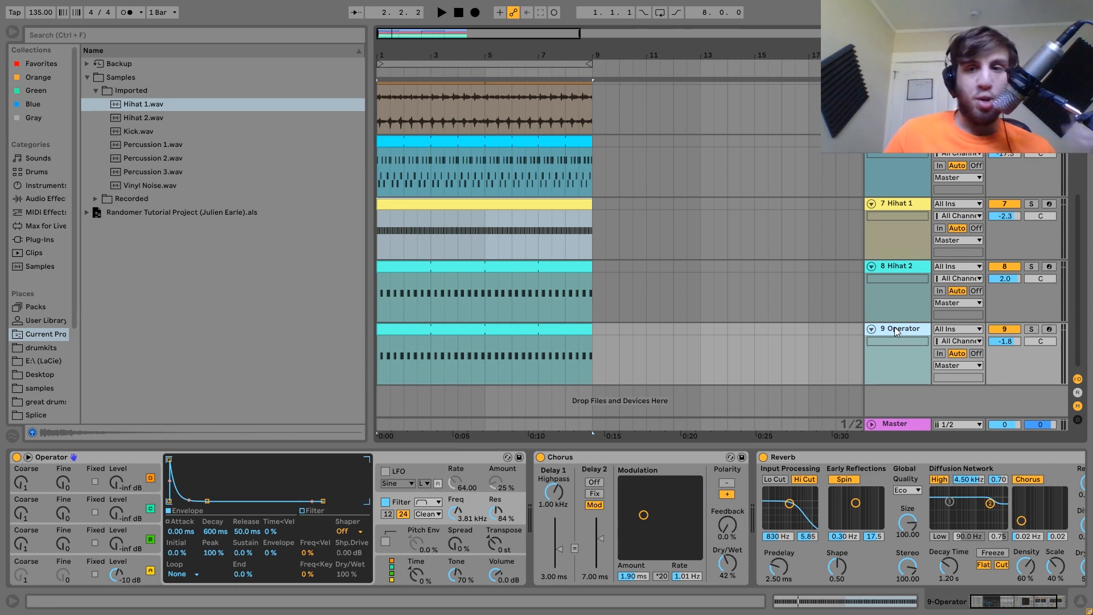
pyautogui.click(904, 422)
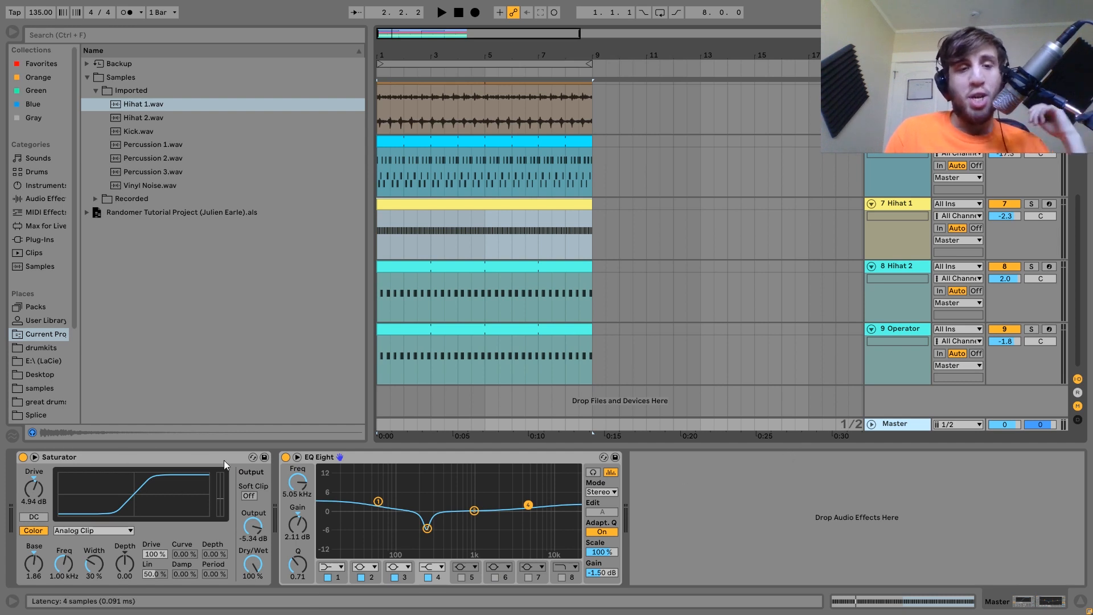
pyautogui.click(286, 457)
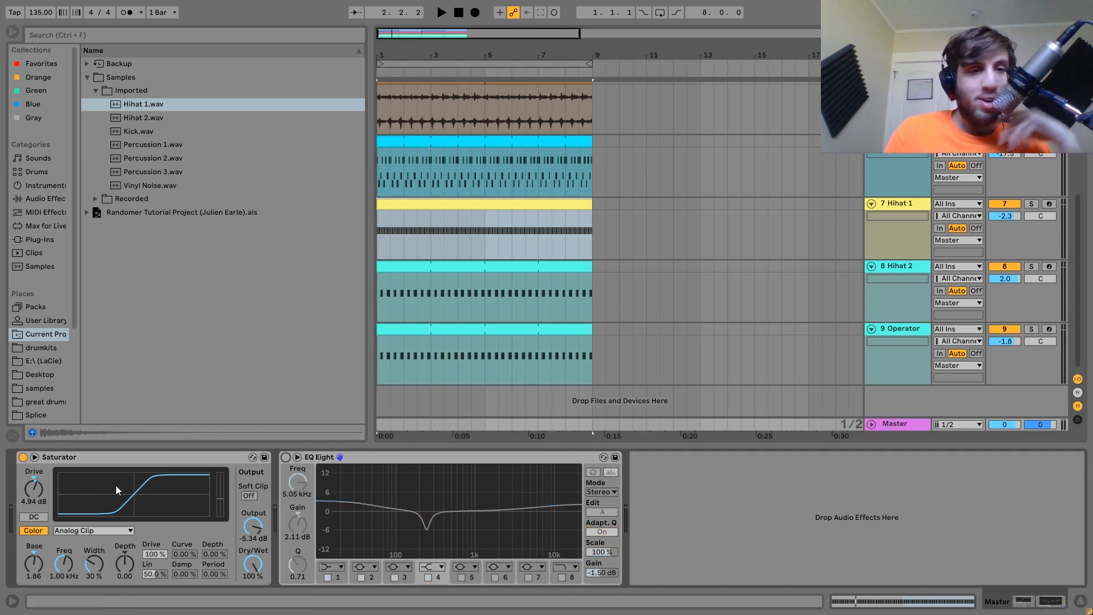
pyautogui.click(23, 457)
pyautogui.press('space')
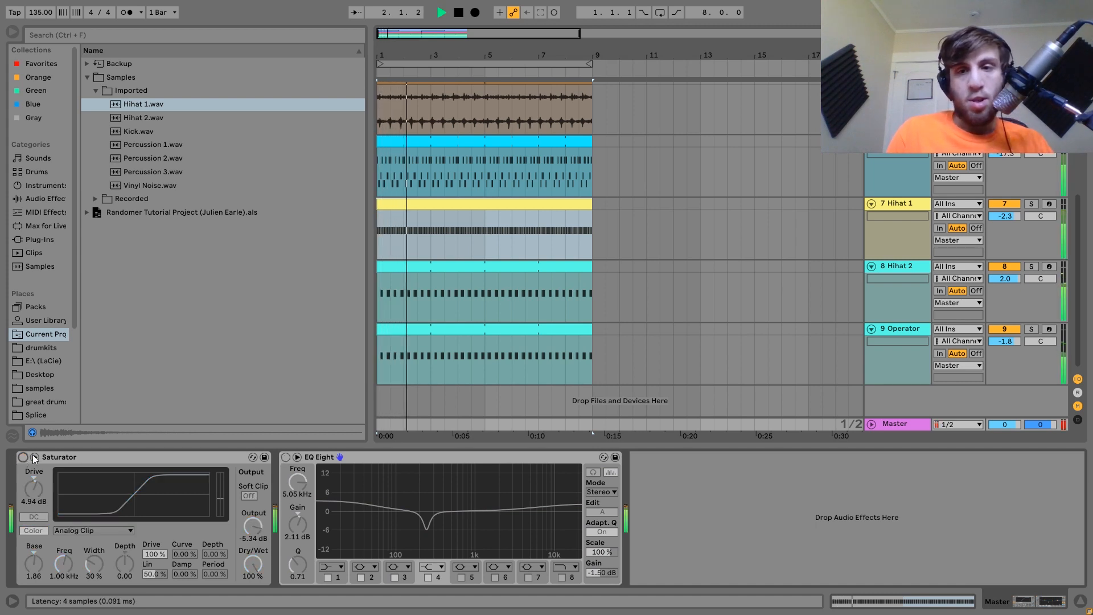
# Undo the bypass of the Saturator and EQ Eight on the Master track and replay the full mix from bar 1
pyautogui.press('space')
pyautogui.press('space')
pyautogui.hotkey('ctrl', 'z')
pyautogui.hotkey('ctrl', 'z')
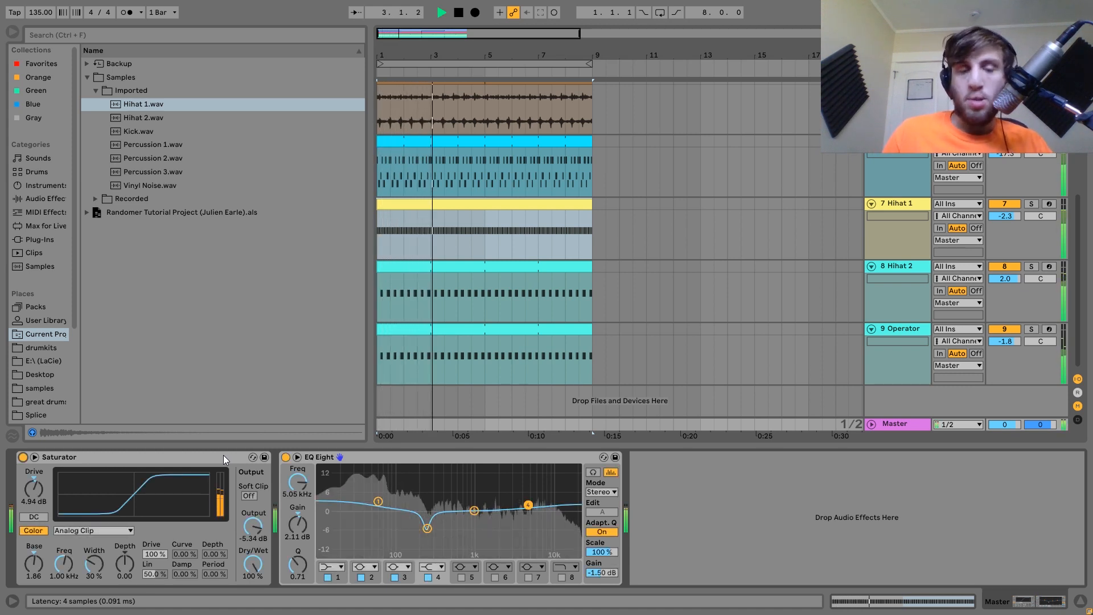
pyautogui.press('space')
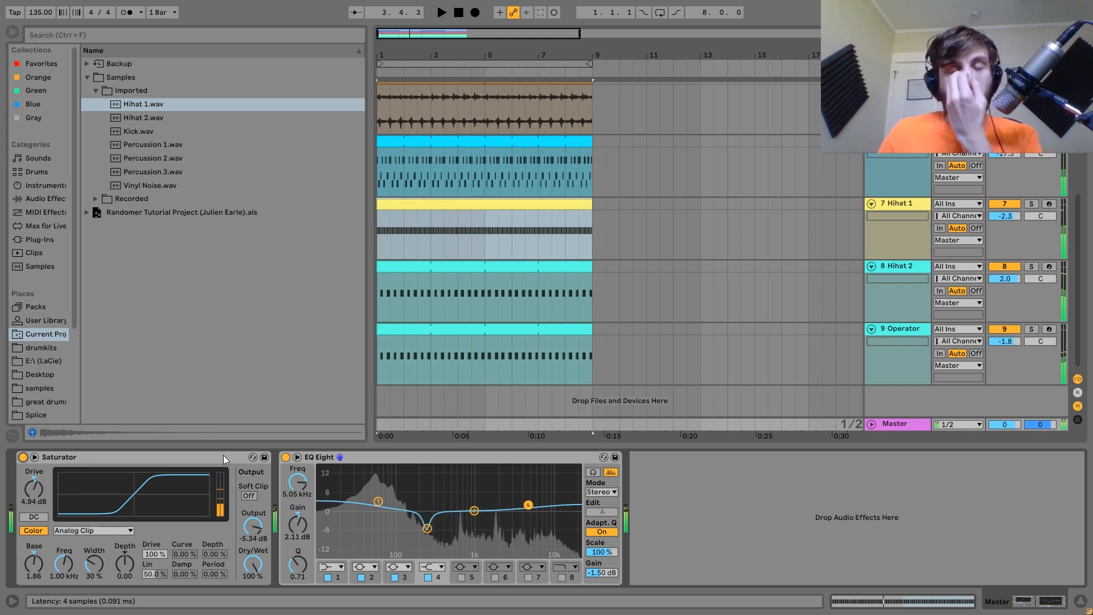
pyautogui.press('space')
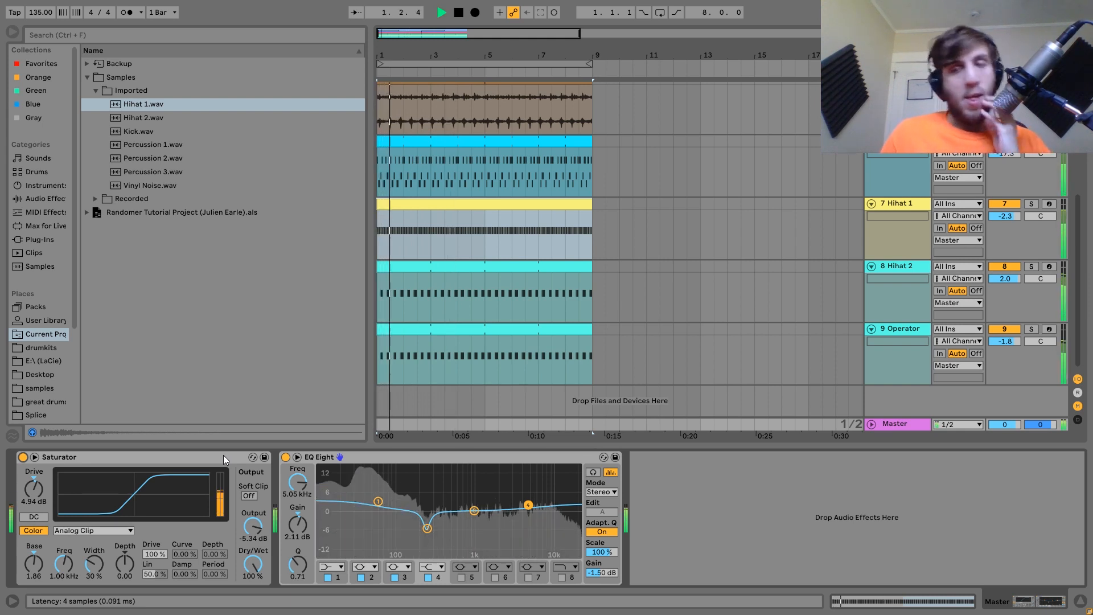
pyautogui.press('space')
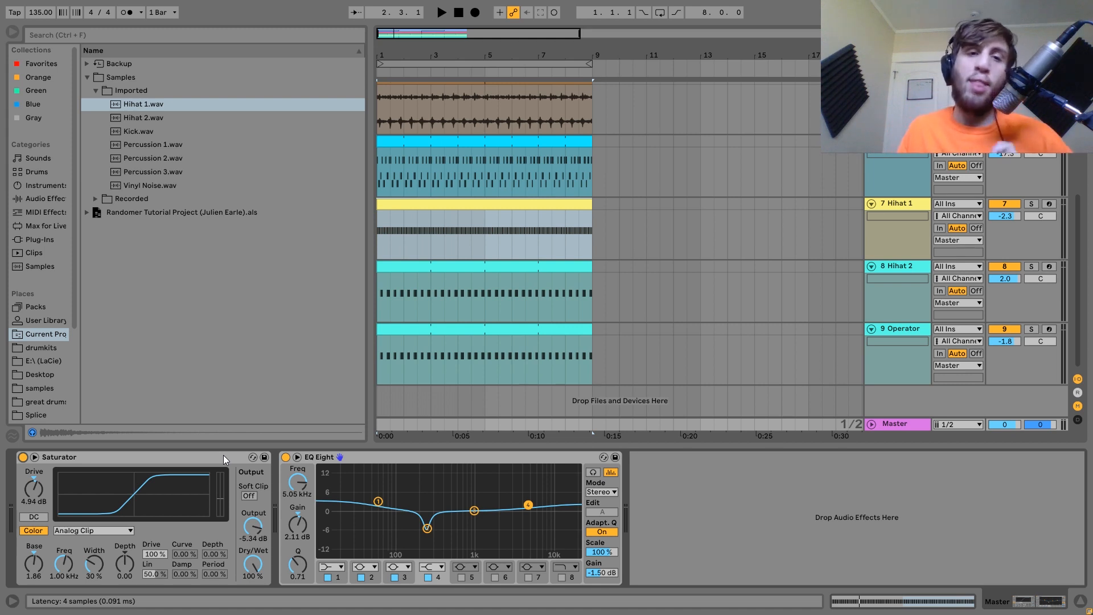
# Compare the full mix with the Master Saturator bypassed and re-enabled during playback from bar 1
pyautogui.click(223, 455)
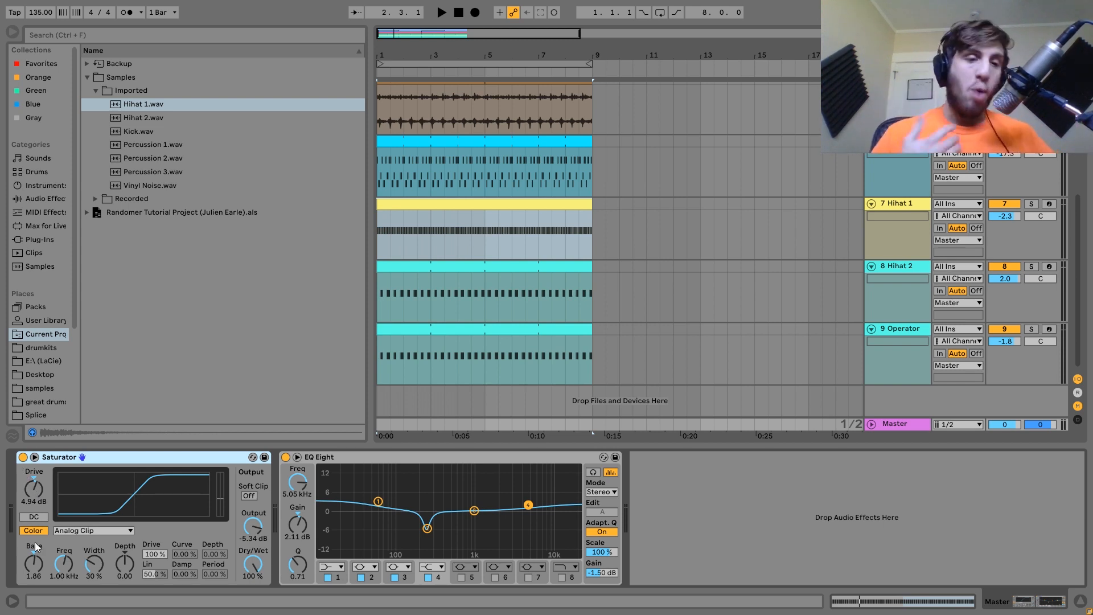
pyautogui.click(22, 457)
pyautogui.press('space')
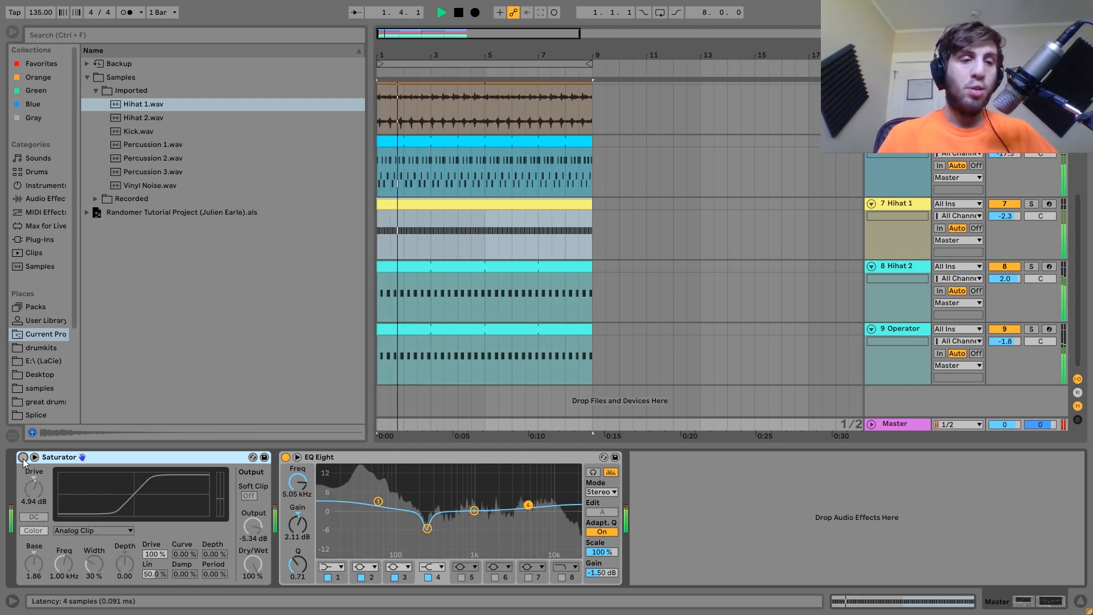
pyautogui.click(22, 457)
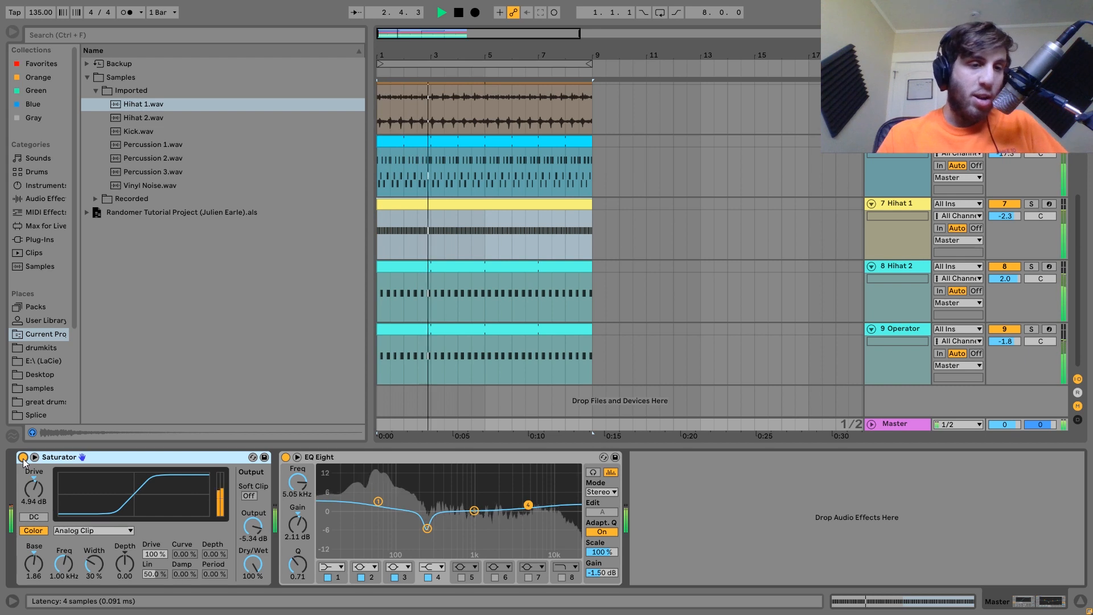
pyautogui.press('space')
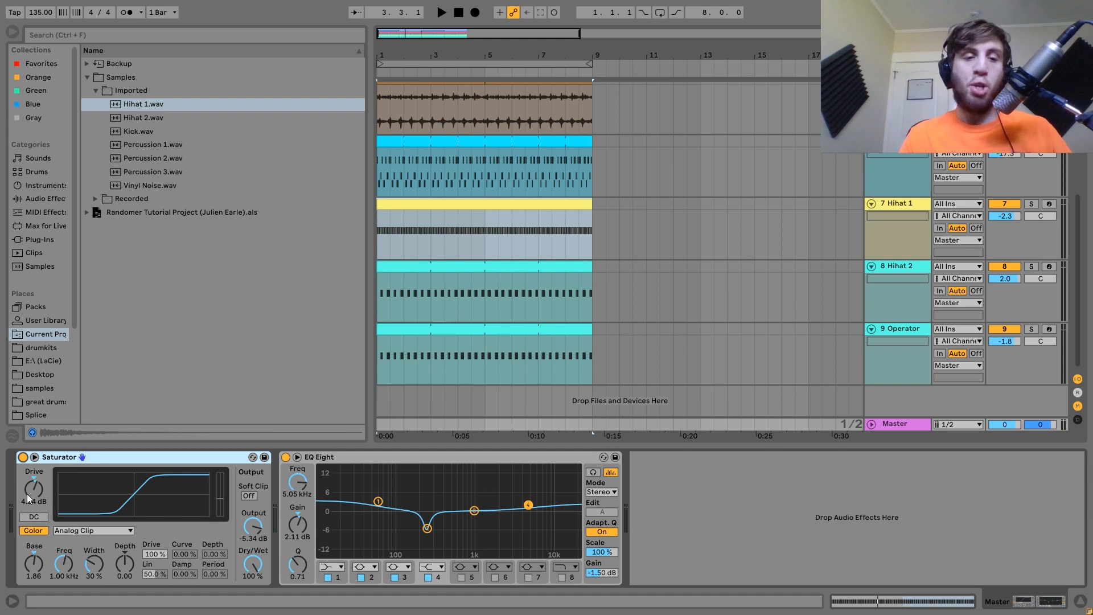
# Audition the full mix from bar 1 while examining the Base setting of the Master Saturator
pyautogui.click(39, 568)
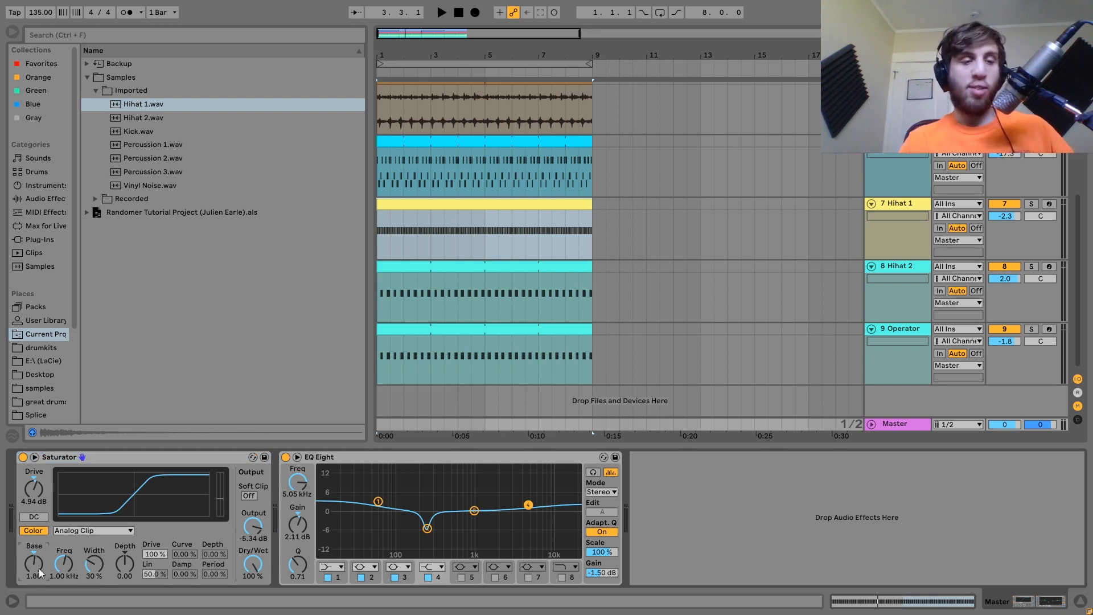
pyautogui.press('space')
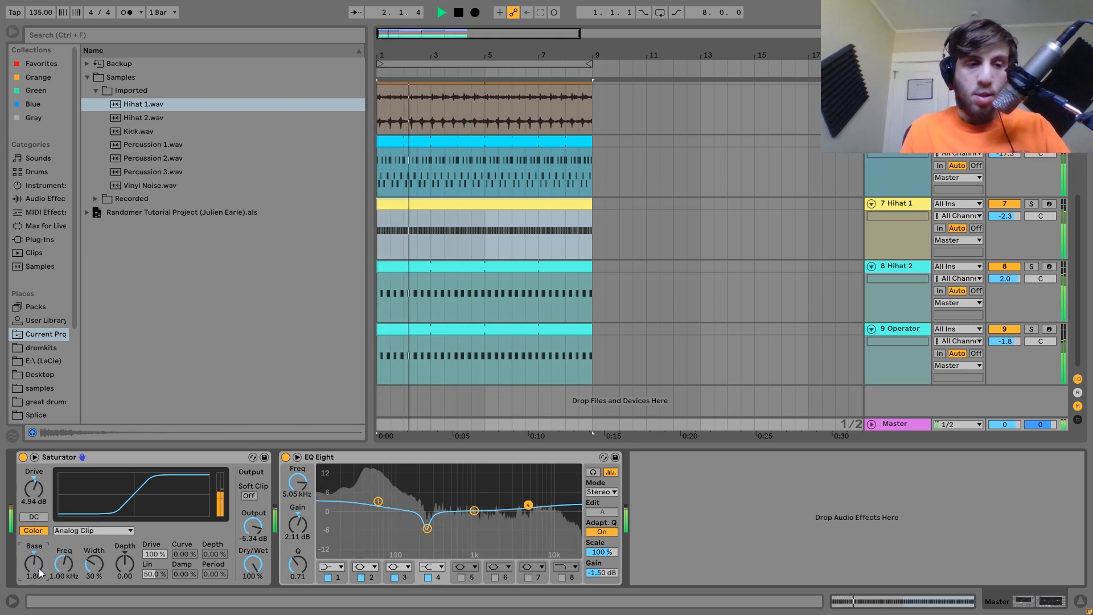
pyautogui.hotkey('ctrl', 'z')
pyautogui.press('space')
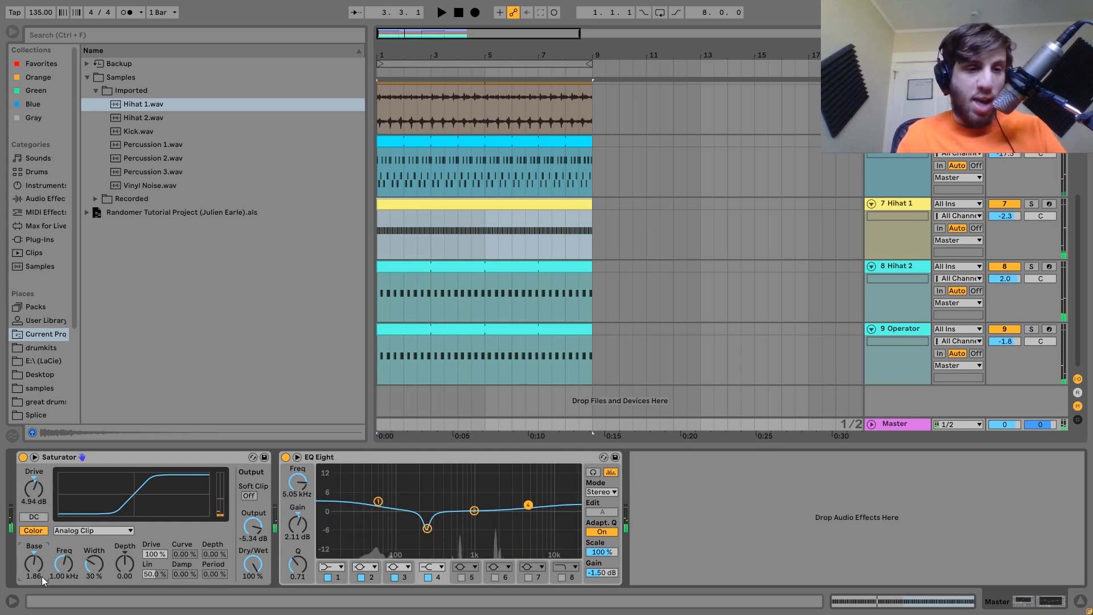
pyautogui.press('space')
pyautogui.press('space')
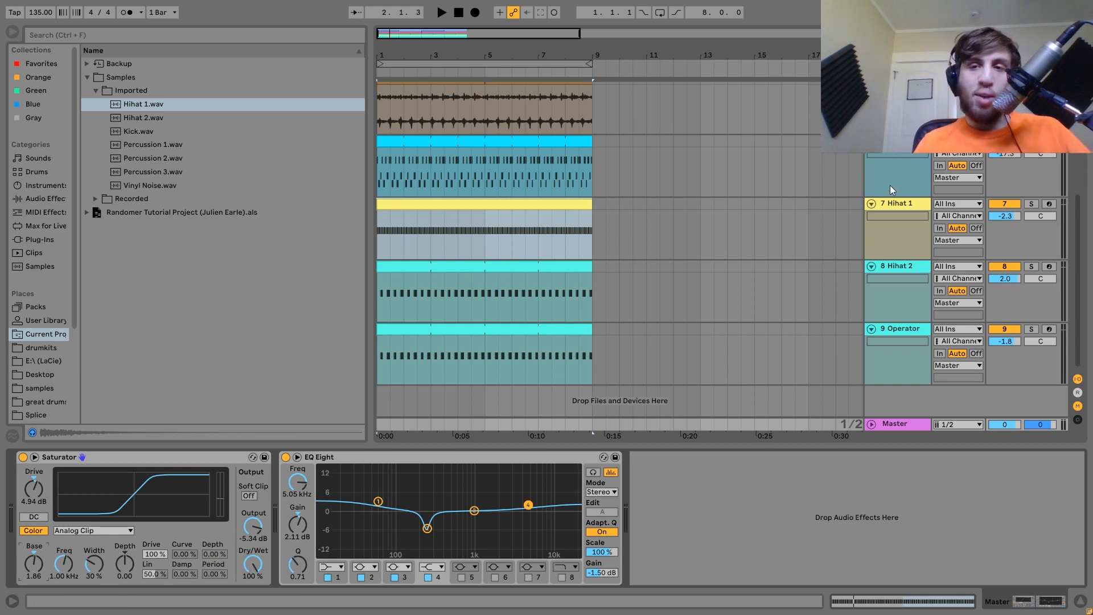
# Compare the full mix with the Master EQ Eight bypassed and re-enabled, and select its narrow low-mid cut band for inspection
pyautogui.click(286, 457)
pyautogui.press('space')
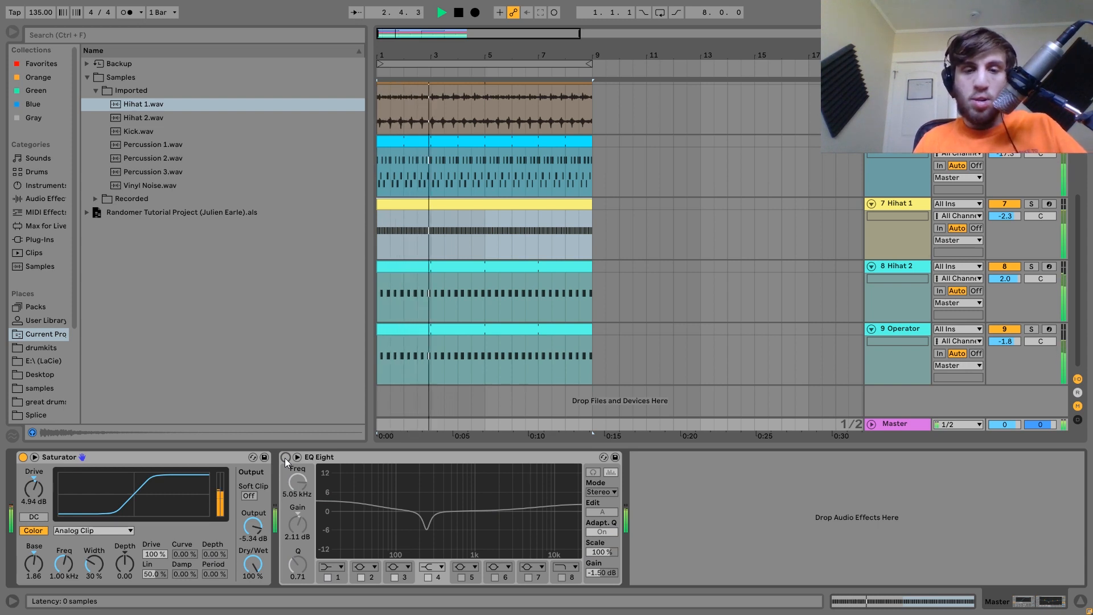
pyautogui.click(285, 457)
pyautogui.press('space')
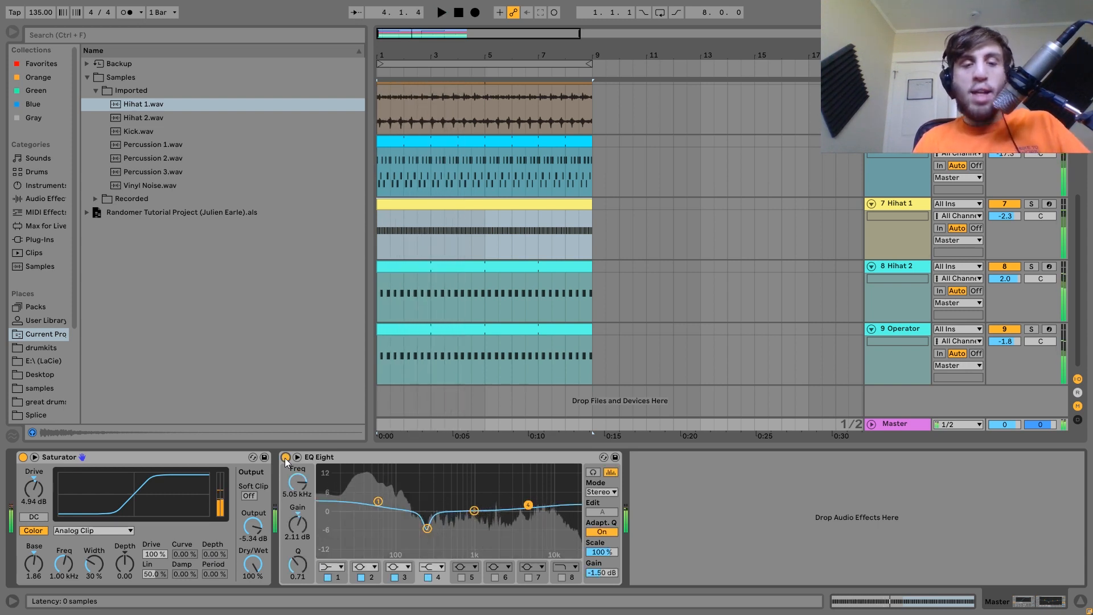
pyautogui.click(427, 526)
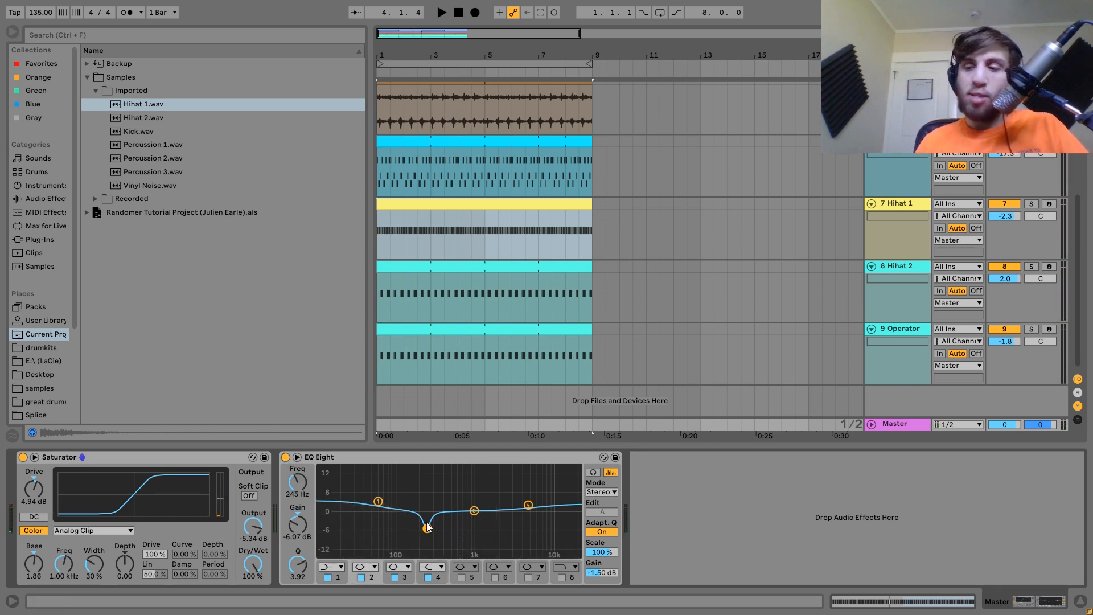